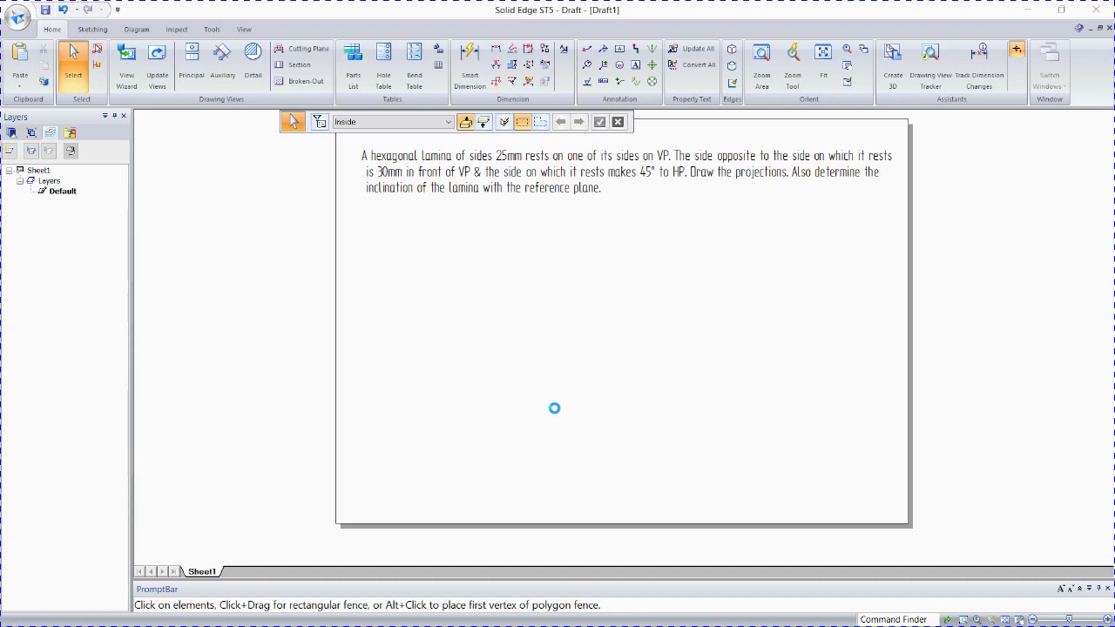
Step: Draw a 0.13 mm wide horizontal reference line across the middle of the sheet, using the grid for alignment
{"action": "scroll", "coordinate": [554, 408], "scroll_direction": "up", "scroll_amount": 1}
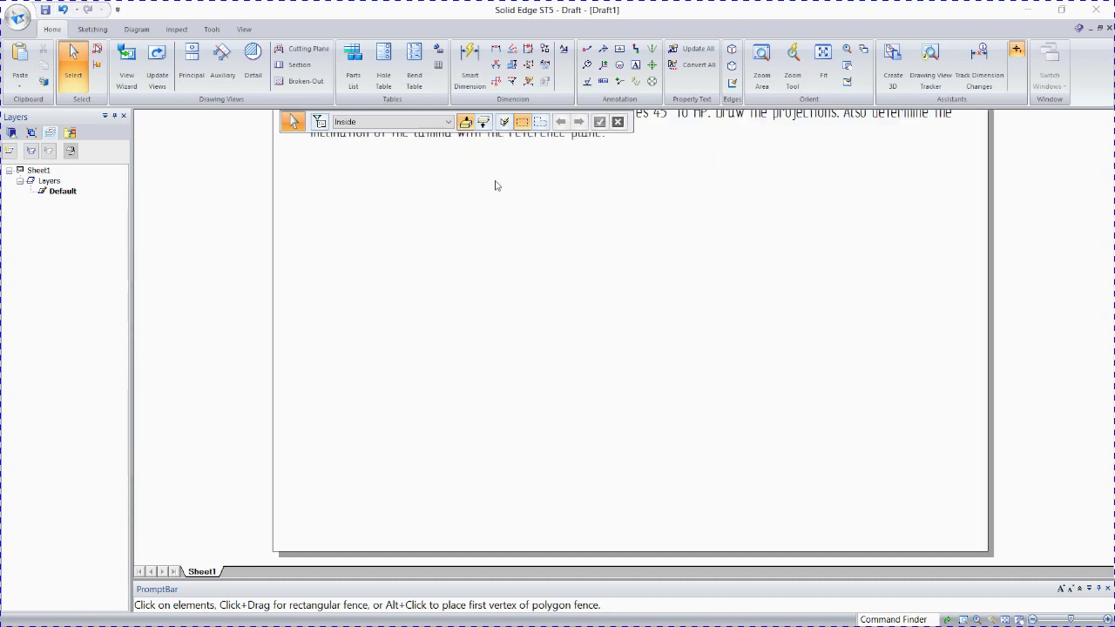
{"action": "scroll", "coordinate": [622, 306], "scroll_direction": "down", "scroll_amount": 2}
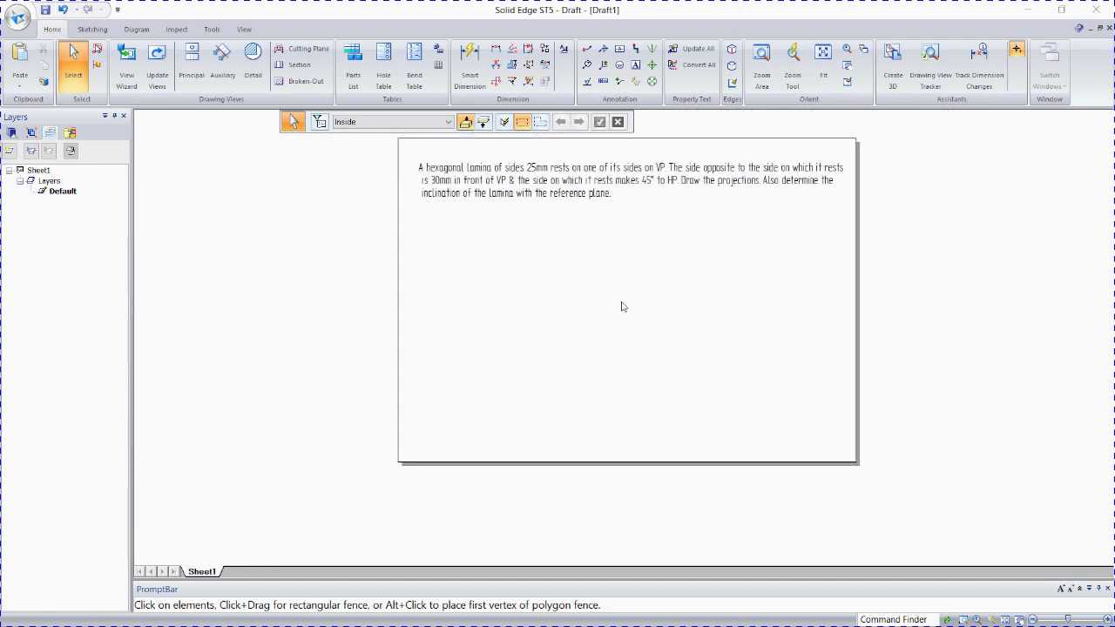
{"action": "scroll", "coordinate": [620, 202], "scroll_direction": "up", "scroll_amount": 1}
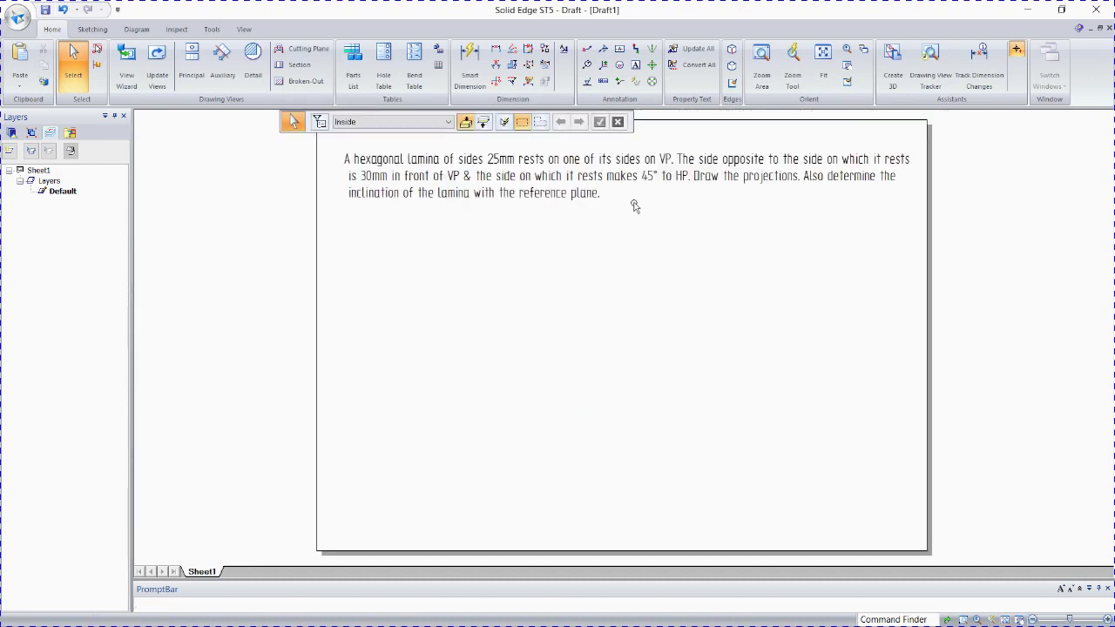
{"action": "left_click", "coordinate": [105, 29]}
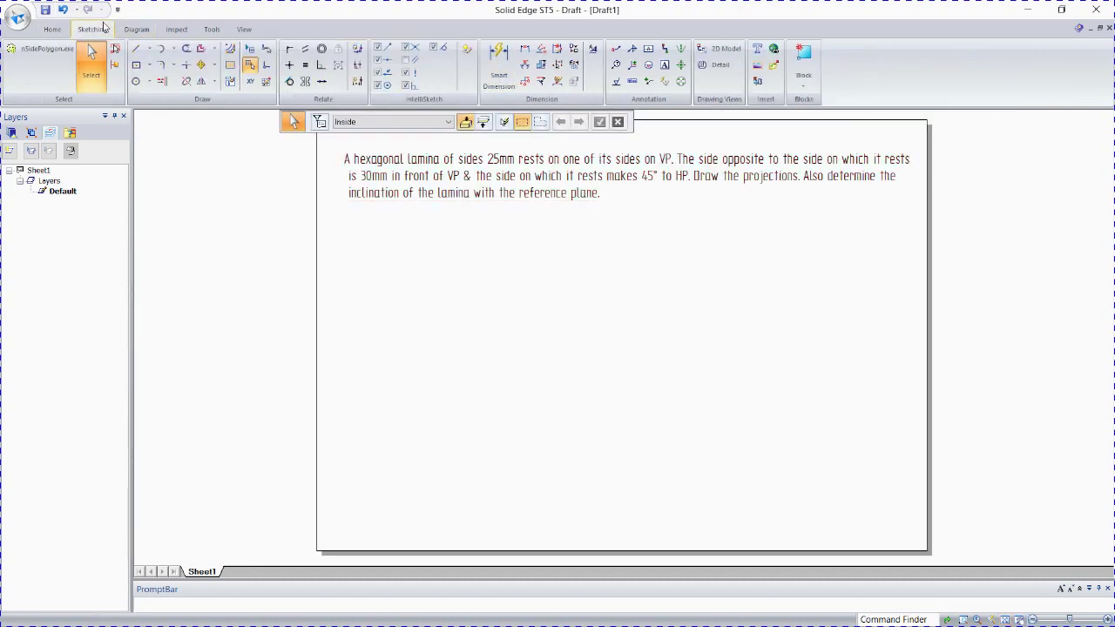
{"action": "left_click", "coordinate": [137, 52]}
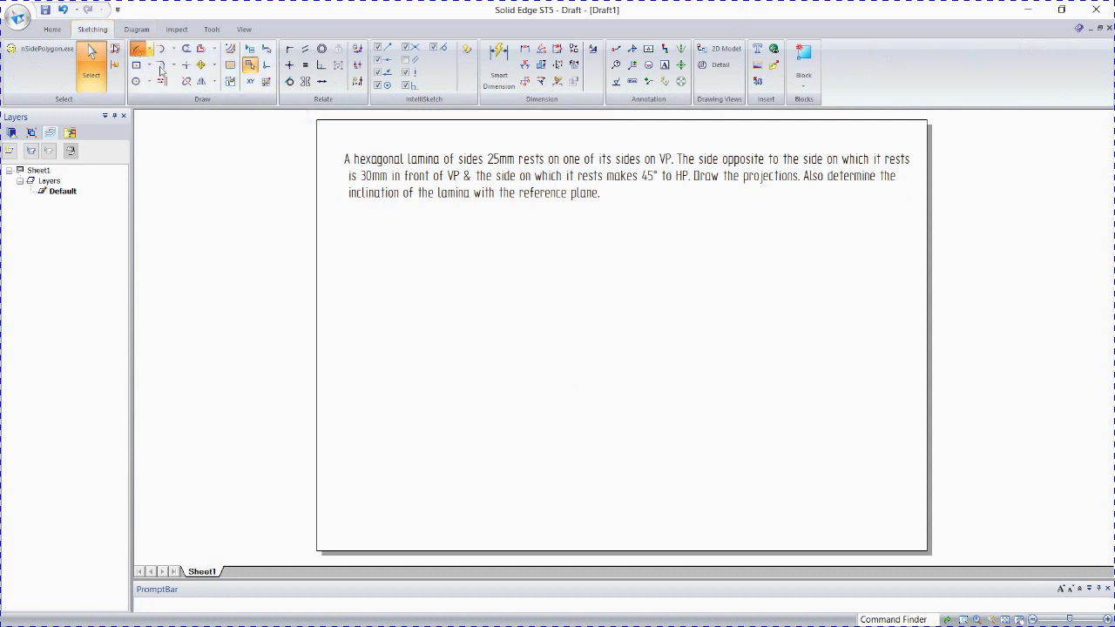
{"action": "left_click", "coordinate": [437, 123]}
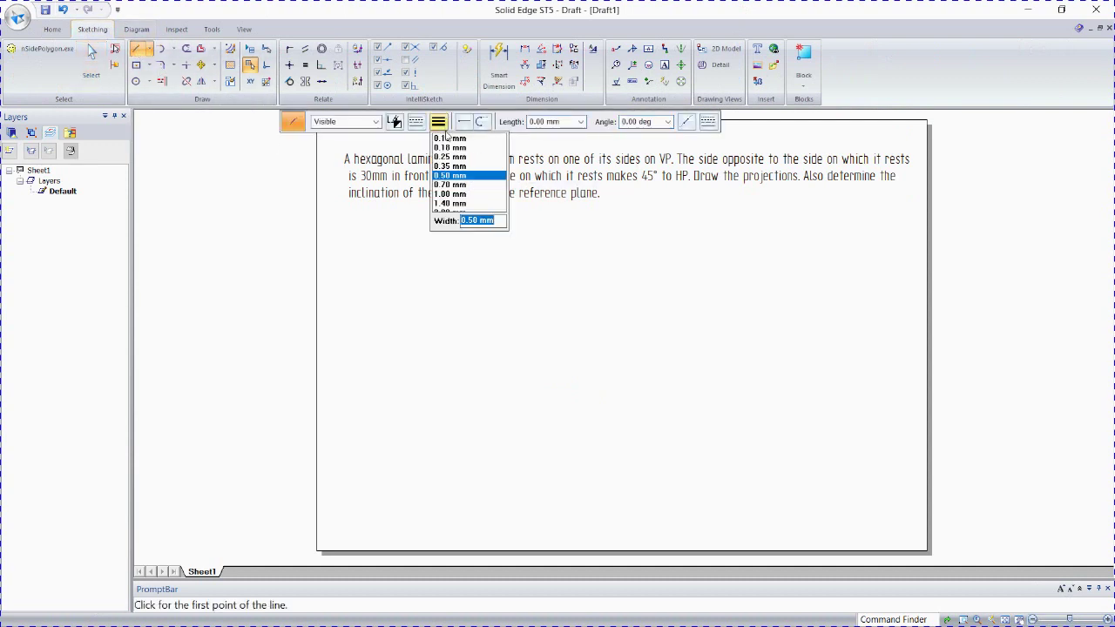
{"action": "left_click", "coordinate": [446, 139]}
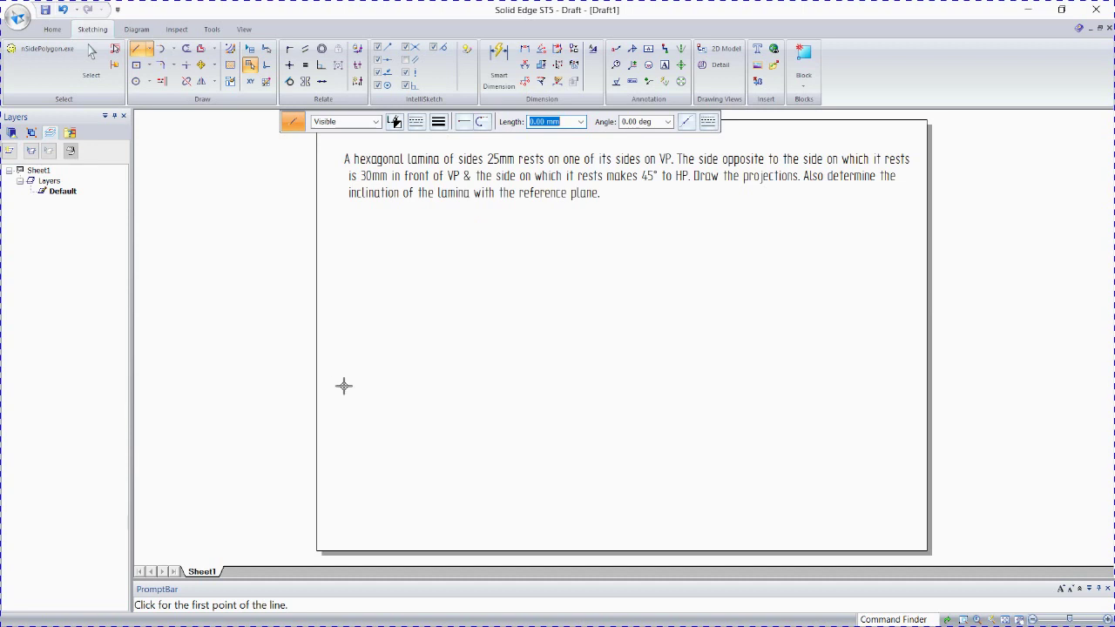
{"action": "left_click", "coordinate": [249, 51]}
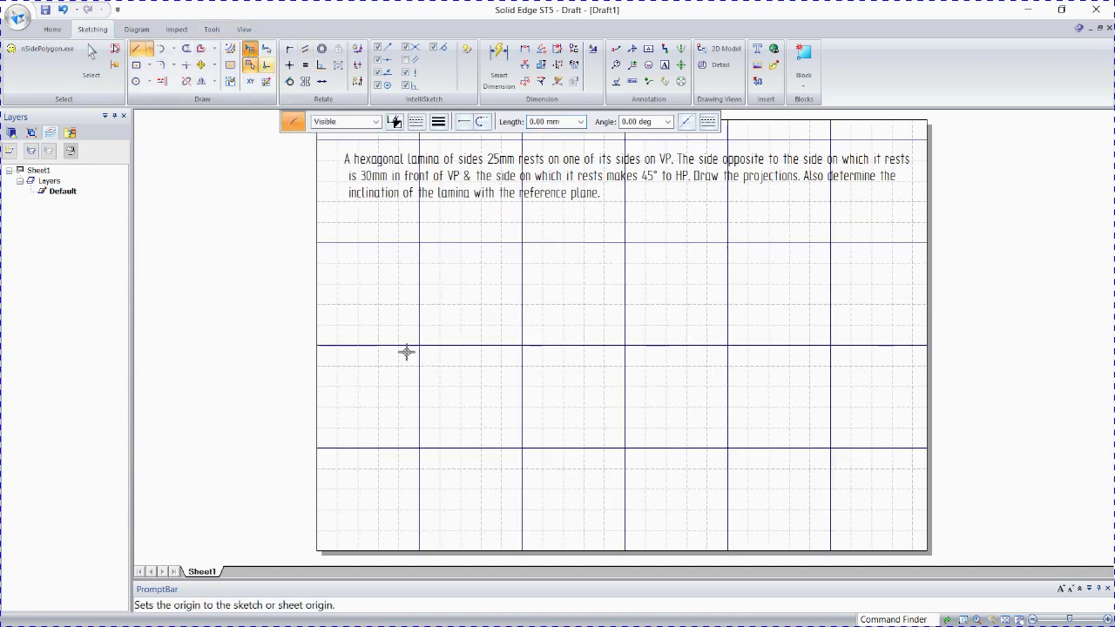
{"action": "left_click", "coordinate": [357, 344]}
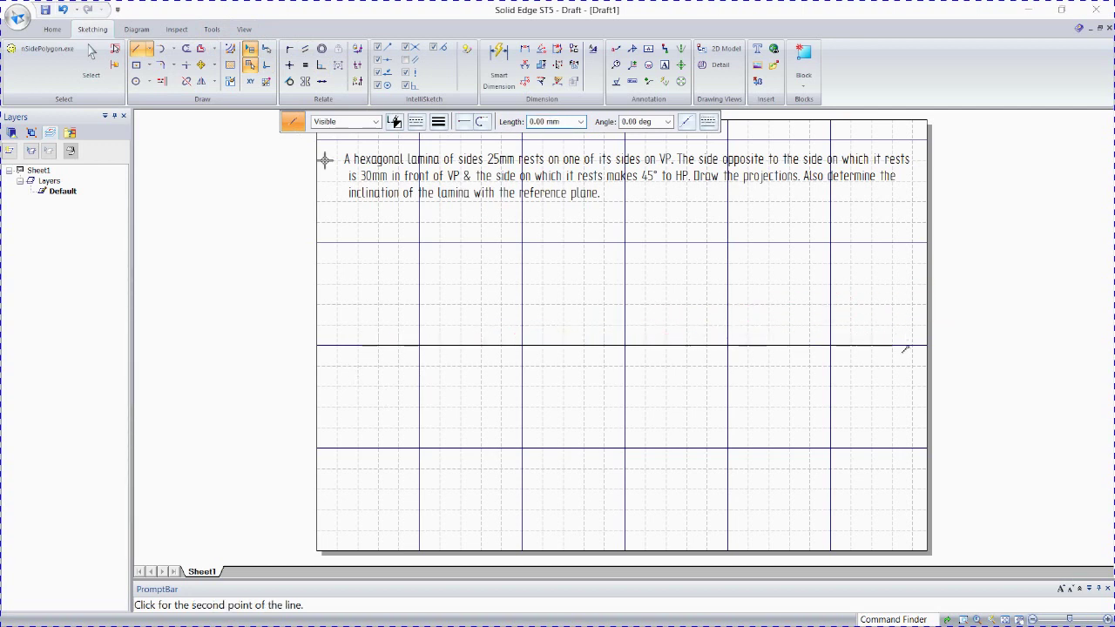
{"action": "key", "text": "Escape"}
{"action": "left_click", "coordinate": [249, 50]}
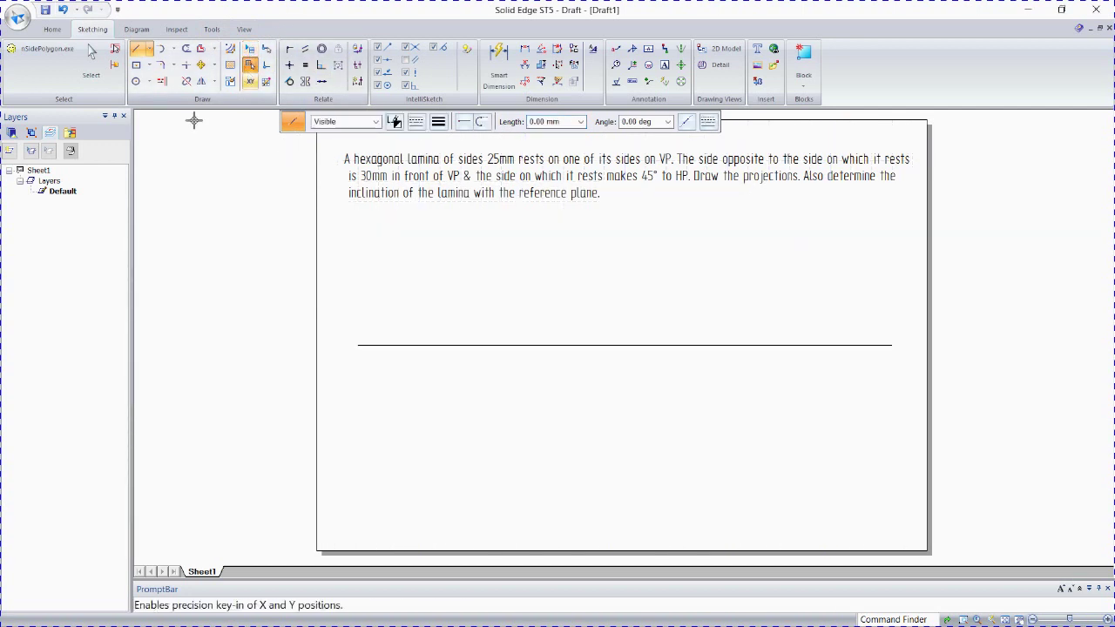
Step: Label the two ends of the reference line X and Y in text of size 5
{"action": "left_click", "coordinate": [666, 66]}
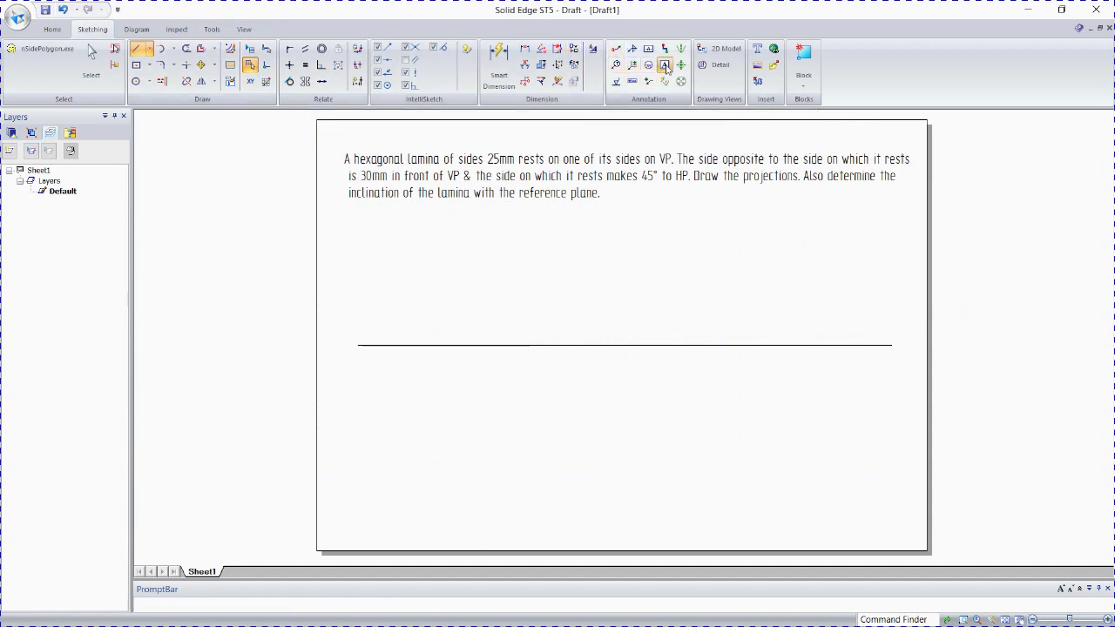
{"action": "left_click", "coordinate": [485, 170]}
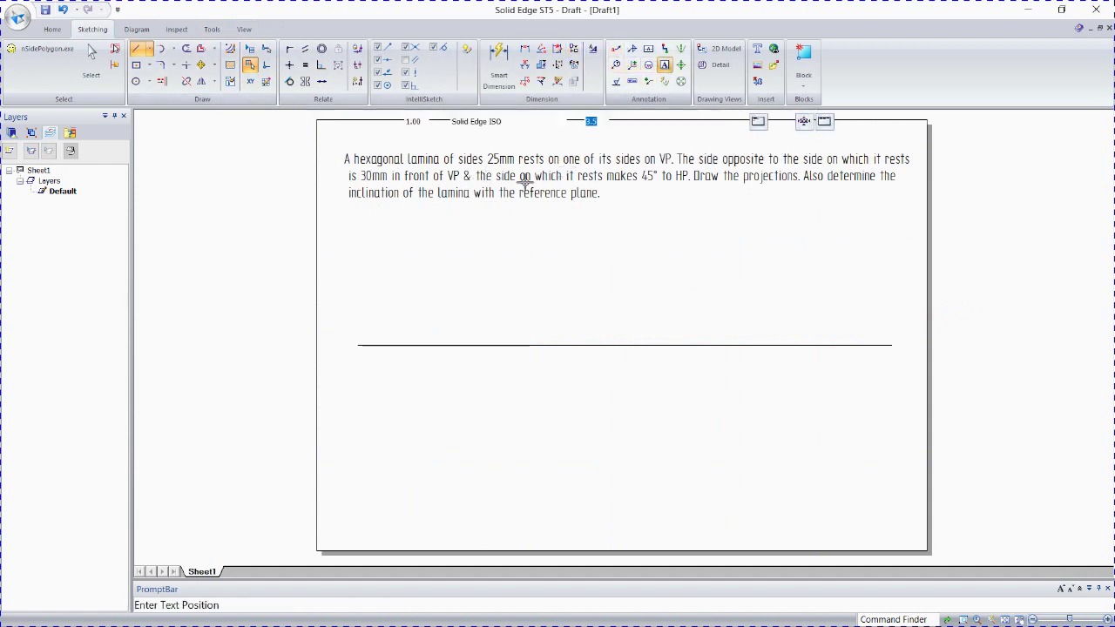
{"action": "left_click", "coordinate": [602, 126]}
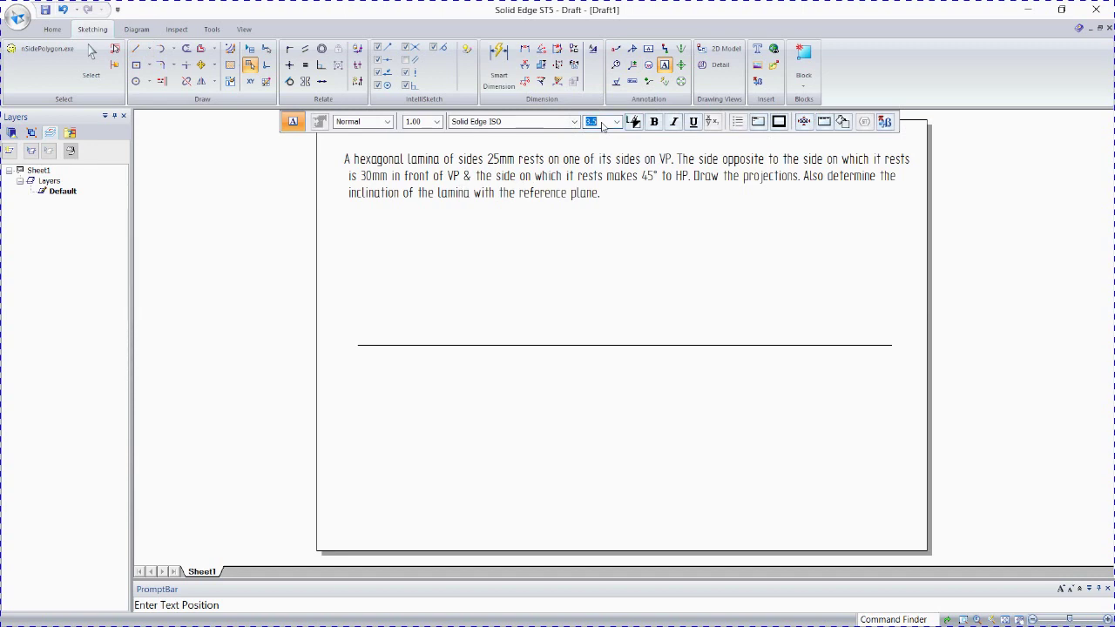
{"action": "left_click", "coordinate": [342, 343]}
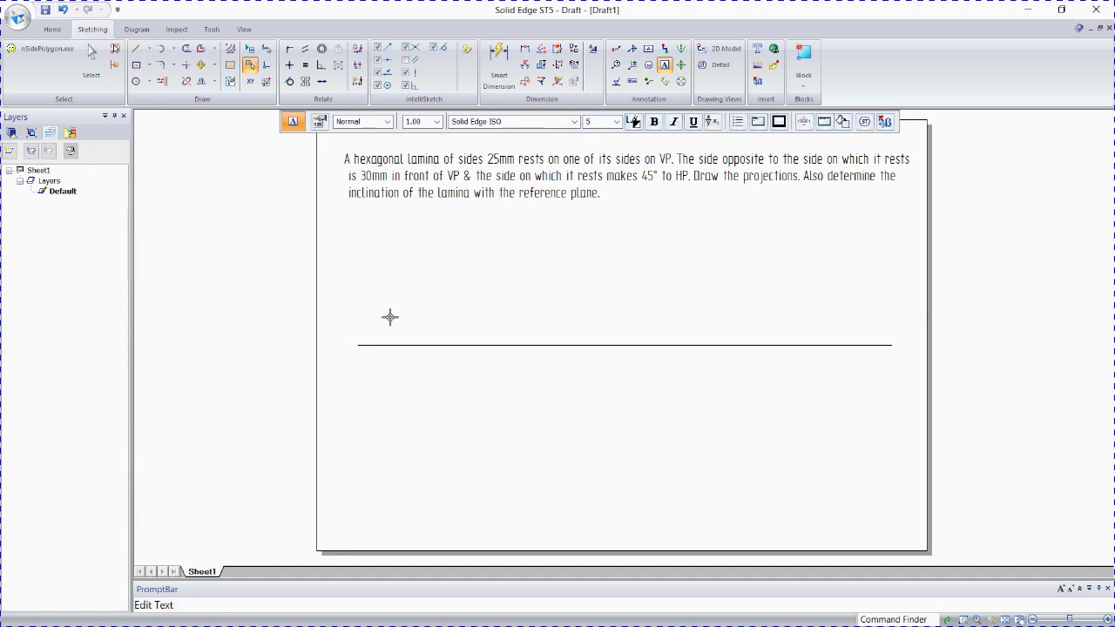
{"action": "left_click", "coordinate": [898, 339]}
{"action": "left_click", "coordinate": [898, 340]}
{"action": "type", "text": "Y"}
Step: Add a two-line label near the X end, with VP above the reference line and HP below it
{"action": "left_click", "coordinate": [363, 326]}
{"action": "key", "text": "Return"}
{"action": "type", "text": "HP"}
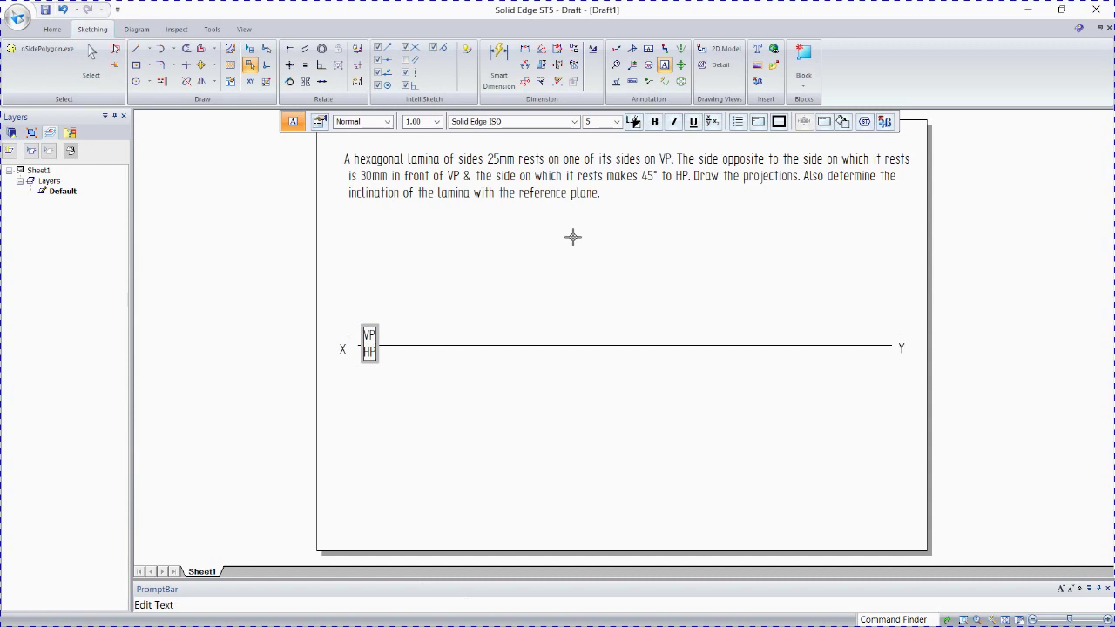
{"action": "left_click", "coordinate": [573, 237]}
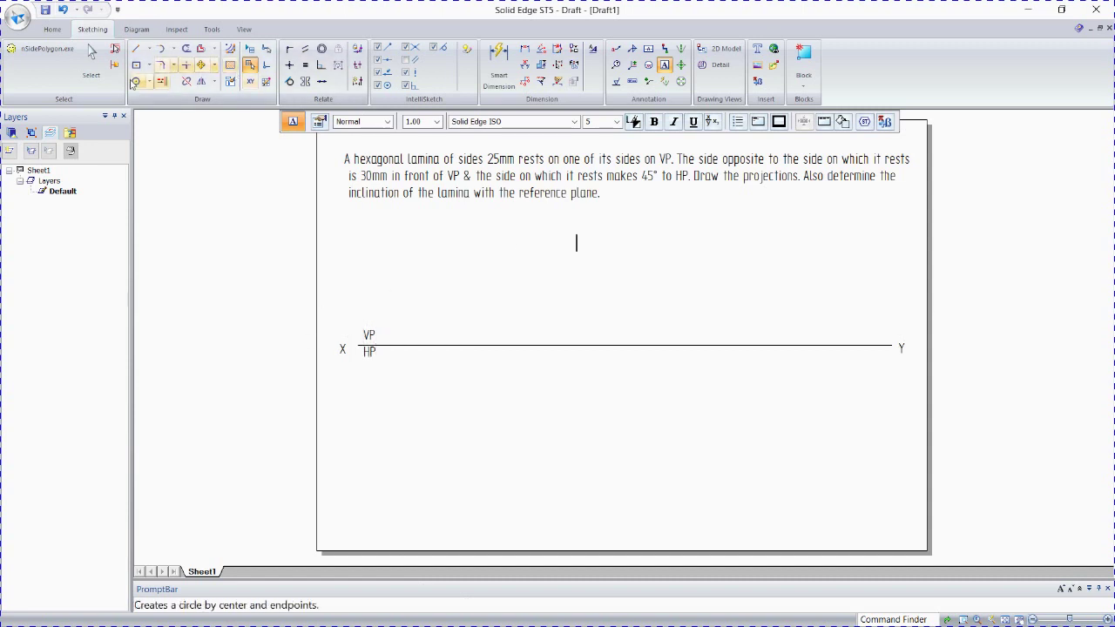
Step: Move the X label closer to the start of the reference line and level with it
{"action": "left_click", "coordinate": [90, 50]}
{"action": "scroll", "coordinate": [345, 348], "scroll_direction": "up", "scroll_amount": 2}
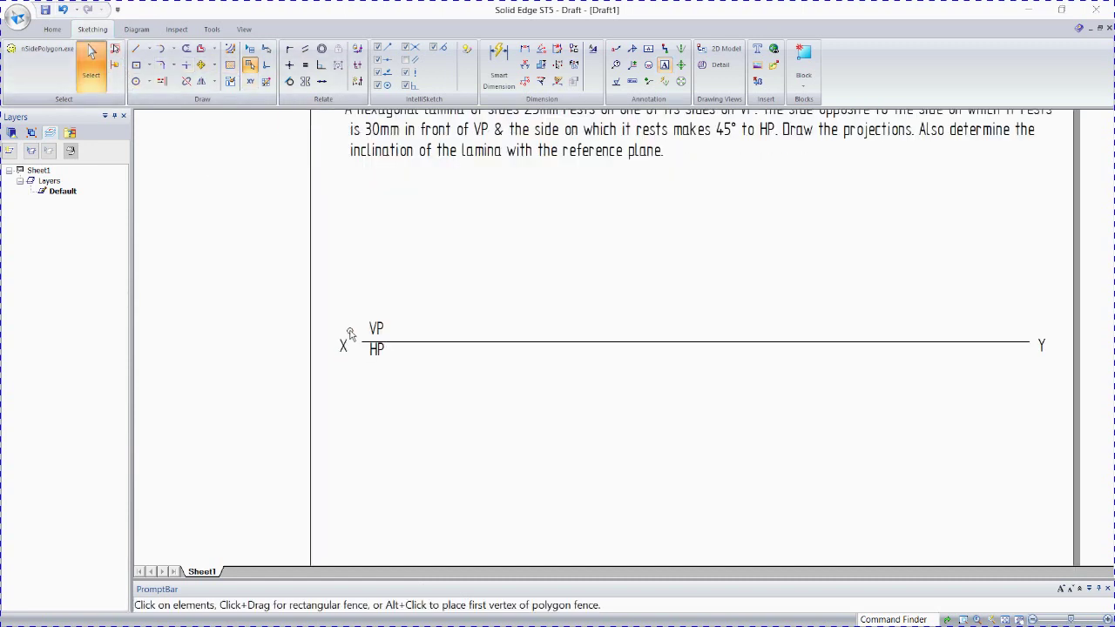
{"action": "left_click", "coordinate": [345, 340]}
{"action": "left_click_drag", "start_coordinate": [346, 333], "coordinate": [354, 329]}
Step: Move the Y label closer to the line's end and centre the VP/HP label vertically on the reference line
{"action": "left_click", "coordinate": [1044, 345]}
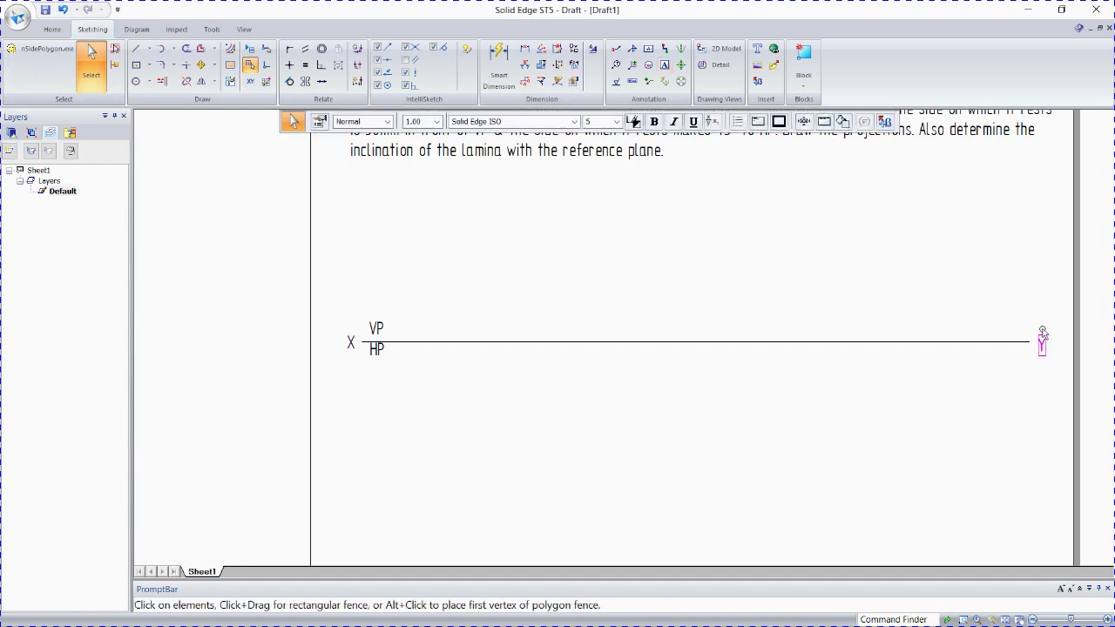
{"action": "left_click_drag", "start_coordinate": [1043, 335], "coordinate": [1040, 329]}
{"action": "left_click", "coordinate": [400, 370]}
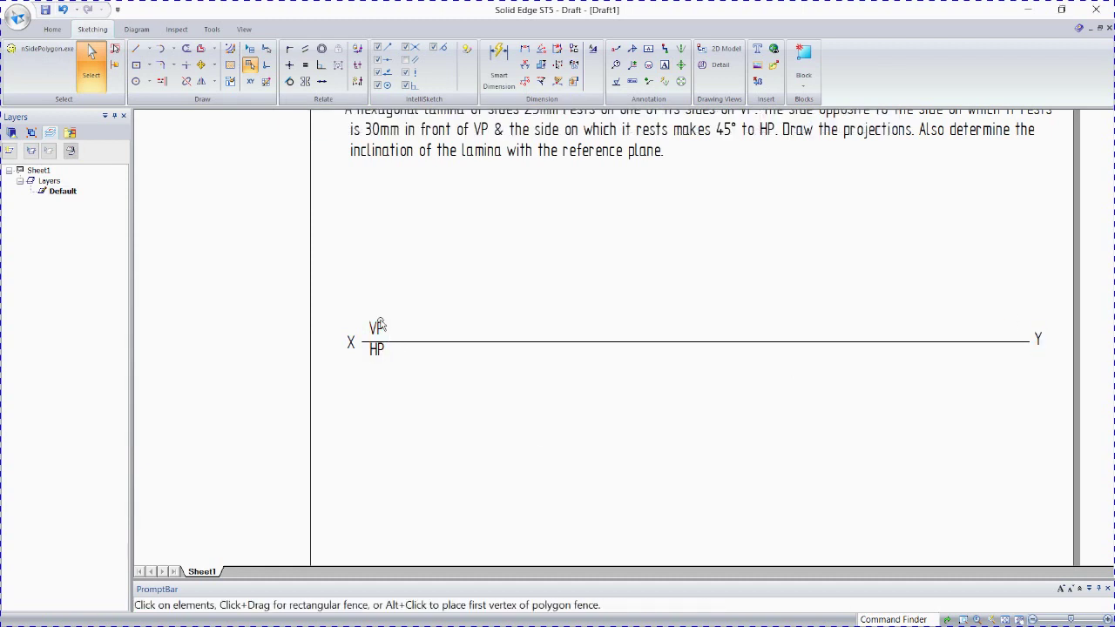
{"action": "left_click", "coordinate": [381, 324]}
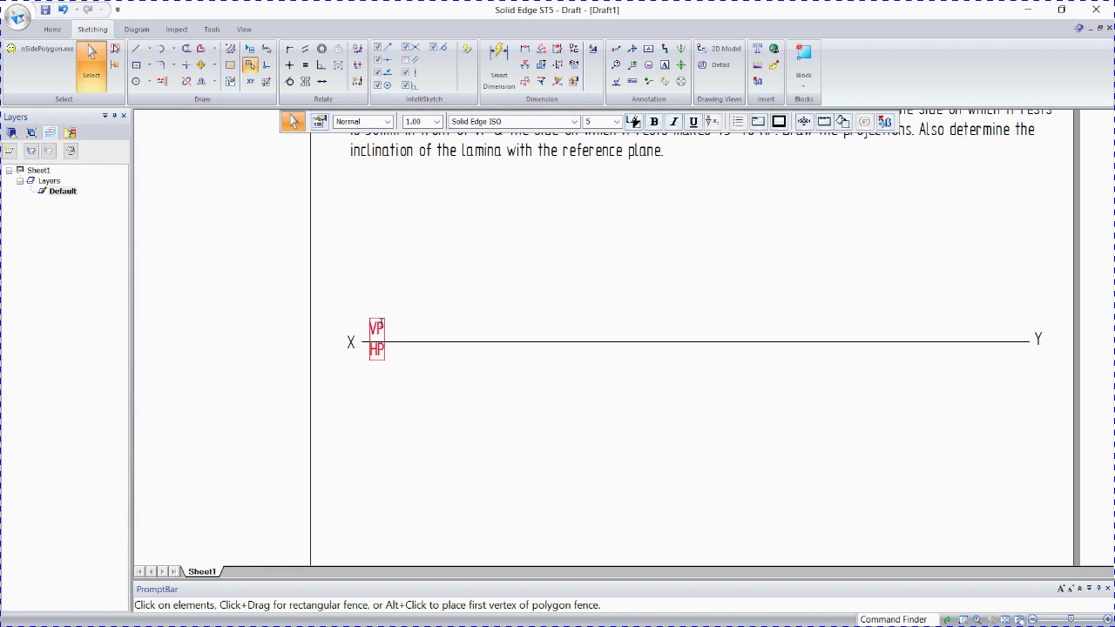
{"action": "left_click", "coordinate": [418, 386]}
{"action": "scroll", "coordinate": [653, 355], "scroll_direction": "down", "scroll_amount": 1}
{"action": "scroll", "coordinate": [653, 359], "scroll_direction": "up", "scroll_amount": 2}
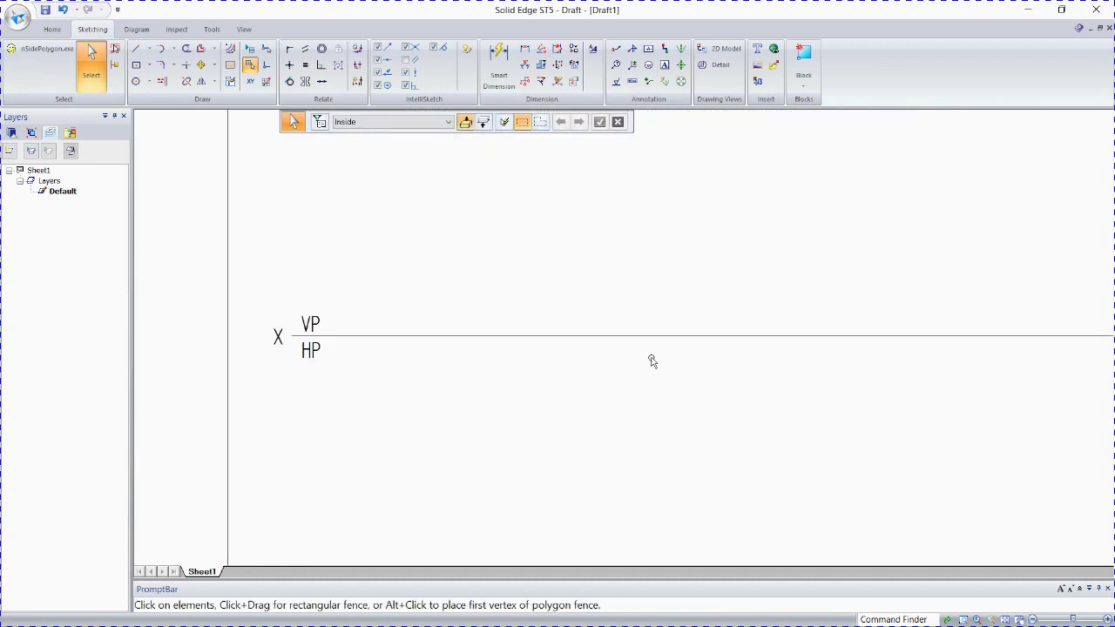
{"action": "scroll", "coordinate": [652, 358], "scroll_direction": "down", "scroll_amount": 2}
{"action": "middle_click_drag", "start_coordinate": [625, 280], "coordinate": [612, 297]}
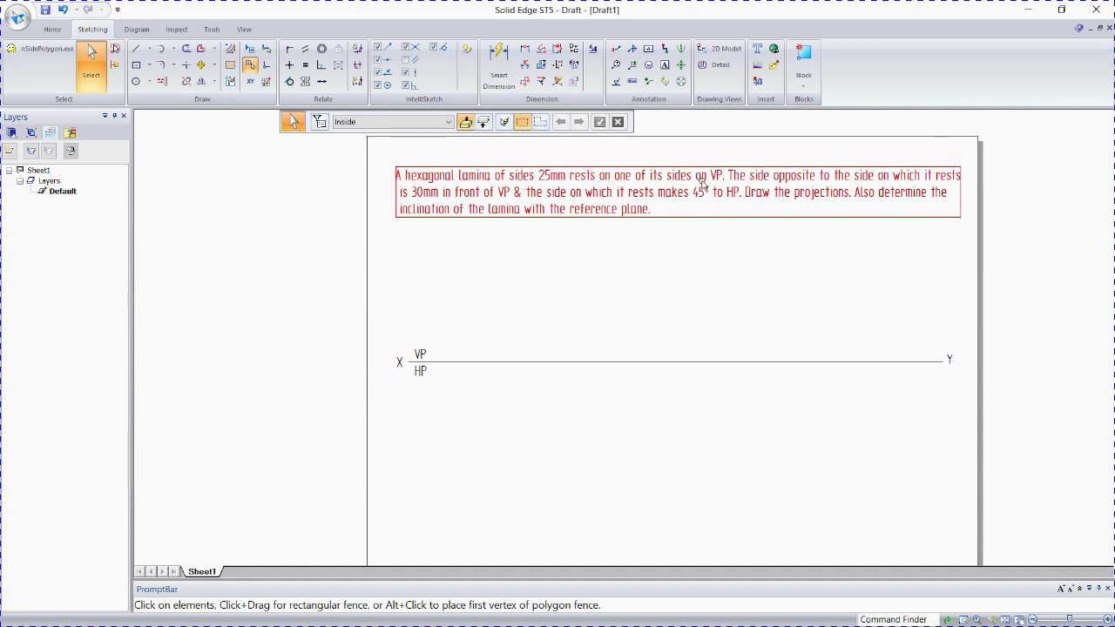
Step: Try to place a six-sided polygon with a 25 mm flat length above the reference line using the nSidePolygon macro
{"action": "left_click", "coordinate": [39, 49]}
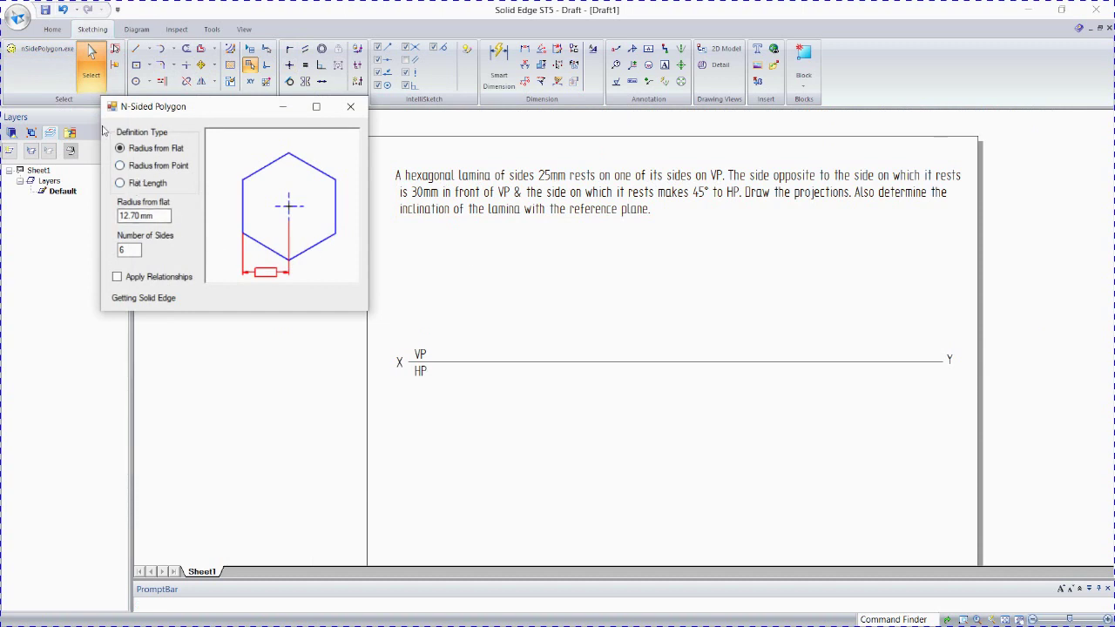
{"action": "left_click", "coordinate": [135, 184]}
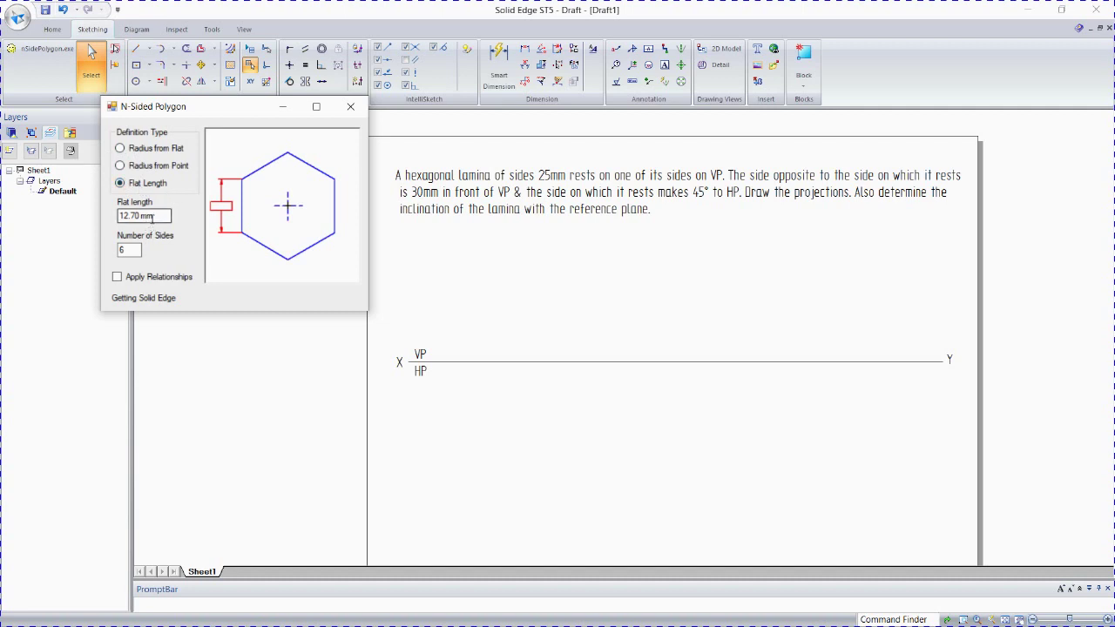
{"action": "left_click_drag", "start_coordinate": [154, 217], "coordinate": [67, 206]}
{"action": "type", "text": "25"}
{"action": "left_click", "coordinate": [117, 277]}
{"action": "left_click", "coordinate": [480, 294]}
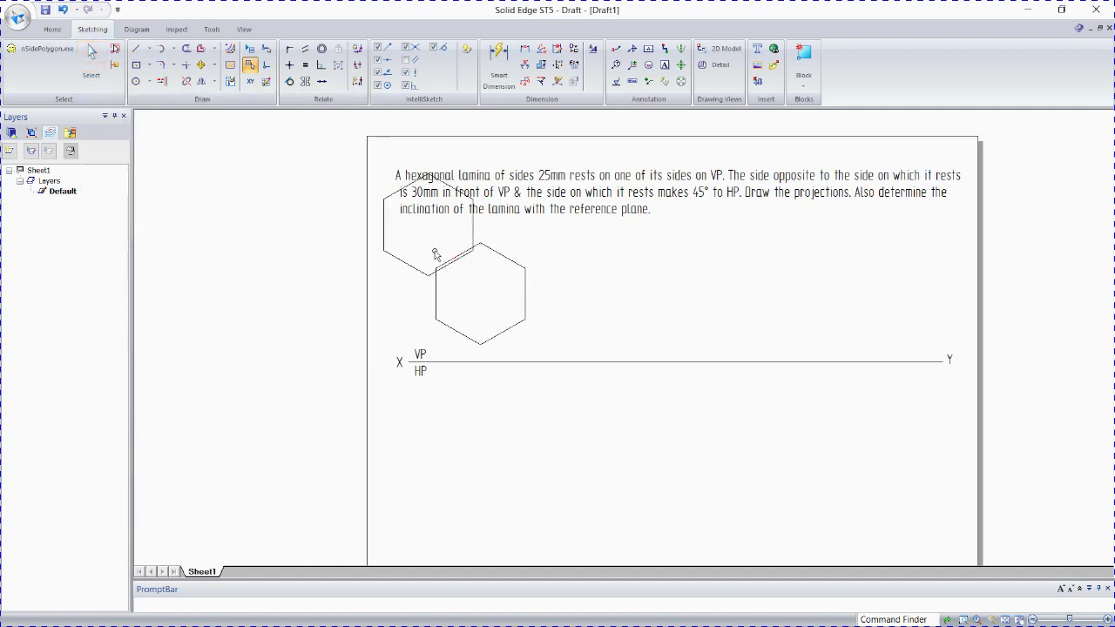
{"action": "key", "text": "Escape"}
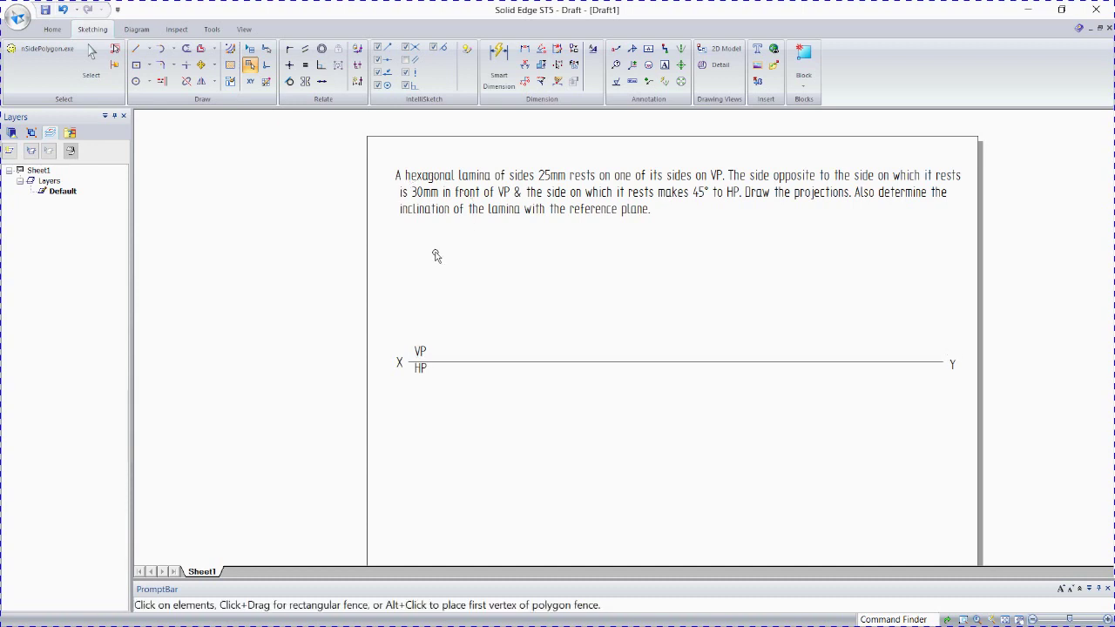
Step: Place a six-sided polygon with a 25 mm flat length above the reference line, near its X end
{"action": "left_click", "coordinate": [48, 48]}
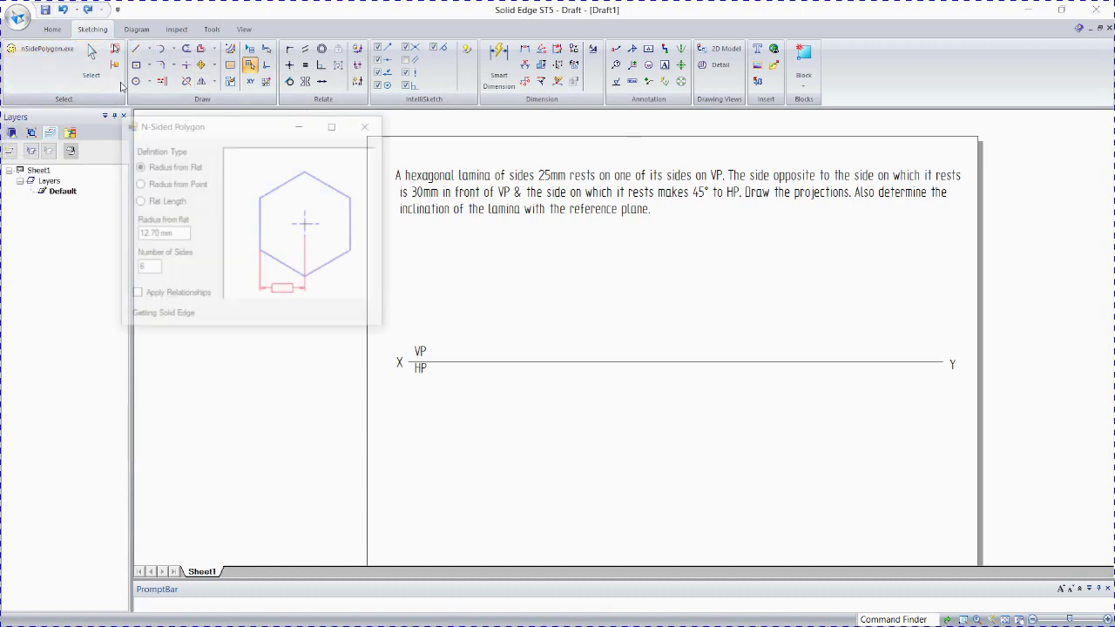
{"action": "left_click", "coordinate": [145, 203]}
{"action": "left_click_drag", "start_coordinate": [185, 235], "coordinate": [96, 233]}
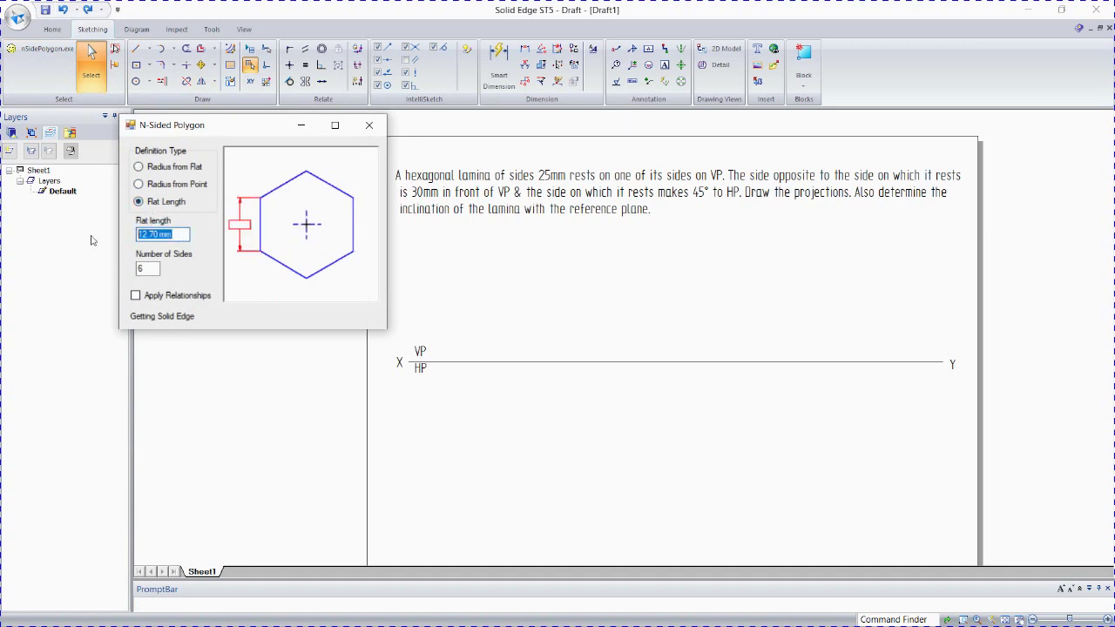
{"action": "type", "text": "25"}
{"action": "left_click", "coordinate": [503, 303]}
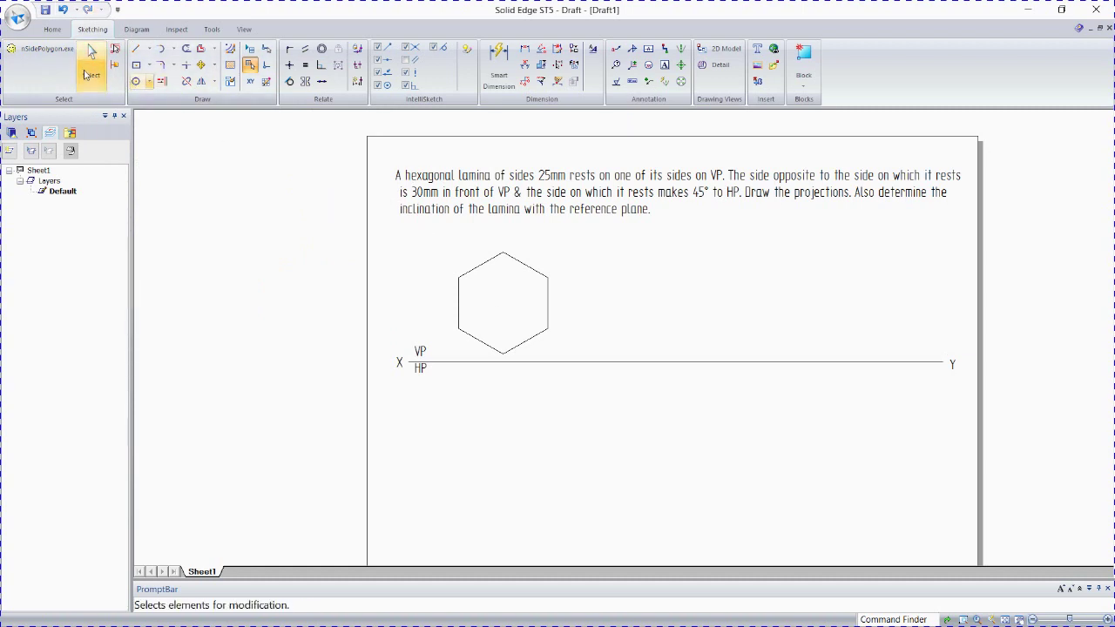
Step: Set the line width of all hexagon sides to 0.50 mm and shift the hexagon slightly upward from the reference line
{"action": "left_click", "coordinate": [84, 74]}
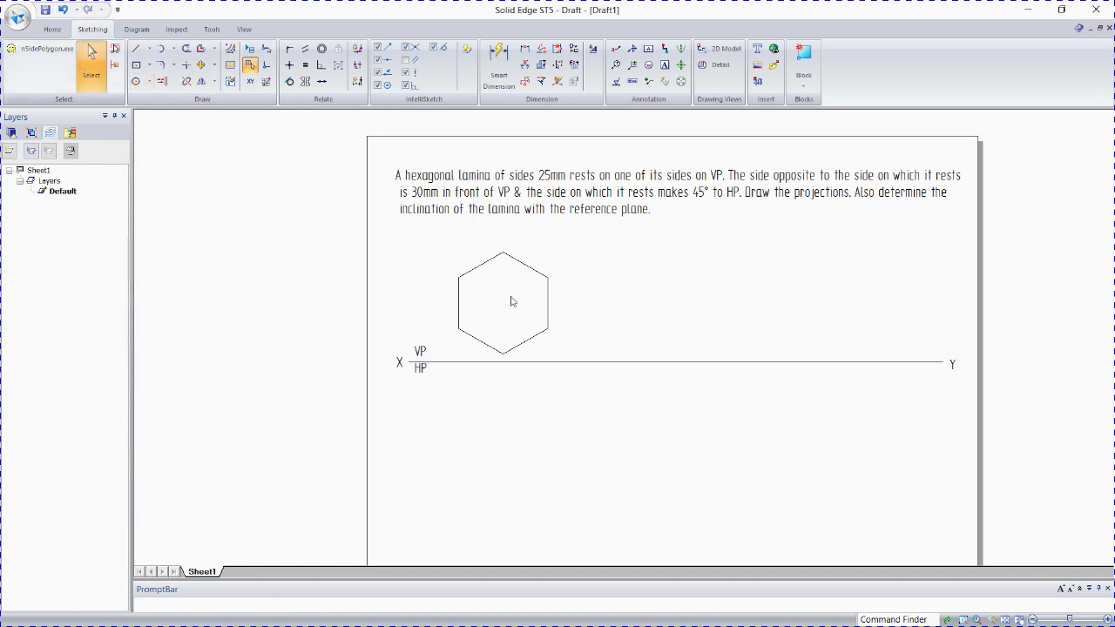
{"action": "left_click_drag", "start_coordinate": [445, 238], "coordinate": [562, 357]}
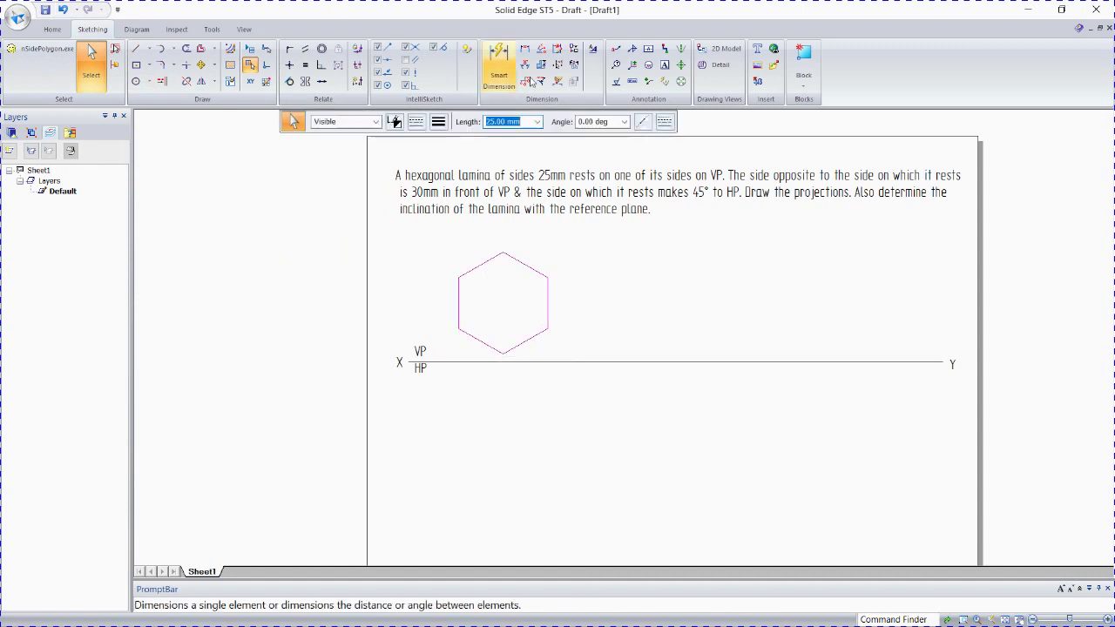
{"action": "left_click", "coordinate": [438, 121]}
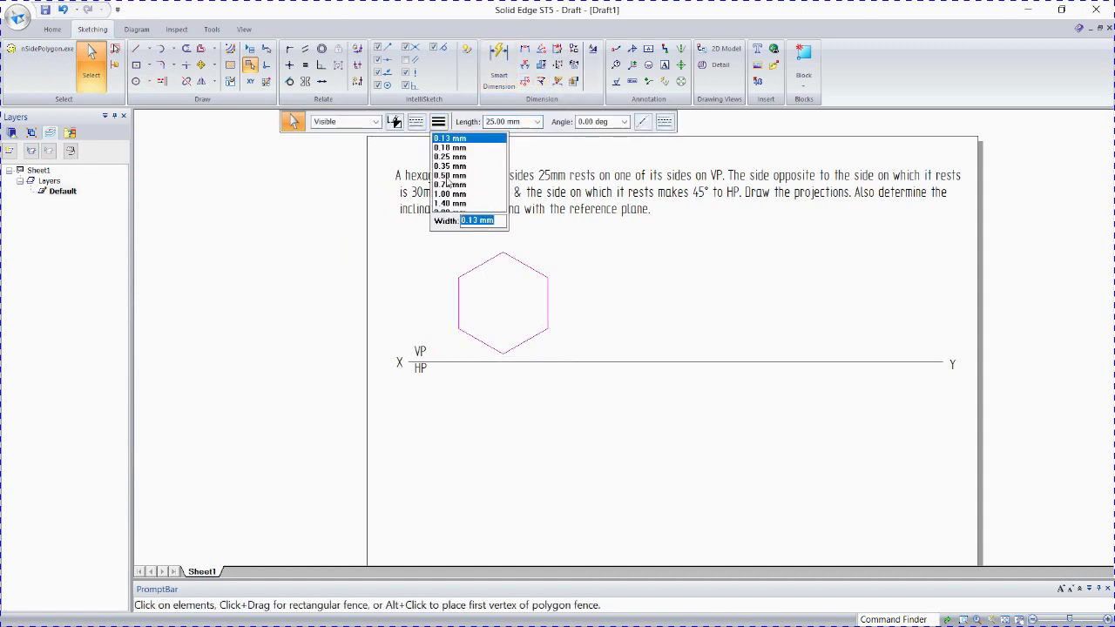
{"action": "left_click", "coordinate": [449, 175]}
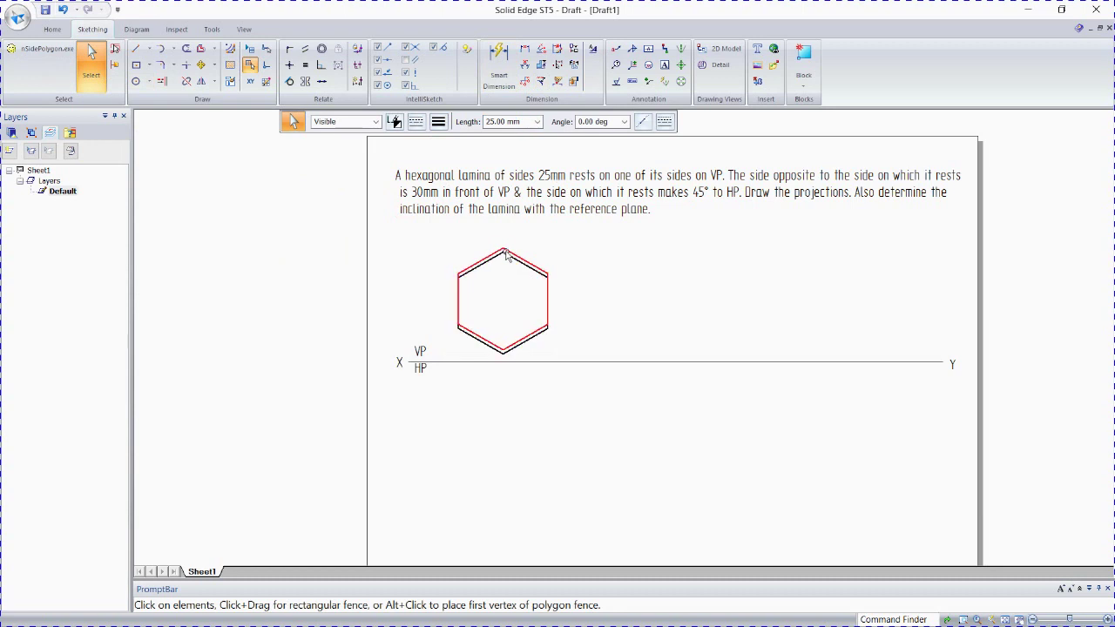
{"action": "left_click_drag", "start_coordinate": [505, 252], "coordinate": [505, 246]}
{"action": "left_click", "coordinate": [636, 278]}
Step: Move the hexagon, the reference line and its X, Y, VP and HP labels about 10 mm straight down
{"action": "middle_click_drag", "start_coordinate": [622, 268], "coordinate": [581, 240]}
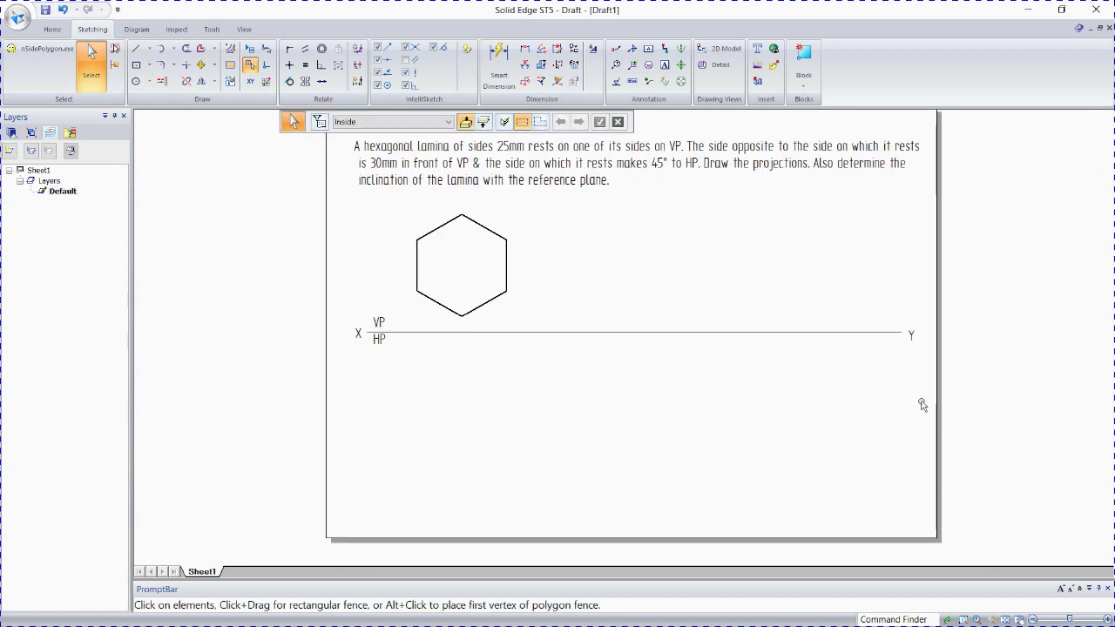
{"action": "left_click_drag", "start_coordinate": [924, 398], "coordinate": [345, 200]}
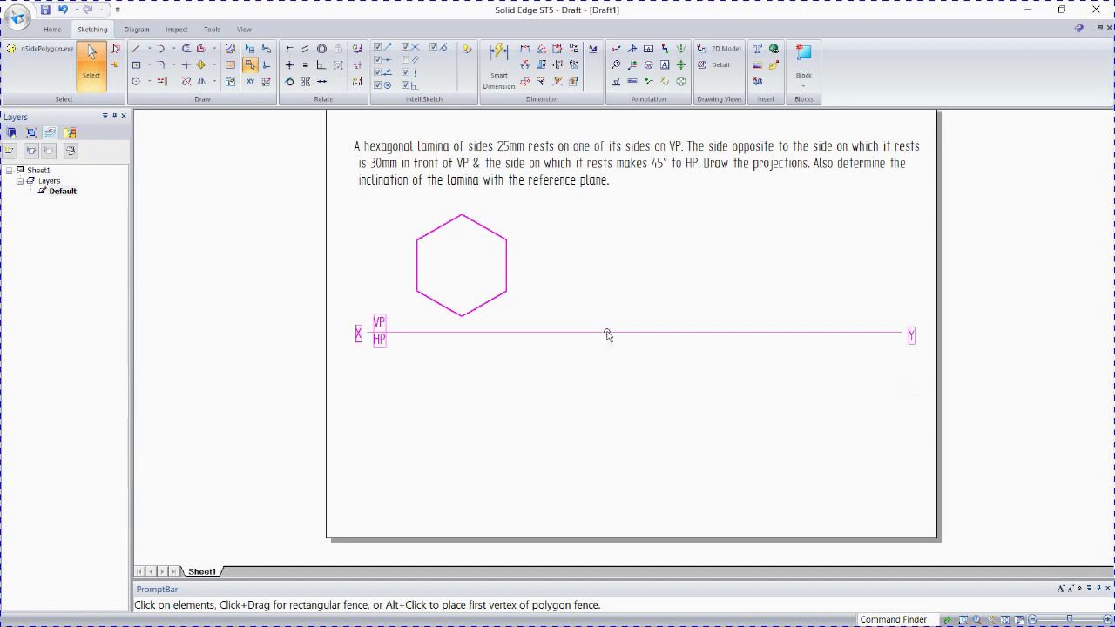
{"action": "left_click", "coordinate": [201, 65]}
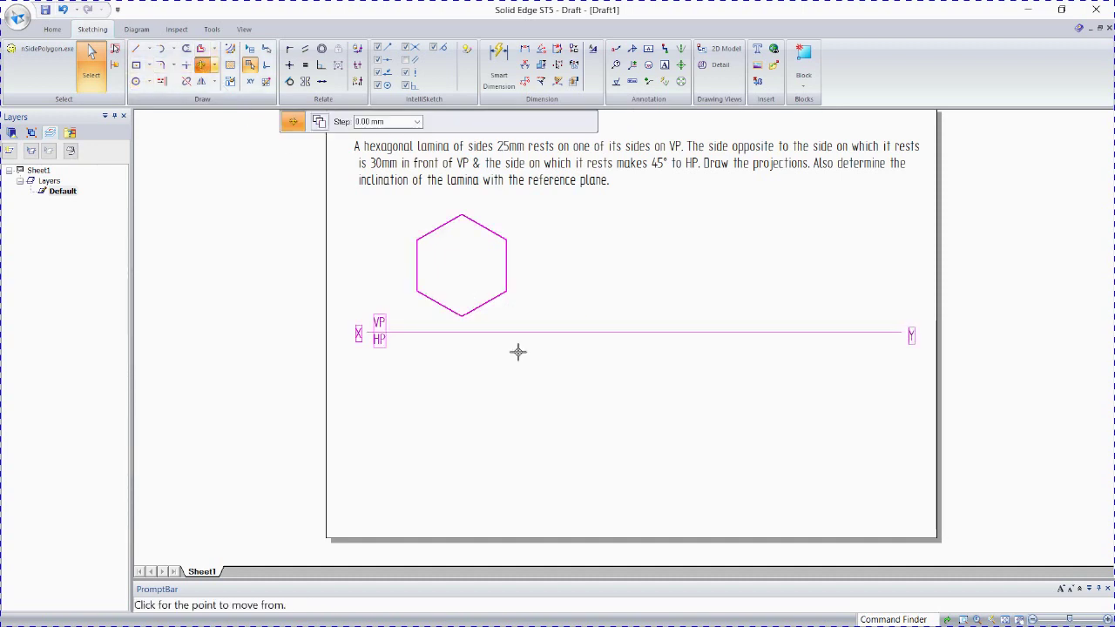
{"action": "left_click", "coordinate": [566, 332]}
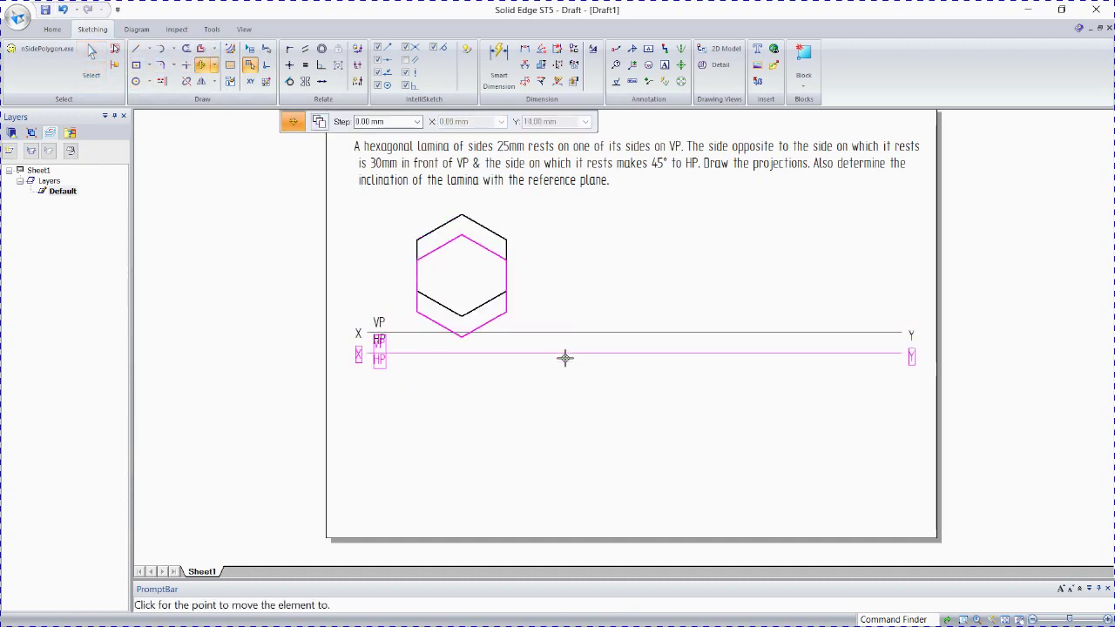
{"action": "left_click", "coordinate": [566, 358]}
{"action": "key", "text": "Escape"}
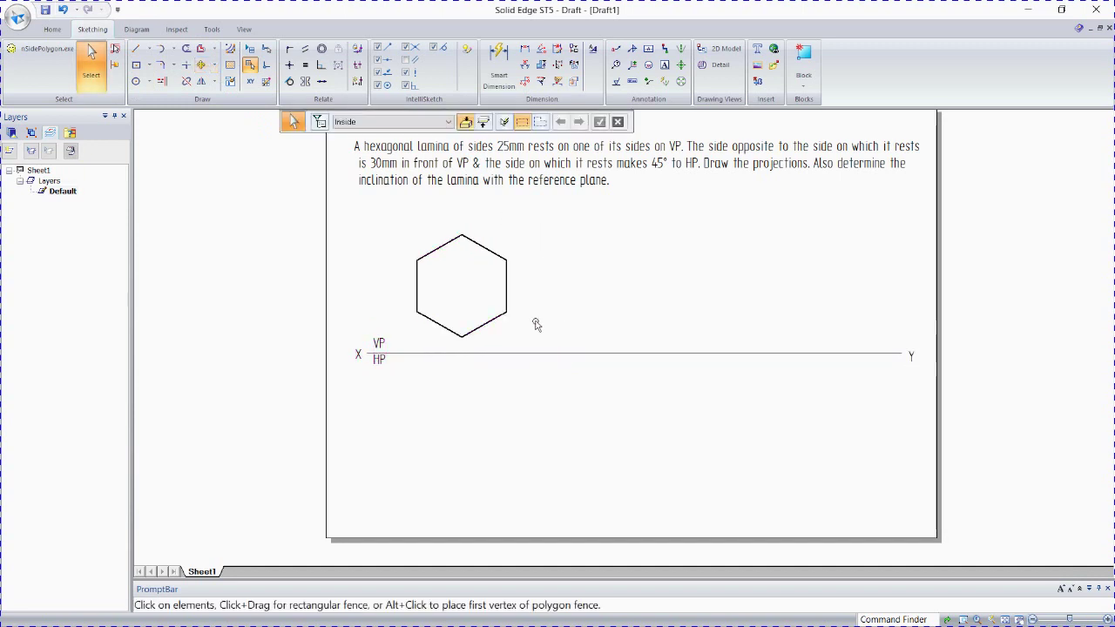
Step: Shift the hexagon slightly up and towards Y, and dimension its vertical side nearest X
{"action": "left_click_drag", "start_coordinate": [535, 322], "coordinate": [536, 340]}
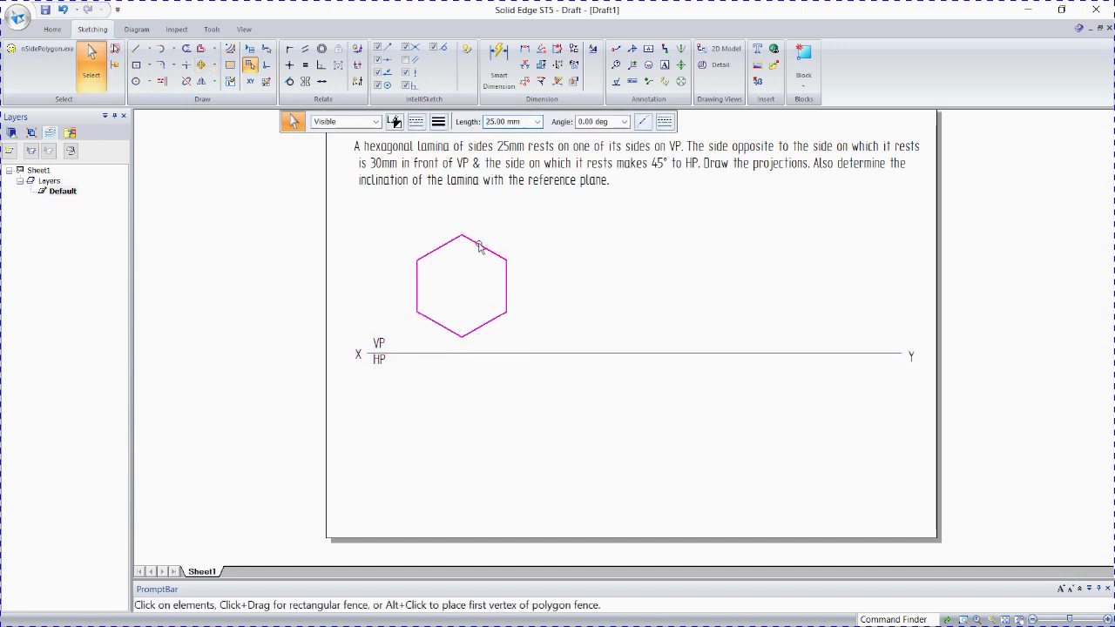
{"action": "mouse_move", "coordinate": [478, 245]}
{"action": "left_mouse_down"}
{"action": "mouse_move", "coordinate": [489, 229]}
{"action": "mouse_move", "coordinate": [486, 240]}
{"action": "left_mouse_up"}
{"action": "left_click", "coordinate": [498, 66]}
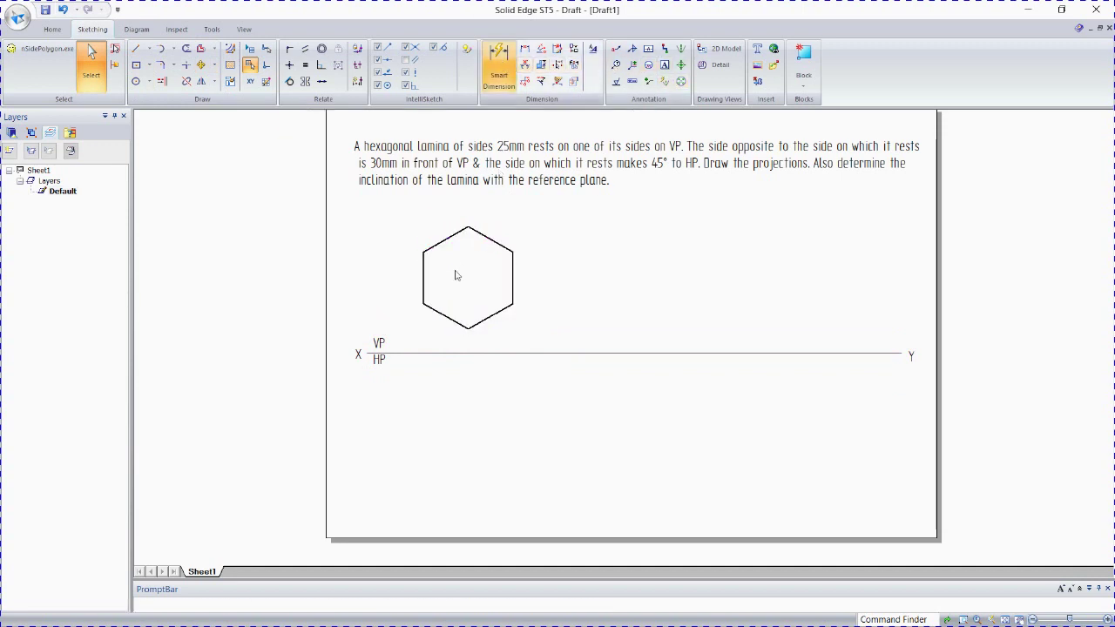
{"action": "left_click", "coordinate": [423, 273]}
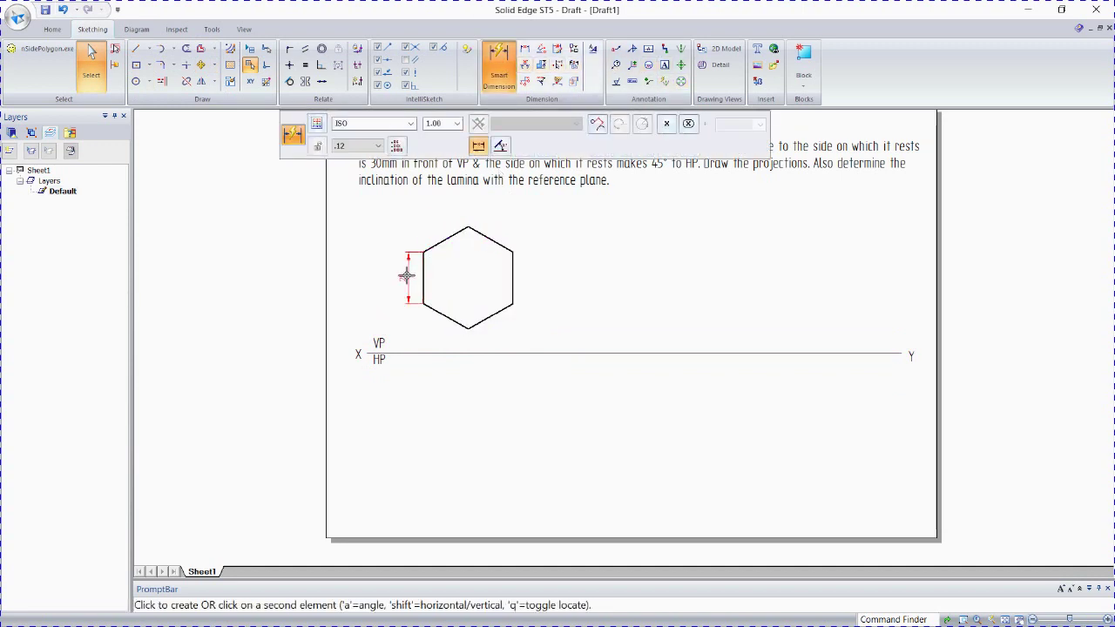
{"action": "left_click", "coordinate": [406, 276]}
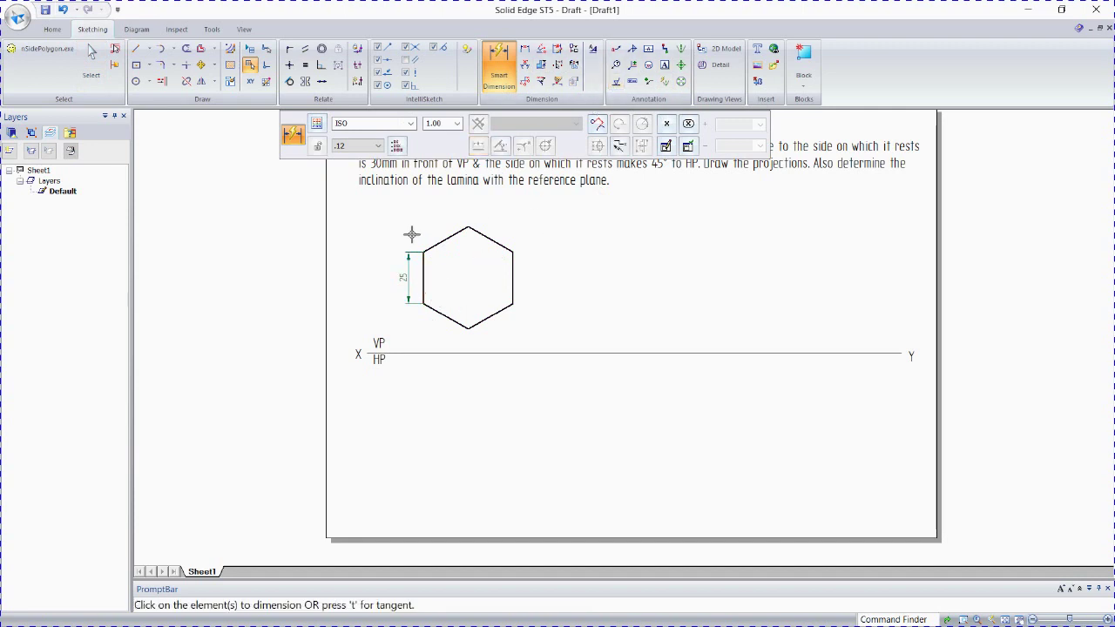
Step: Label the hexagon's corners a', b', c', d', e' and f' counterclockwise from the lower corner nearest X
{"action": "left_click", "coordinate": [665, 65]}
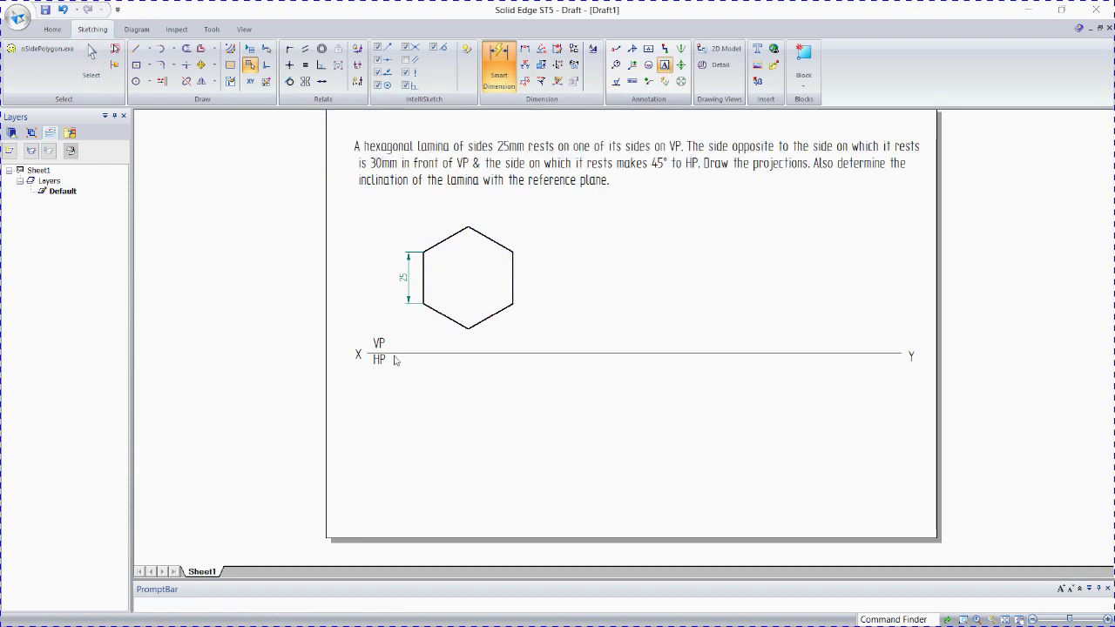
{"action": "left_click", "coordinate": [414, 316]}
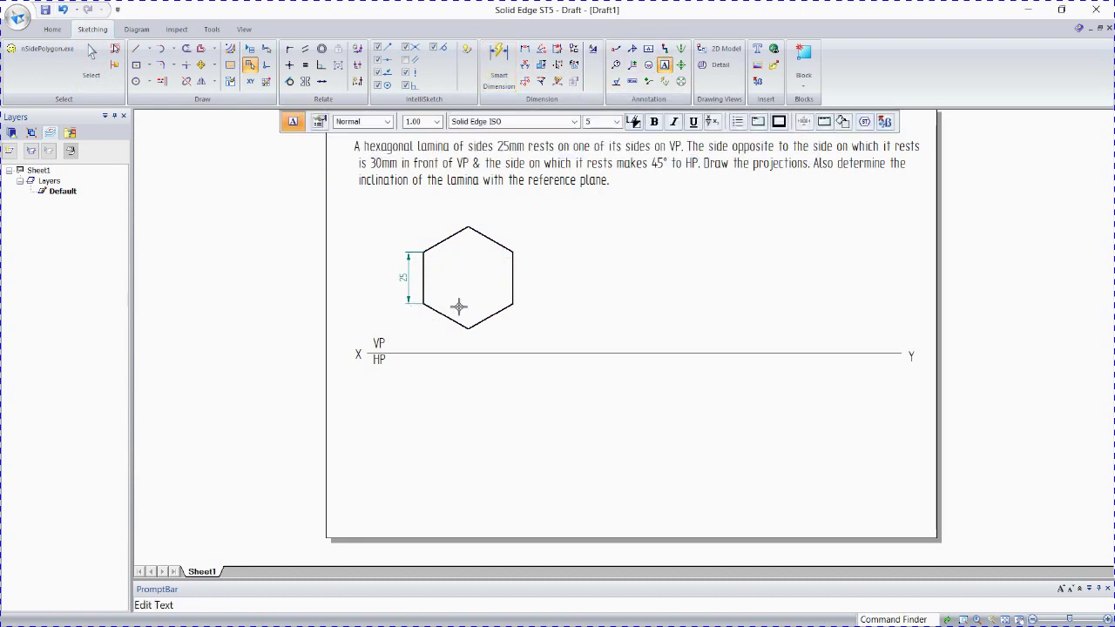
{"action": "type", "text": "a'"}
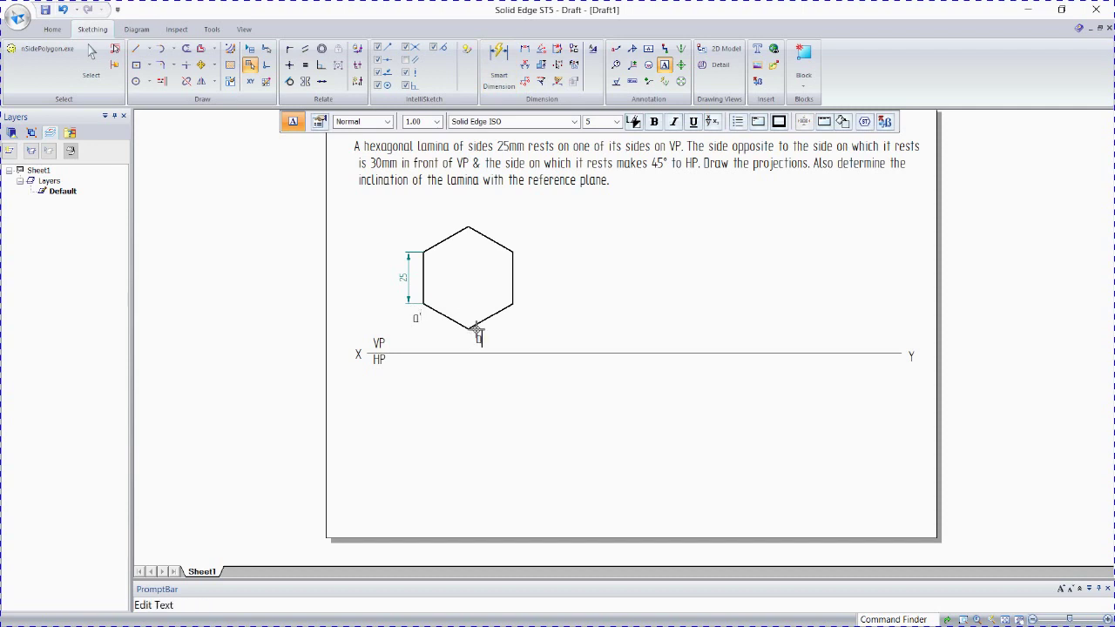
{"action": "left_click", "coordinate": [520, 303]}
{"action": "type", "text": "c'"}
{"action": "left_click", "coordinate": [519, 227]}
{"action": "left_click", "coordinate": [519, 227]}
{"action": "type", "text": "d'"}
{"action": "left_click", "coordinate": [470, 213]}
{"action": "left_click", "coordinate": [470, 212]}
{"action": "type", "text": "e'"}
{"action": "left_click", "coordinate": [425, 227]}
{"action": "left_click", "coordinate": [425, 227]}
{"action": "type", "text": "f'"}
{"action": "key", "text": "Escape"}
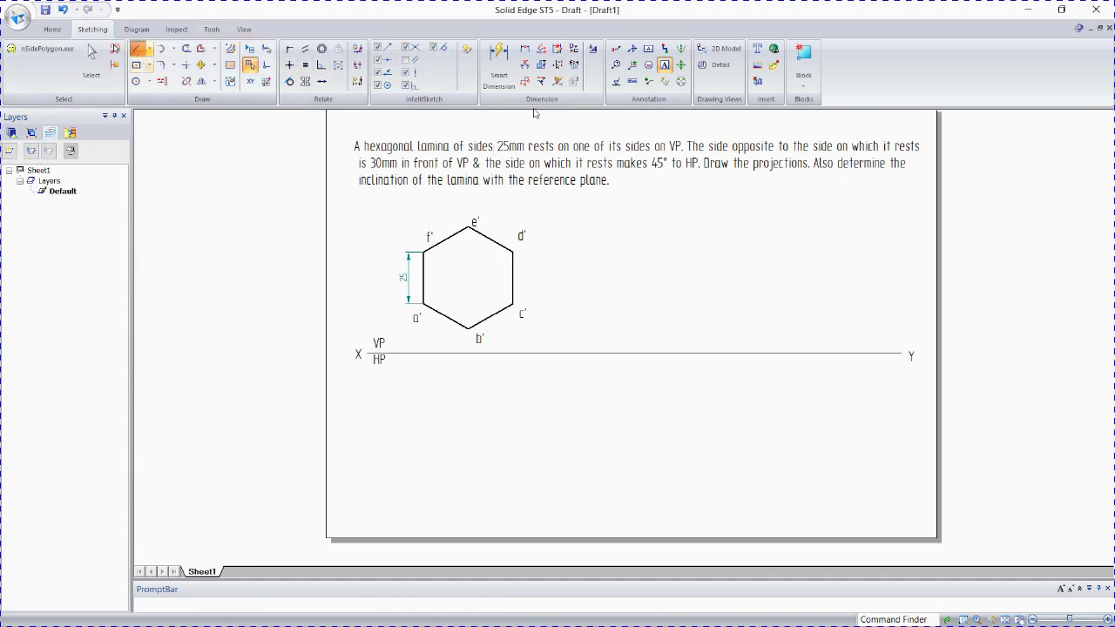
Step: Draw 0.13 mm wide vertical projectors from corners a' and e' down to the reference line
{"action": "key", "text": "l"}
{"action": "left_click", "coordinate": [442, 124]}
{"action": "left_click", "coordinate": [484, 214]}
{"action": "left_click", "coordinate": [423, 304]}
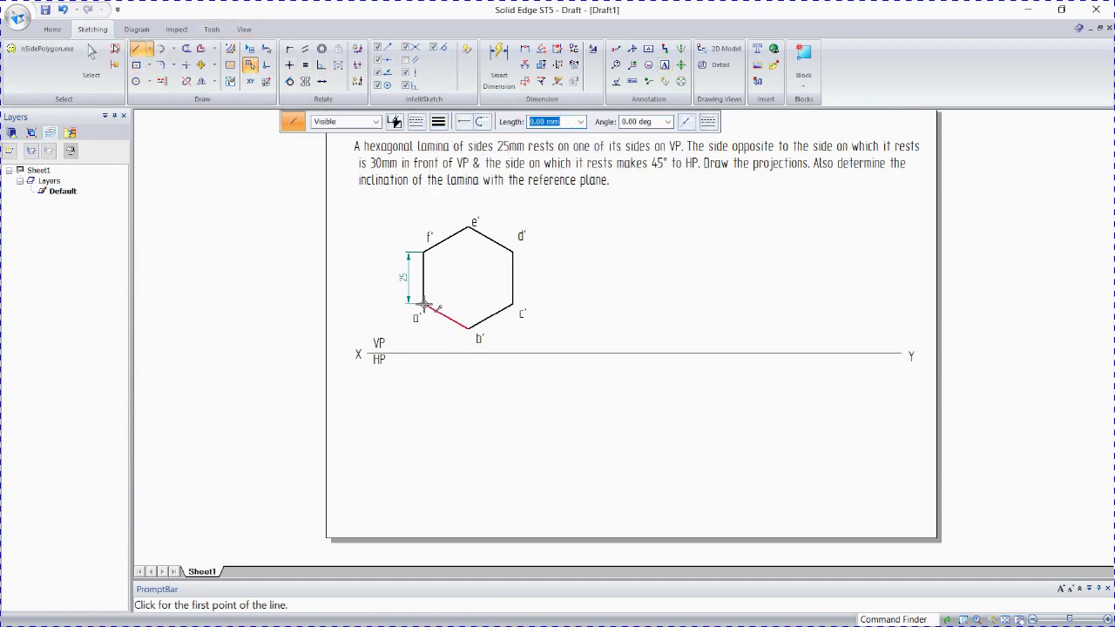
{"action": "left_click", "coordinate": [433, 353]}
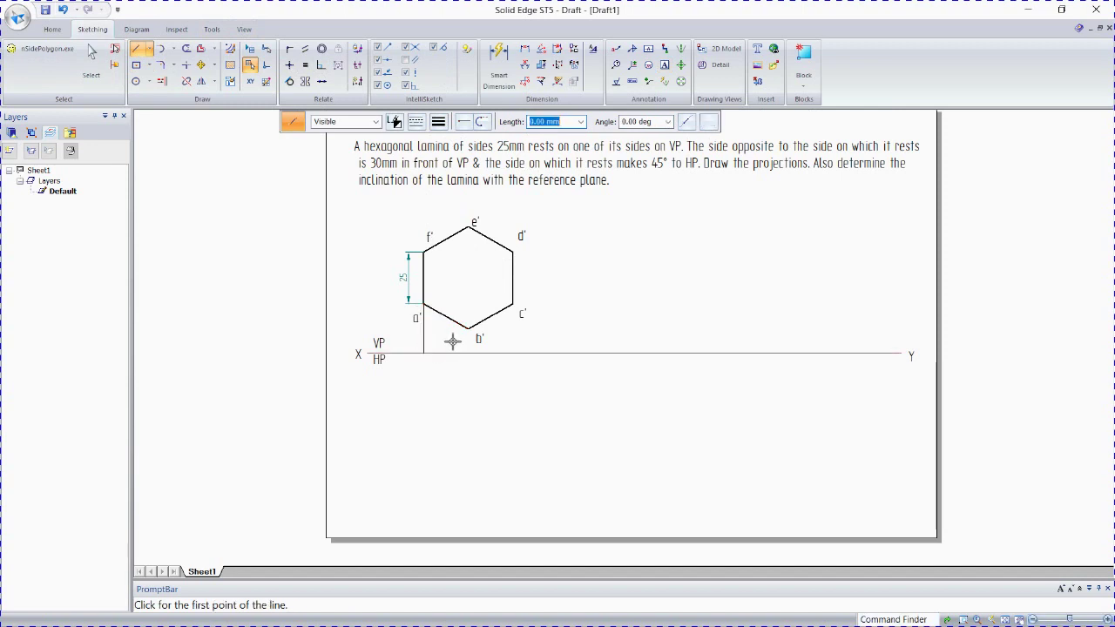
{"action": "left_click", "coordinate": [470, 227]}
{"action": "right_click", "coordinate": [484, 269]}
{"action": "left_click", "coordinate": [470, 227]}
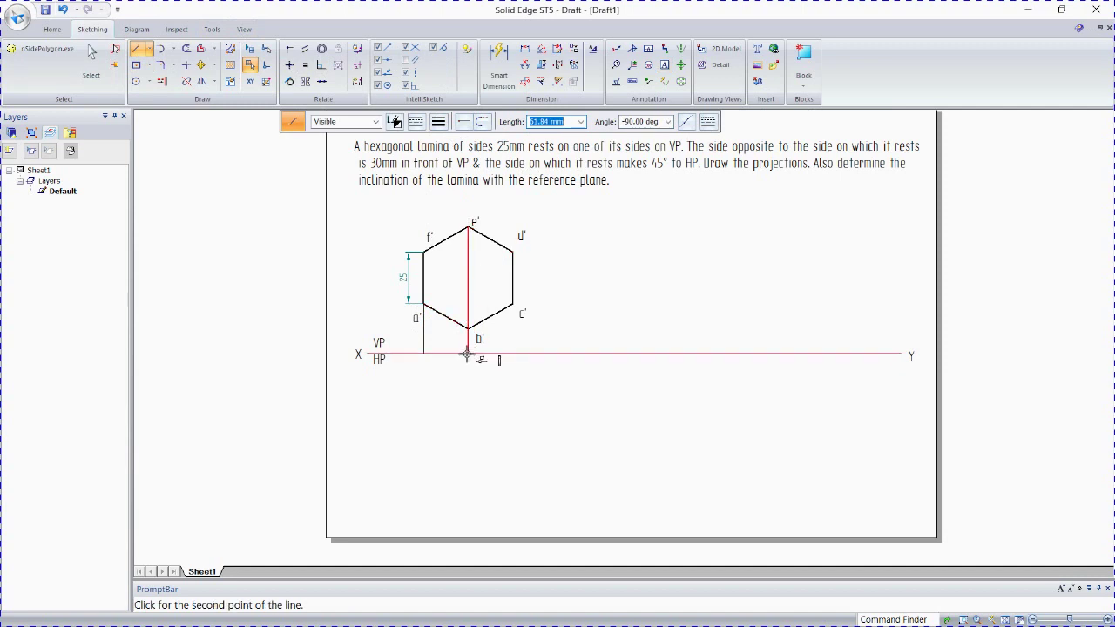
{"action": "left_click", "coordinate": [469, 352]}
Step: Draw a vertical projector from corner c' past the reference line and trim the part below the line
{"action": "left_click", "coordinate": [512, 305]}
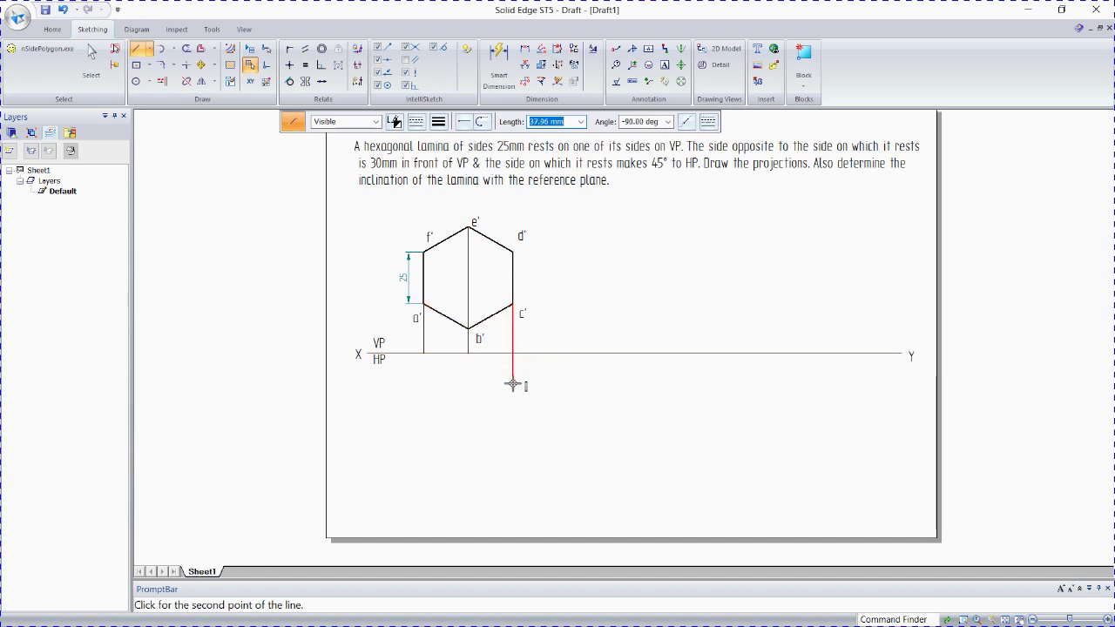
{"action": "left_click", "coordinate": [512, 383]}
{"action": "left_click", "coordinate": [185, 48]}
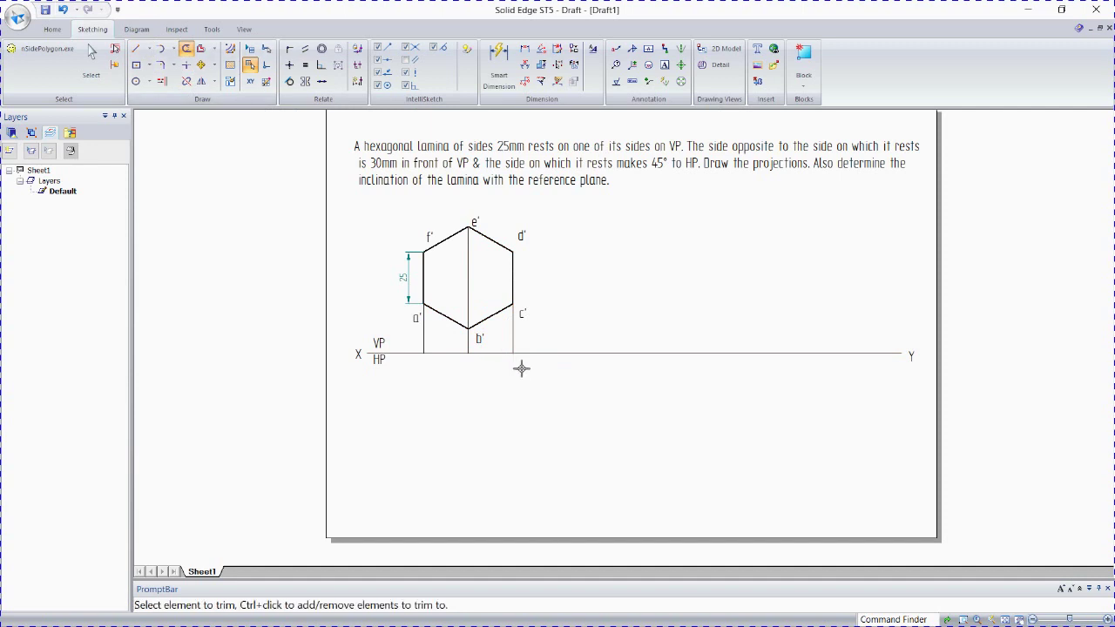
{"action": "left_click", "coordinate": [513, 370]}
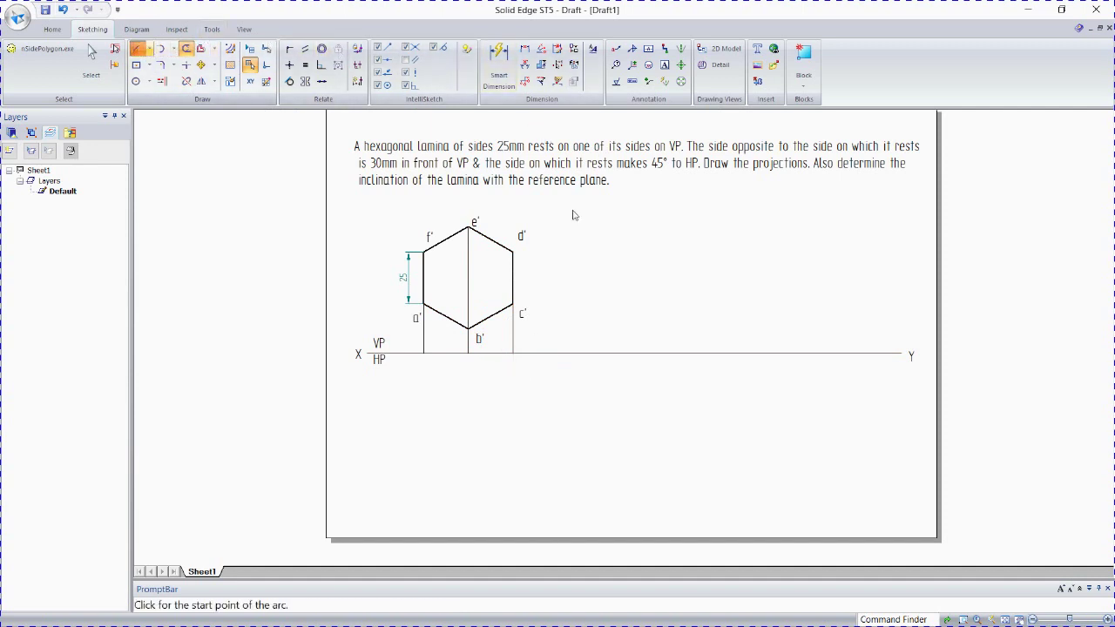
Step: Draw the lamina's top view as a 0.50 mm wide line along the reference line between the outer projectors
{"action": "left_click", "coordinate": [439, 123]}
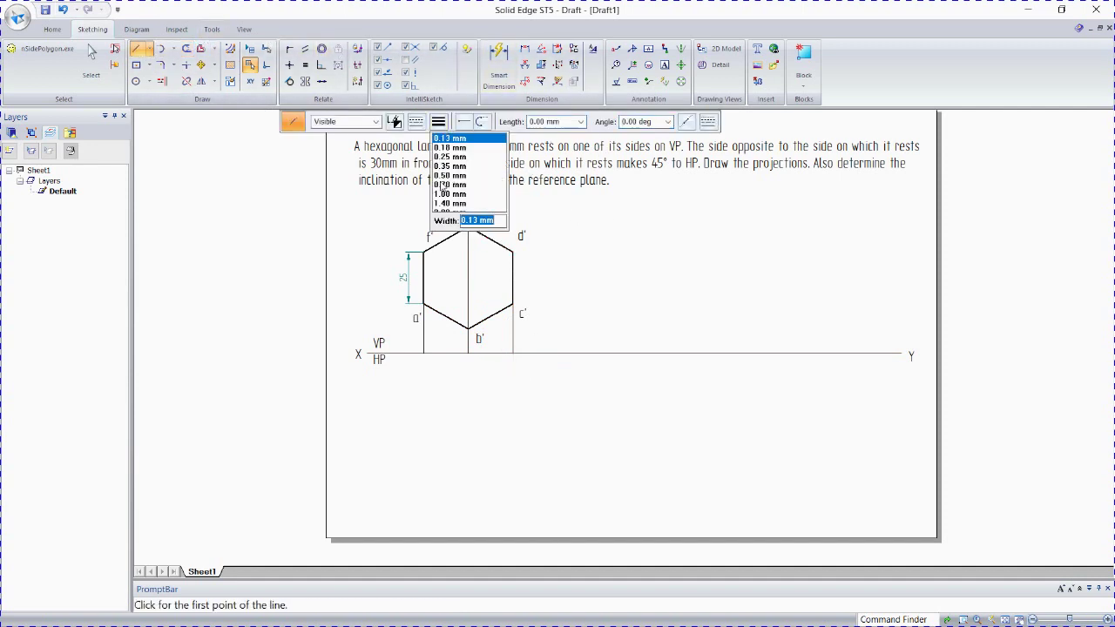
{"action": "left_click", "coordinate": [441, 175]}
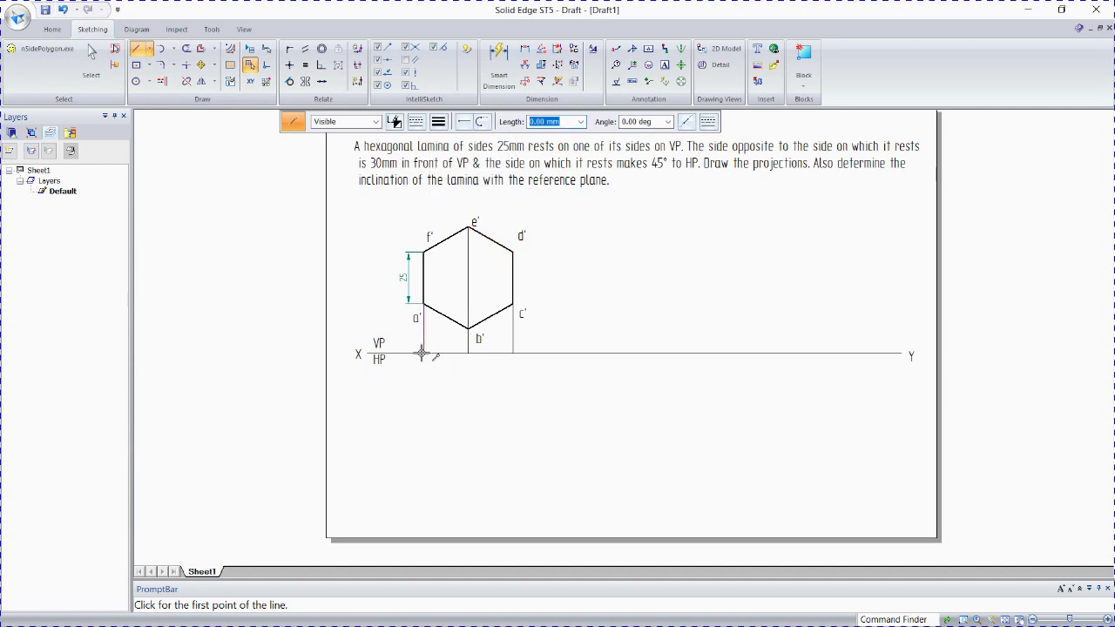
{"action": "left_click", "coordinate": [424, 353]}
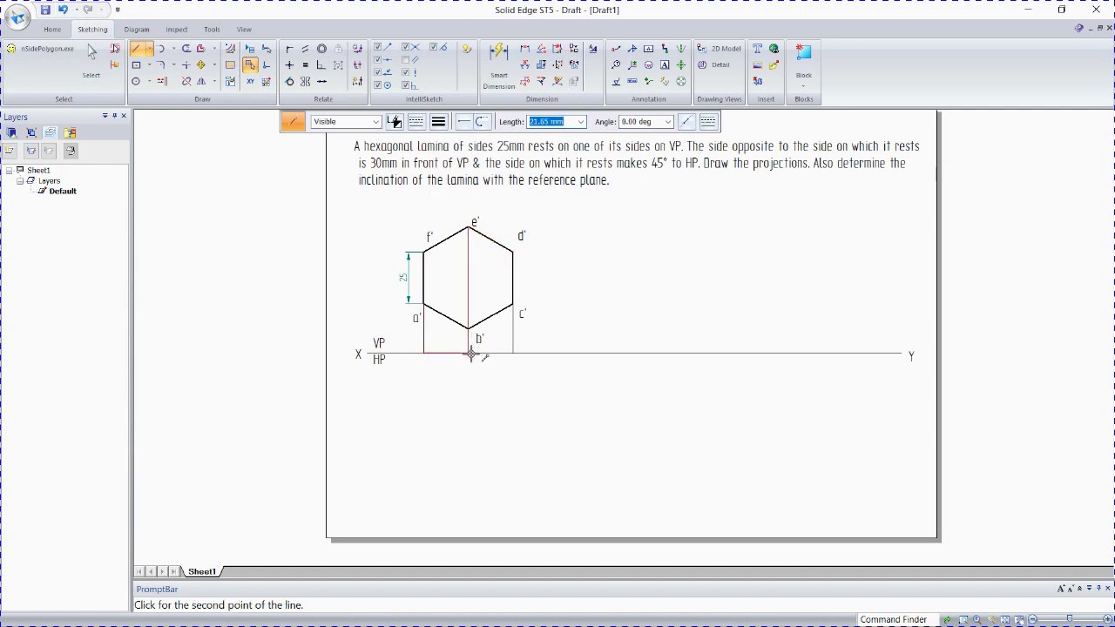
{"action": "left_click", "coordinate": [470, 354]}
{"action": "left_click", "coordinate": [514, 352]}
{"action": "right_click", "coordinate": [514, 352]}
{"action": "left_click", "coordinate": [648, 81]}
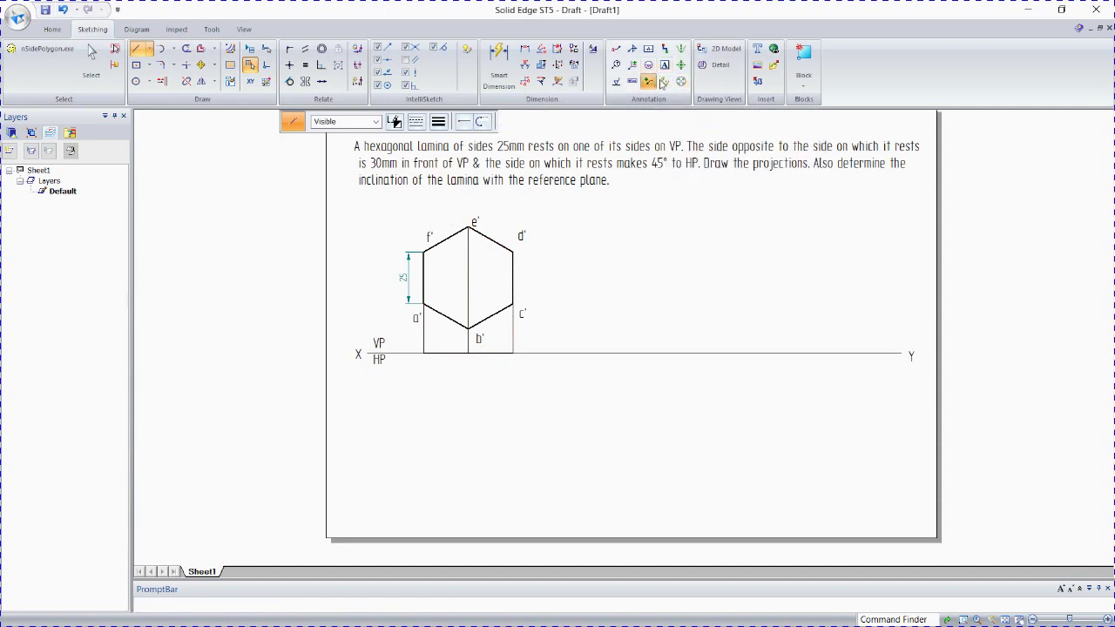
{"action": "left_click", "coordinate": [470, 209]}
{"action": "left_click", "coordinate": [468, 190]}
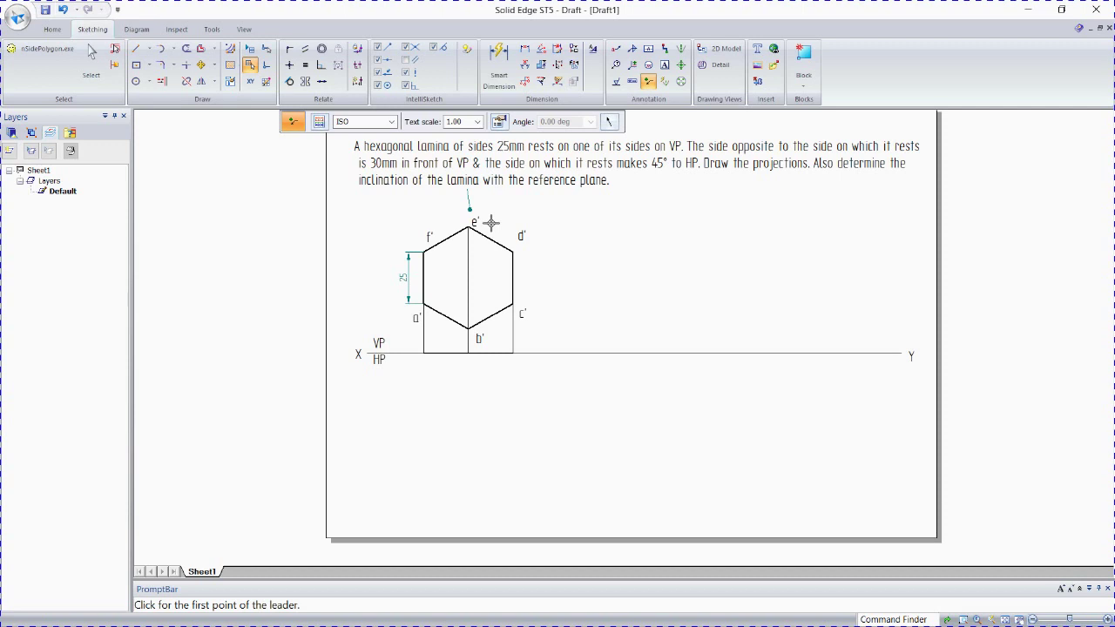
{"action": "key", "text": "ctrl+z"}
Step: Label the top view points f(a), e(b) and d(c) below the reference line at the three projectors
{"action": "left_click", "coordinate": [664, 66]}
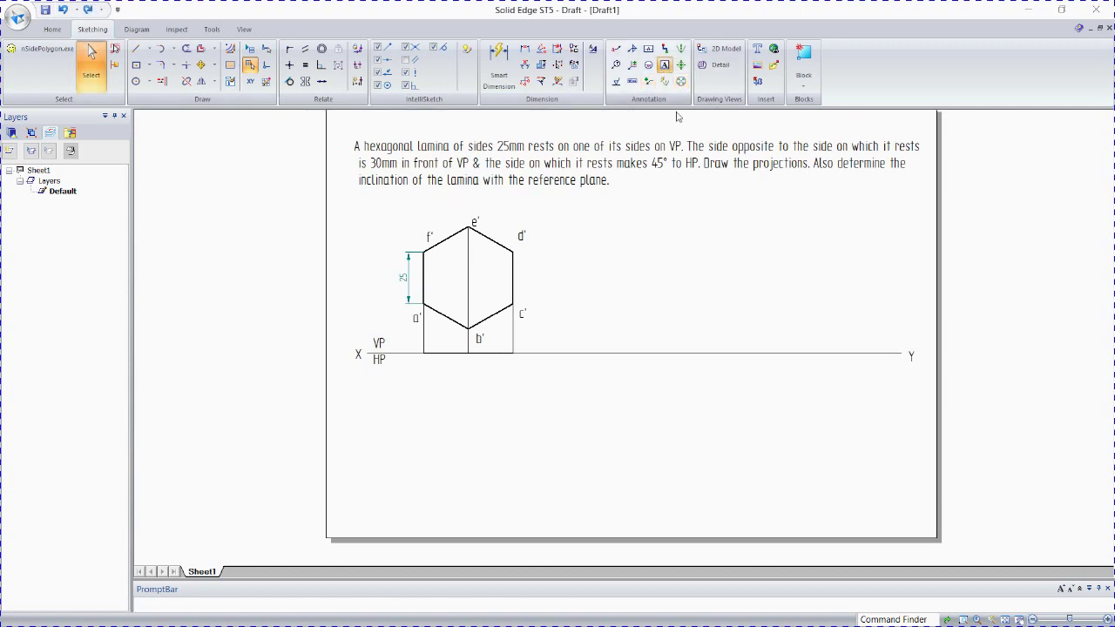
{"action": "left_click", "coordinate": [425, 370]}
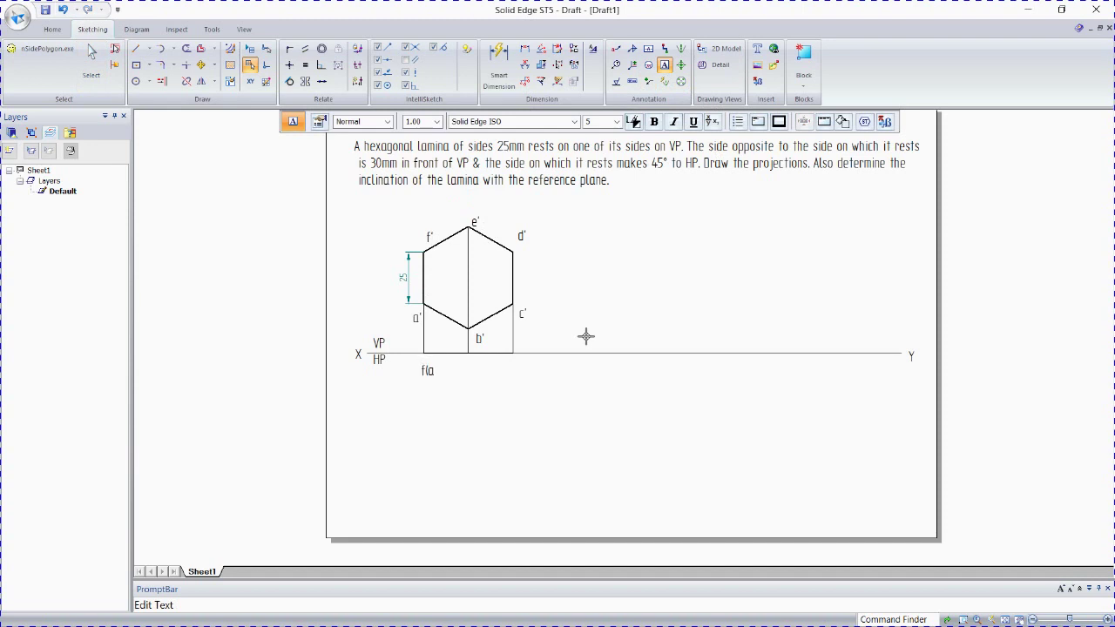
{"action": "left_click", "coordinate": [468, 364]}
{"action": "type", "text": ")"}
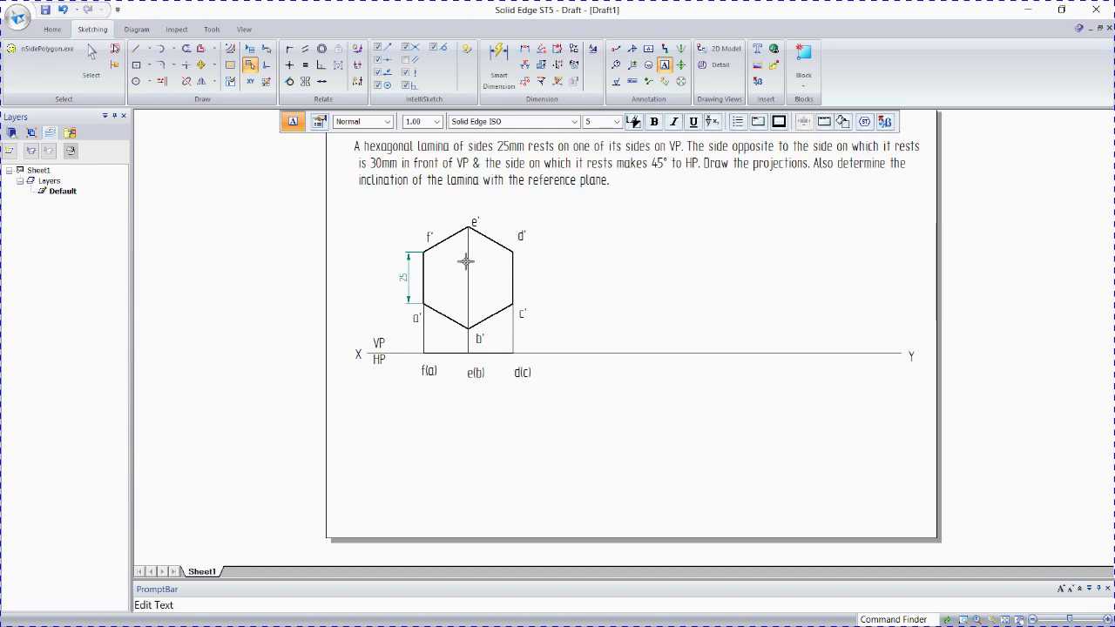
Step: Draw a 30 mm vertical line down from the reference line, a short distance beyond the d(c) label towards Y
{"action": "left_click", "coordinate": [136, 52]}
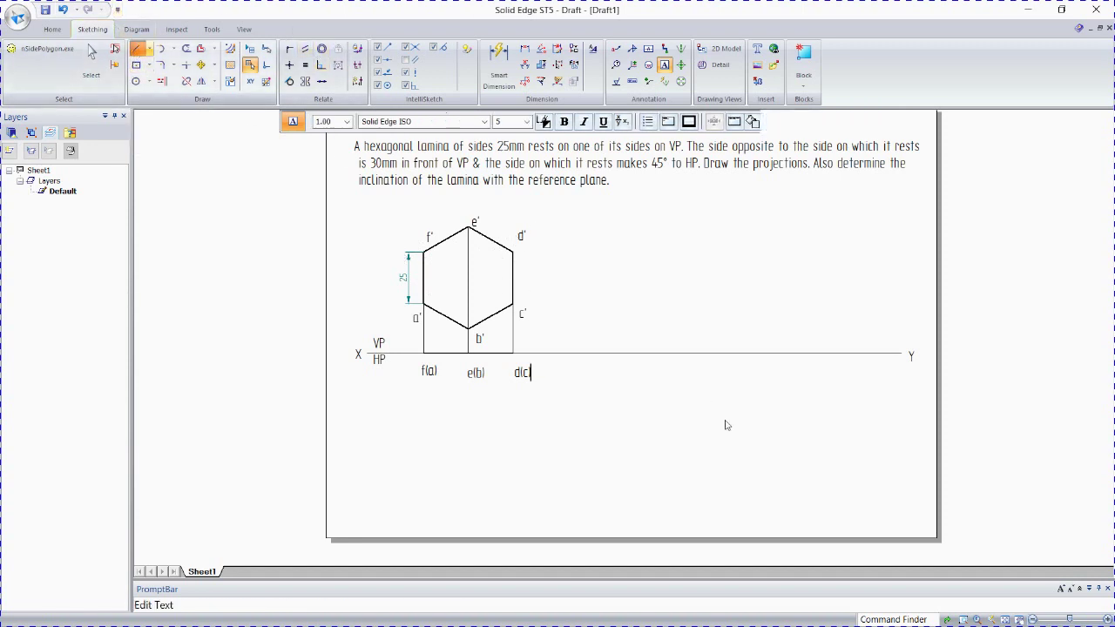
{"action": "left_click", "coordinate": [552, 354]}
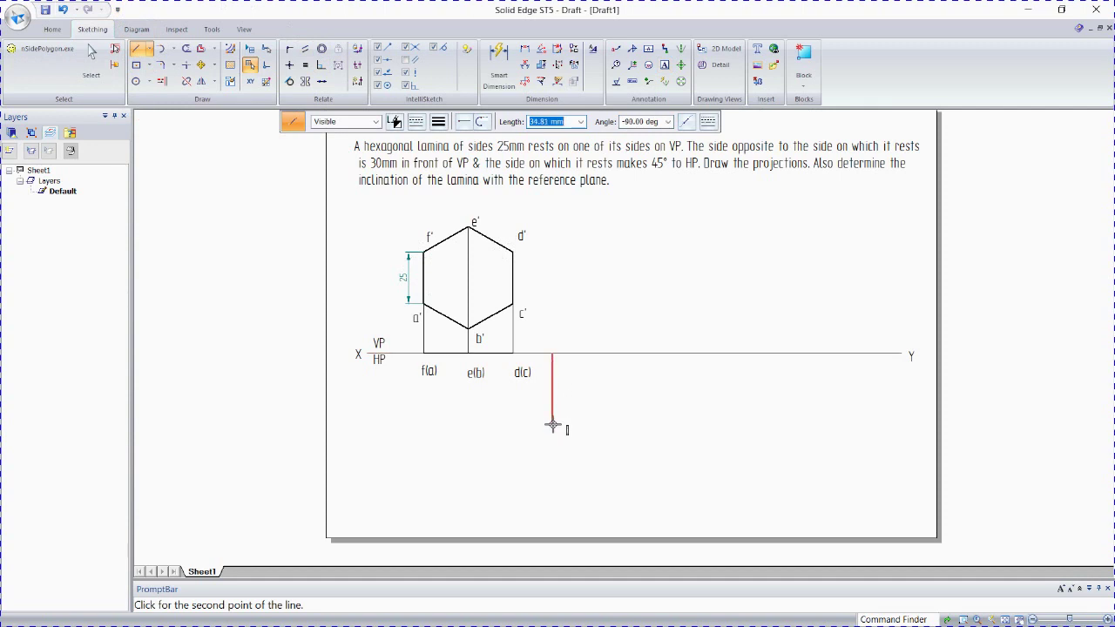
{"action": "type", "text": "30"}
{"action": "key", "text": "Return"}
{"action": "key", "text": "Return"}
Step: Draw a horizontal dash-dot line about 80 mm long towards Y from the 30 mm line's lower end, and delete the vertical line
{"action": "left_click", "coordinate": [416, 122]}
{"action": "left_click", "coordinate": [430, 164]}
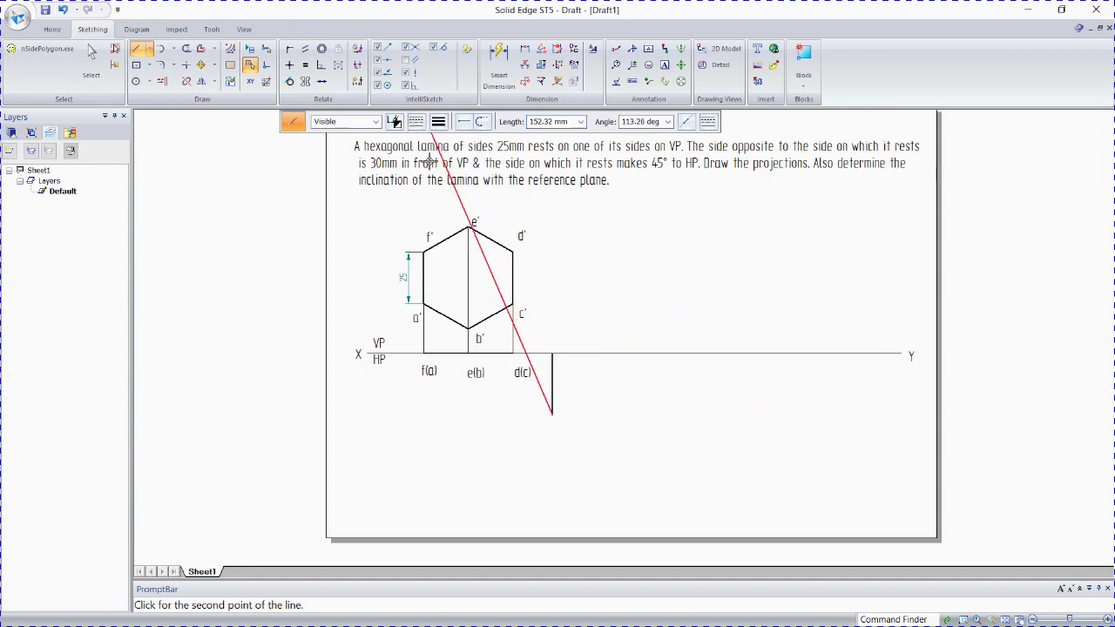
{"action": "left_click", "coordinate": [716, 415]}
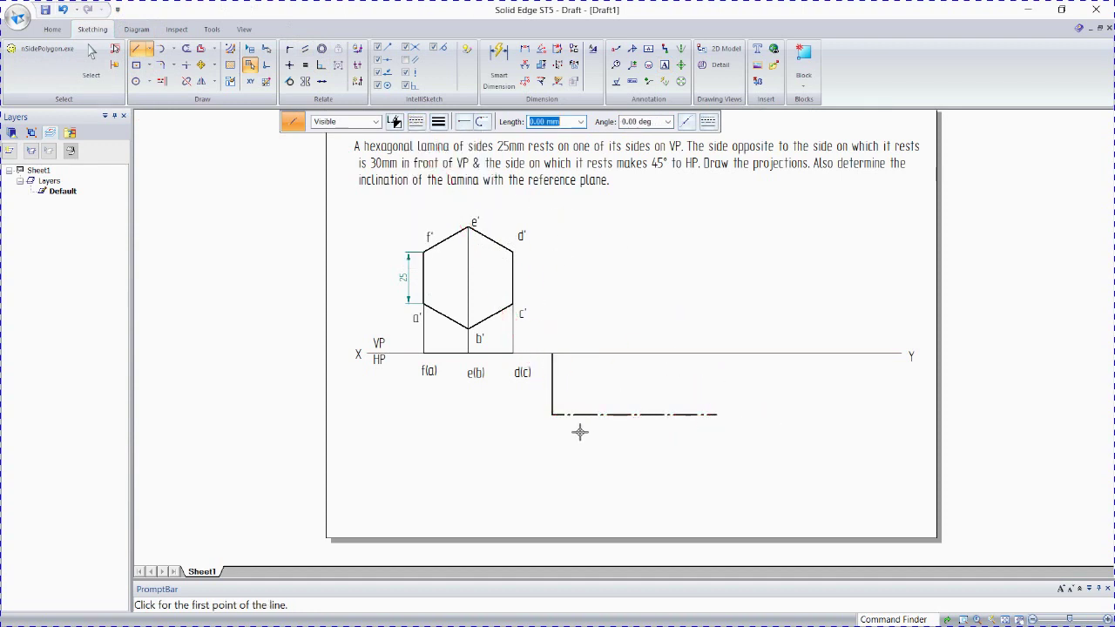
{"action": "key", "text": "Escape"}
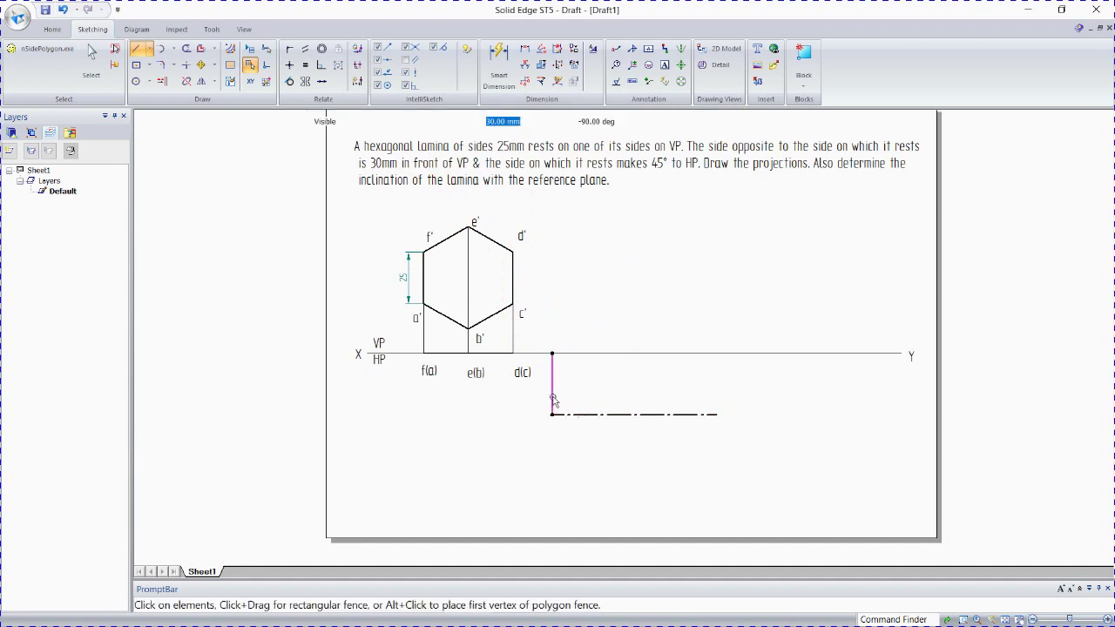
{"action": "left_click", "coordinate": [553, 399]}
{"action": "key", "text": "Delete"}
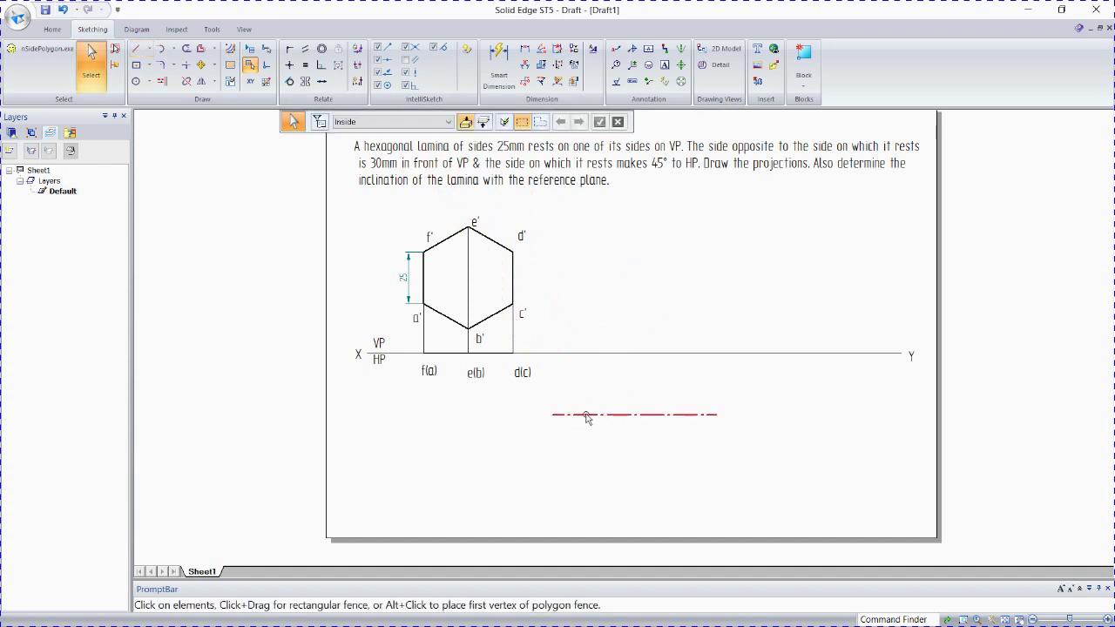
Step: Set the line width of the horizontal dash-dot line below the reference line to 0.13 mm
{"action": "left_click", "coordinate": [622, 414]}
{"action": "left_click", "coordinate": [438, 121]}
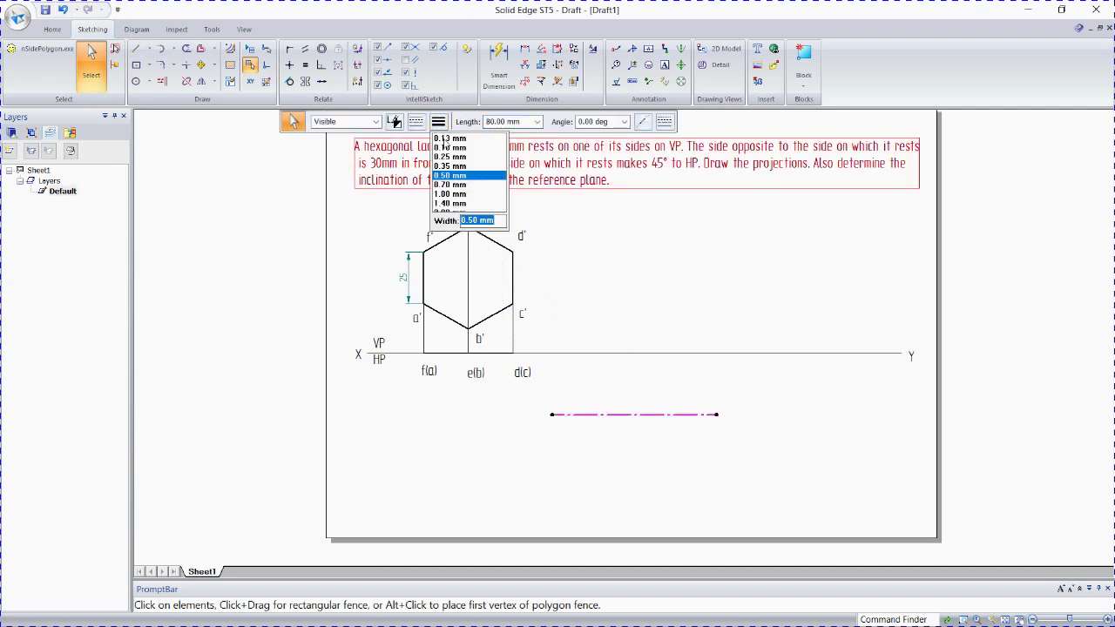
{"action": "left_click", "coordinate": [449, 138]}
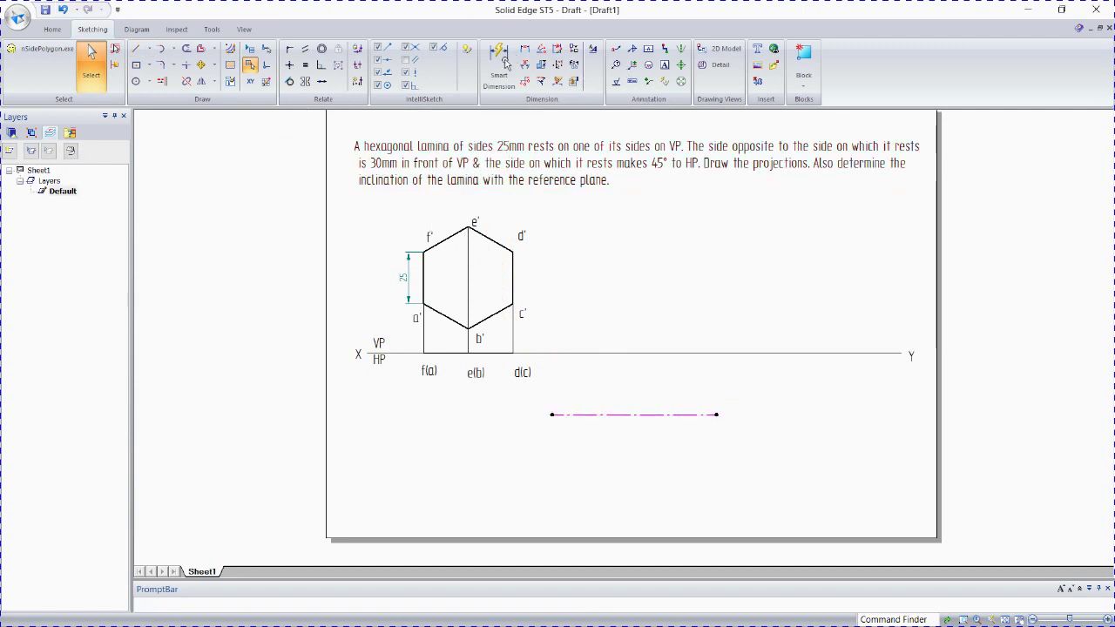
Step: Dimension the vertical distance from the reference line to the dash-dot line and the horizontal distance between the lamina's outer projectors
{"action": "left_click", "coordinate": [502, 86]}
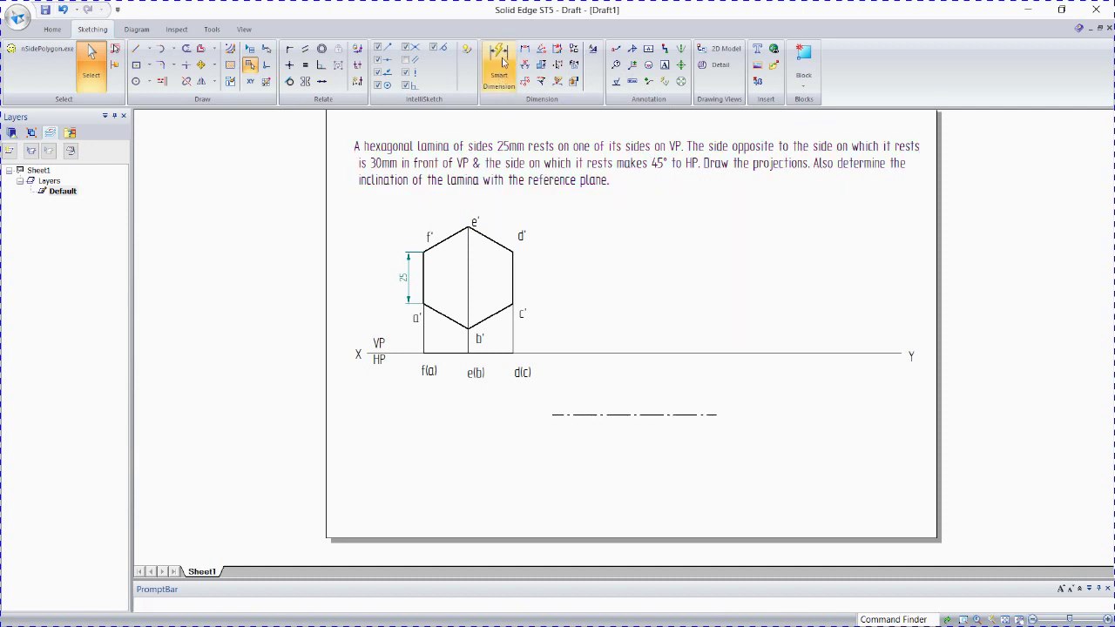
{"action": "left_click", "coordinate": [580, 413]}
{"action": "left_click", "coordinate": [567, 353]}
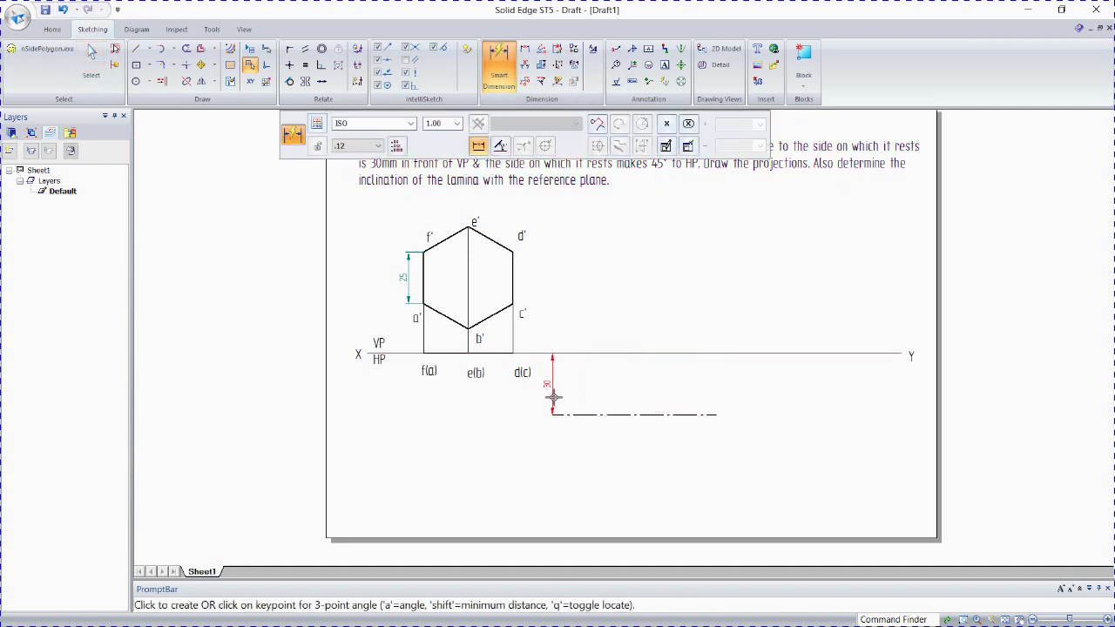
{"action": "left_click", "coordinate": [553, 397]}
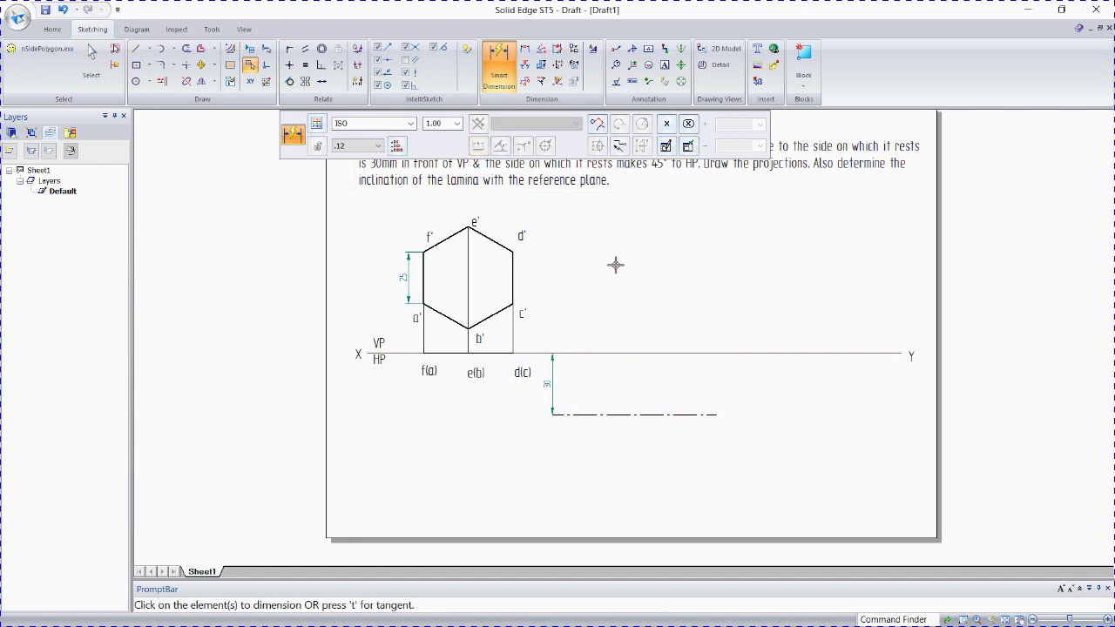
{"action": "left_click", "coordinate": [423, 338]}
{"action": "left_click", "coordinate": [513, 335]}
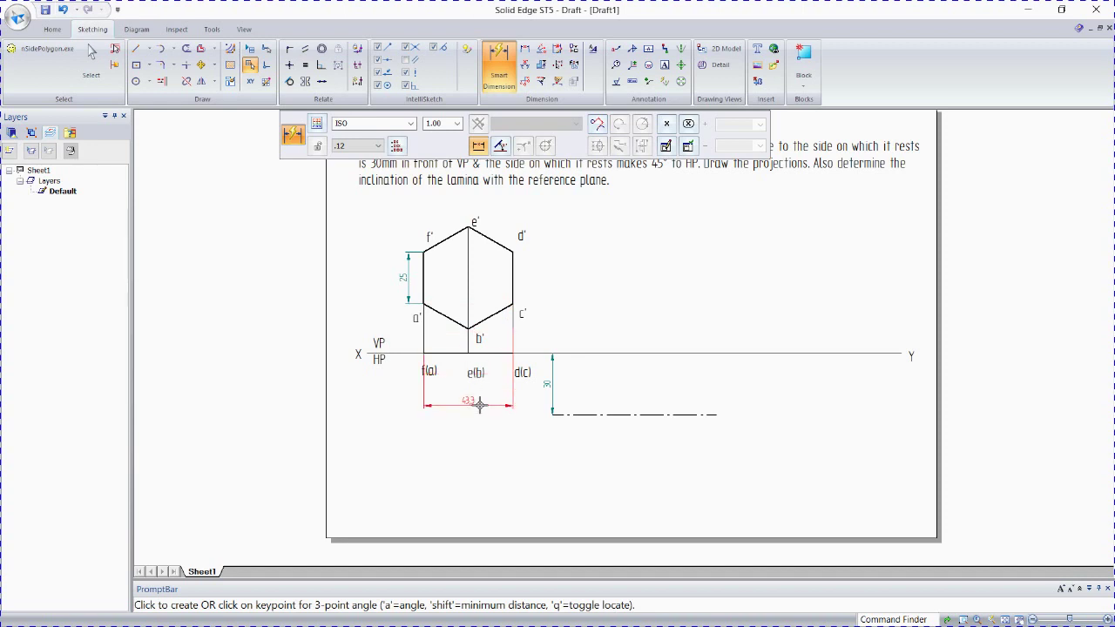
{"action": "left_click", "coordinate": [479, 405]}
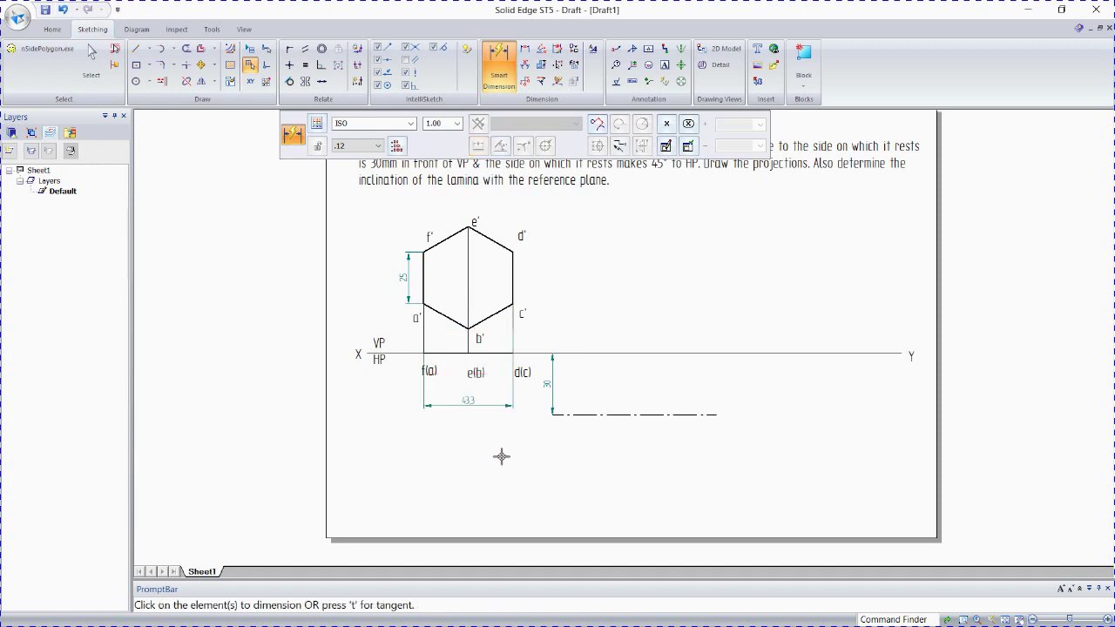
Step: Draw a 43.30 mm radius arc by center point, centred on the reference line beyond the 30 mm dimension and crossing the dash-dot line
{"action": "left_click", "coordinate": [173, 49]}
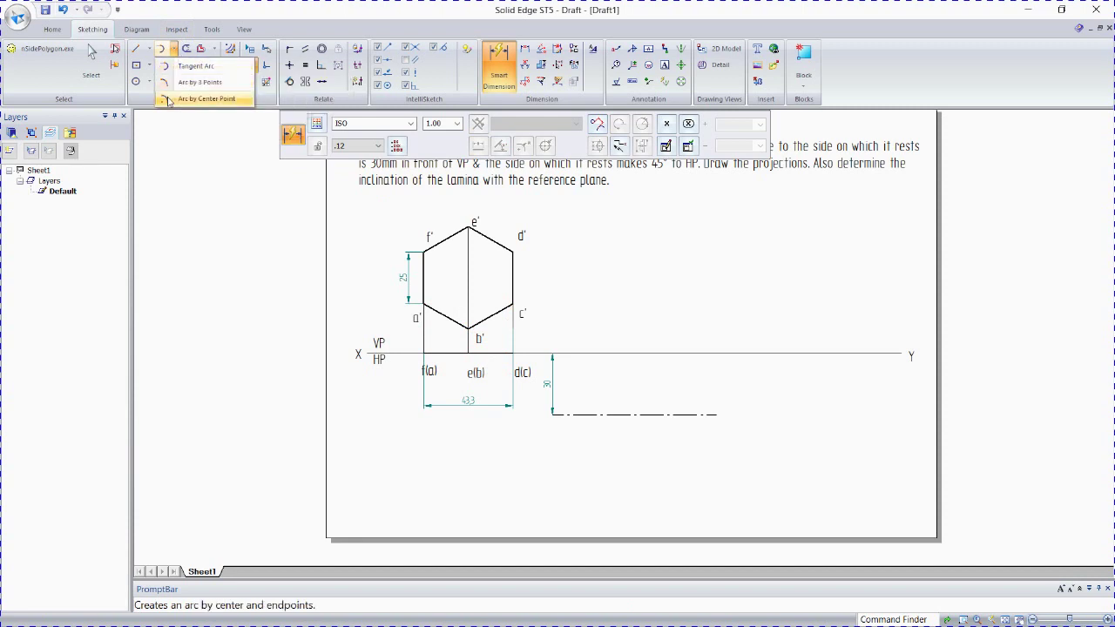
{"action": "left_click", "coordinate": [185, 99]}
{"action": "left_click", "coordinate": [583, 352]}
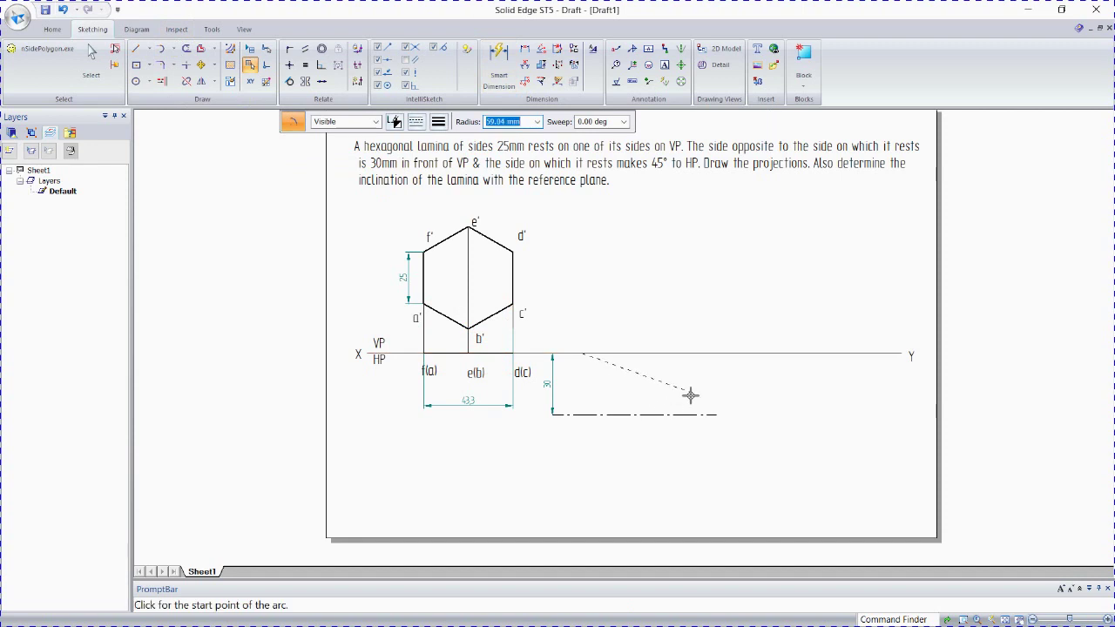
{"action": "type", "text": "43.3"}
{"action": "left_click", "coordinate": [690, 396]}
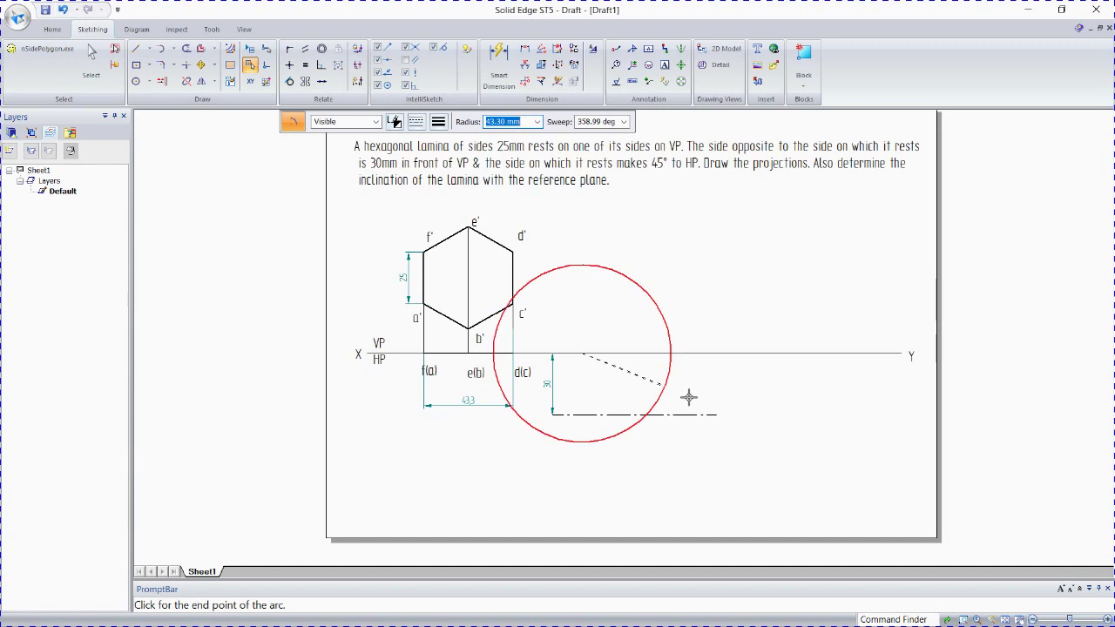
{"action": "left_click", "coordinate": [662, 471]}
{"action": "key", "text": "Escape"}
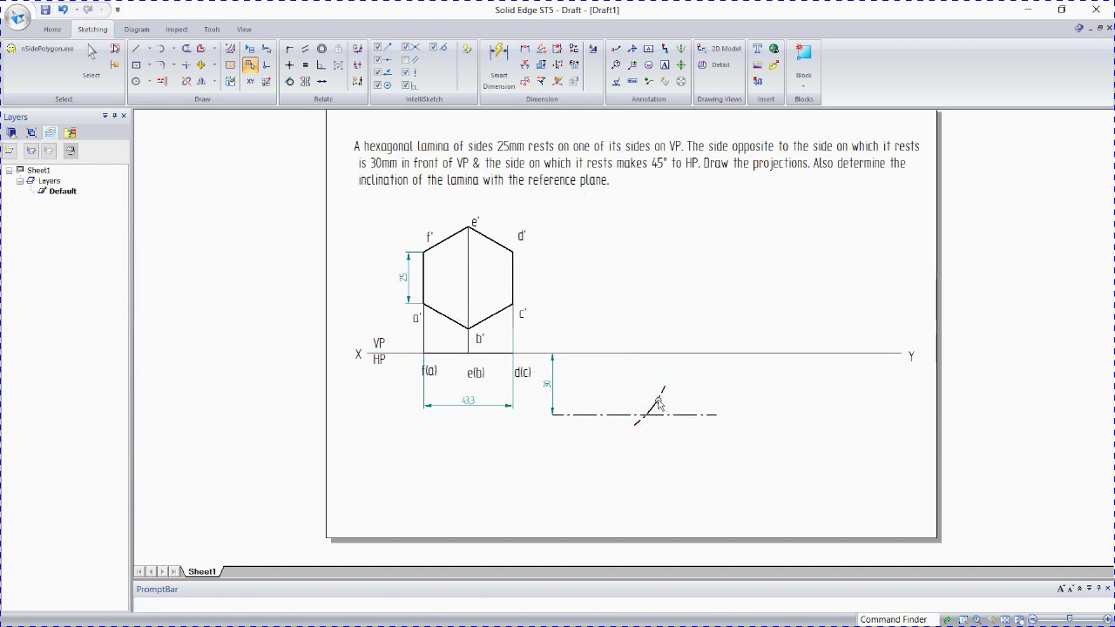
Step: Change the arc to a continuous line 0.13 mm wide
{"action": "left_click", "coordinate": [657, 402]}
{"action": "left_click", "coordinate": [420, 123]}
{"action": "left_click", "coordinate": [433, 144]}
{"action": "left_click", "coordinate": [438, 124]}
{"action": "left_click", "coordinate": [442, 136]}
{"action": "left_click", "coordinate": [318, 198]}
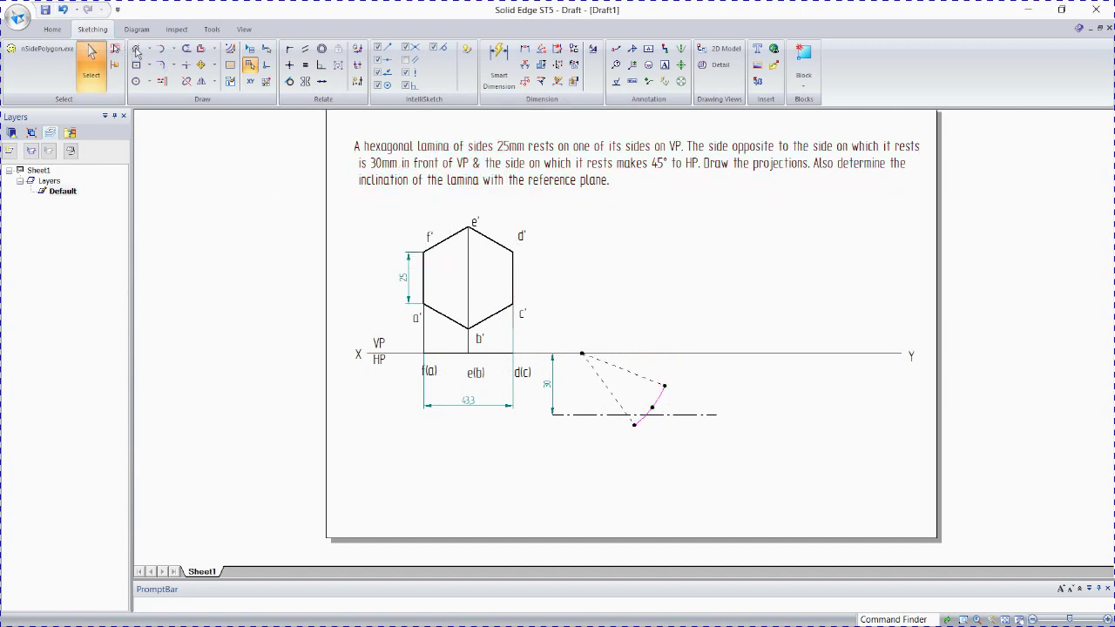
{"action": "left_click", "coordinate": [137, 50]}
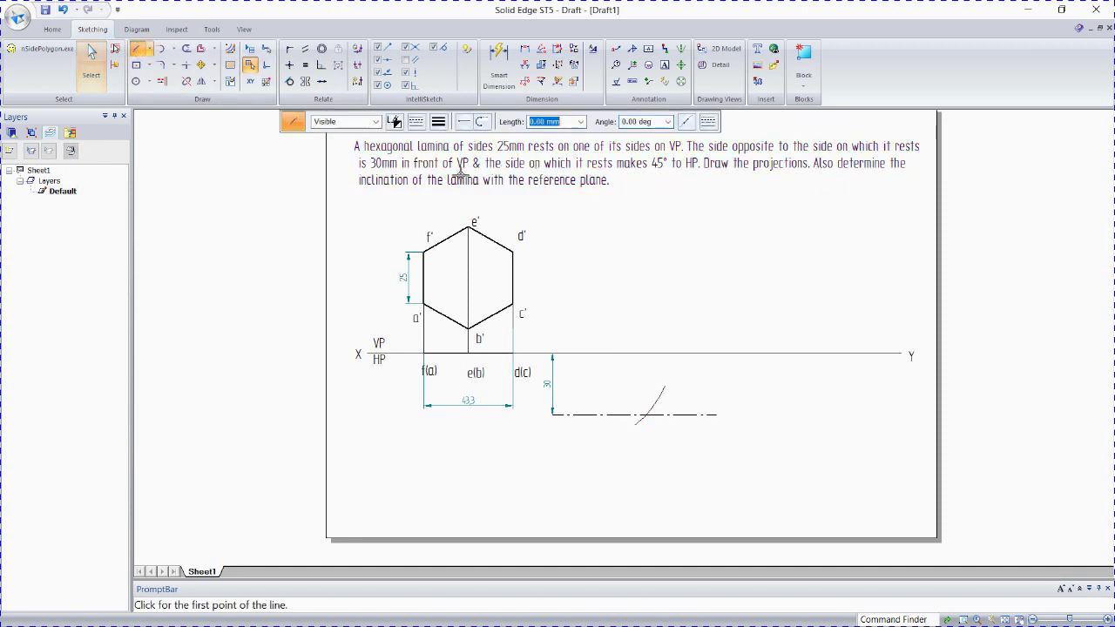
{"action": "left_click", "coordinate": [438, 122]}
{"action": "left_click", "coordinate": [444, 176]}
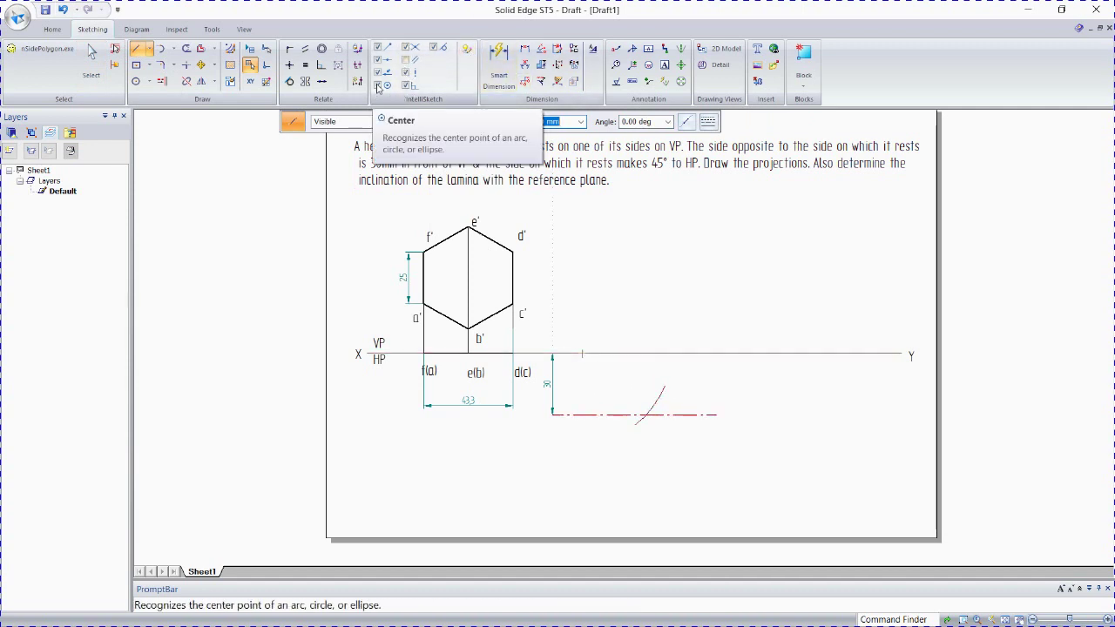
{"action": "left_click", "coordinate": [377, 85]}
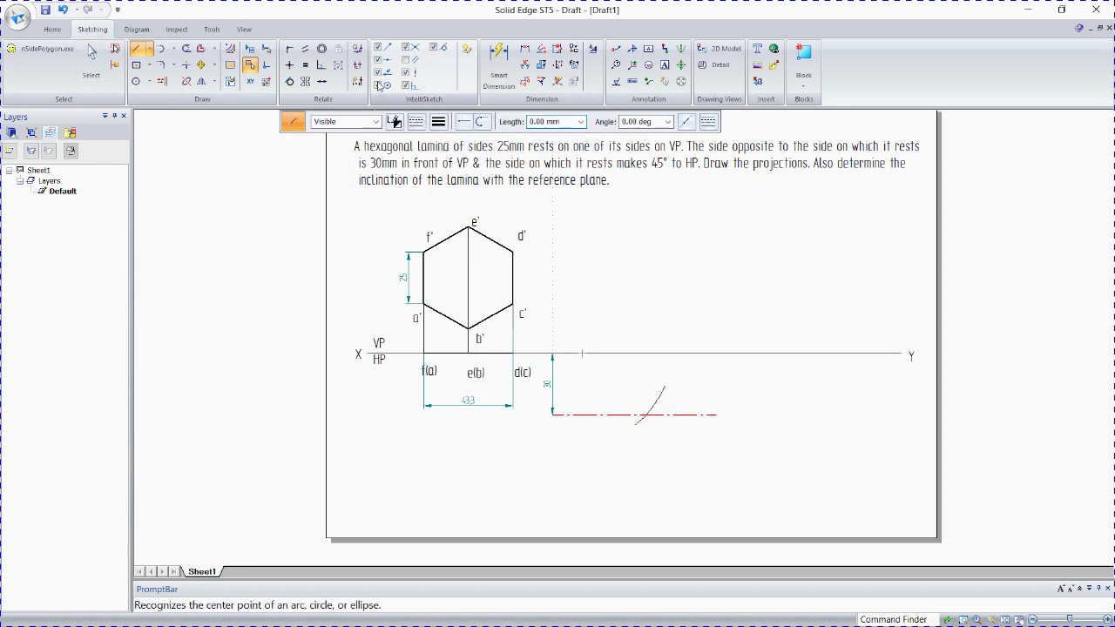
{"action": "key", "text": "Escape"}
{"action": "key", "text": "l"}
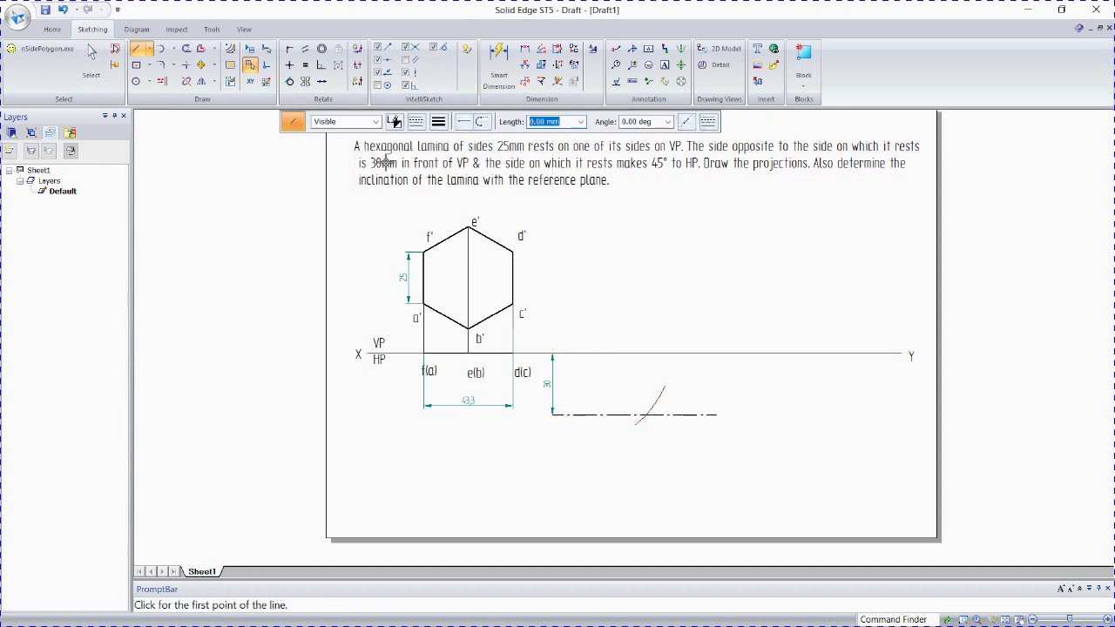
{"action": "left_click", "coordinate": [377, 86]}
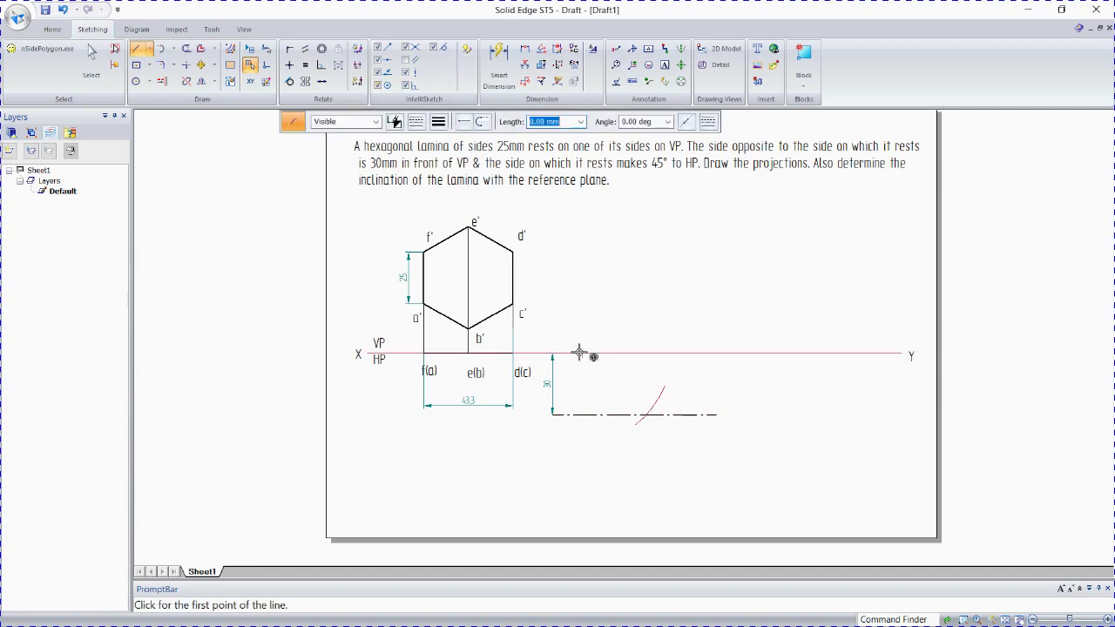
{"action": "left_click", "coordinate": [581, 353]}
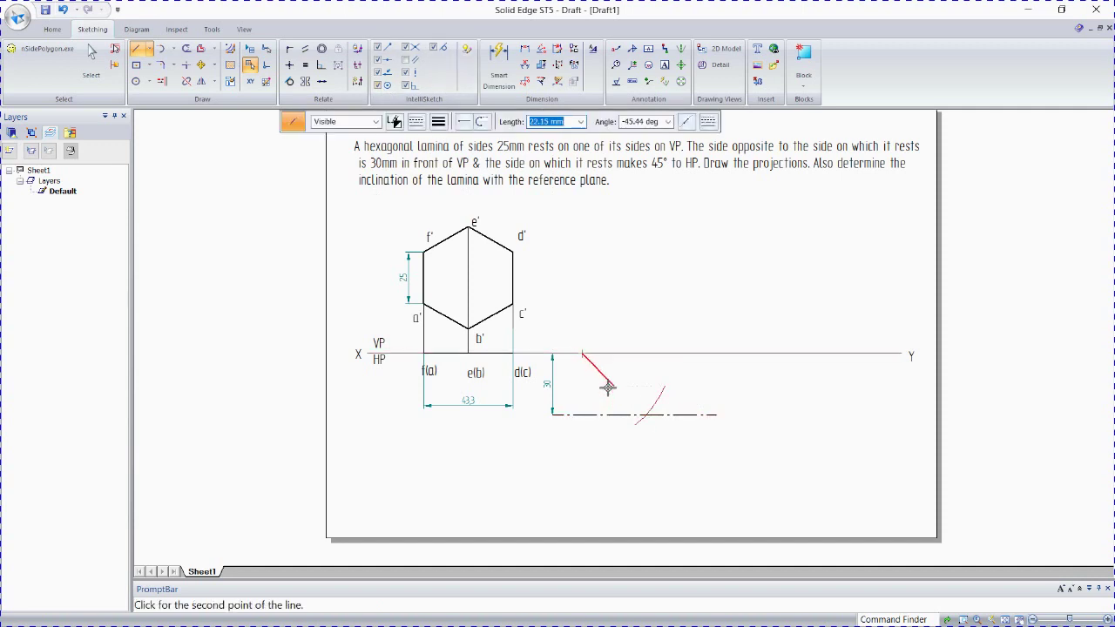
{"action": "key", "text": "Escape"}
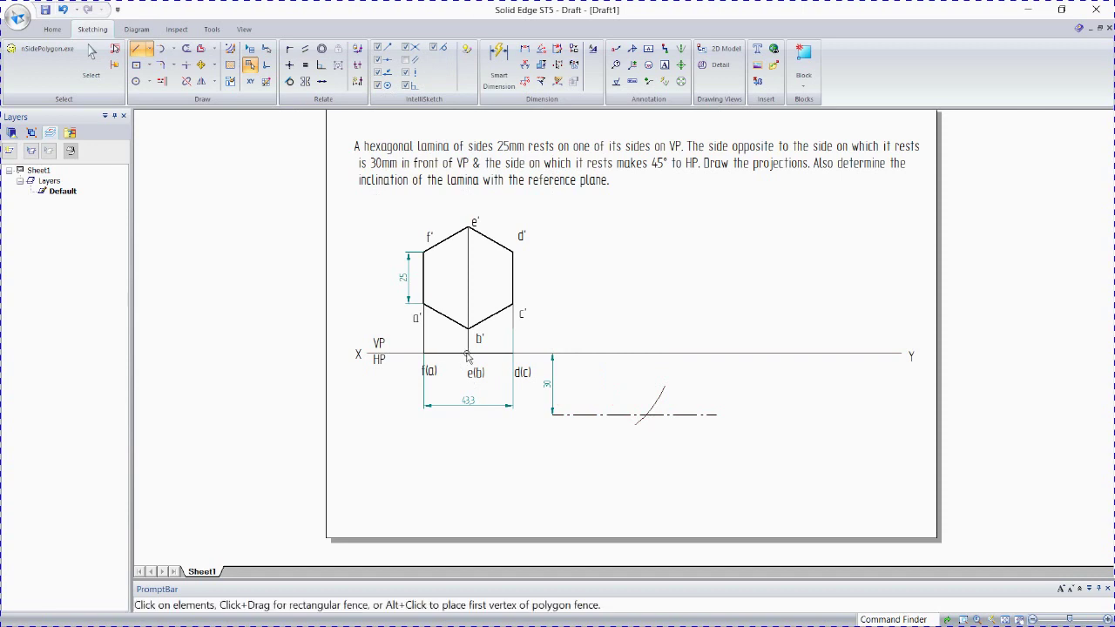
Step: Copy the top view line from its f(a) end to the arc's centre on the reference line
{"action": "left_click", "coordinate": [493, 354]}
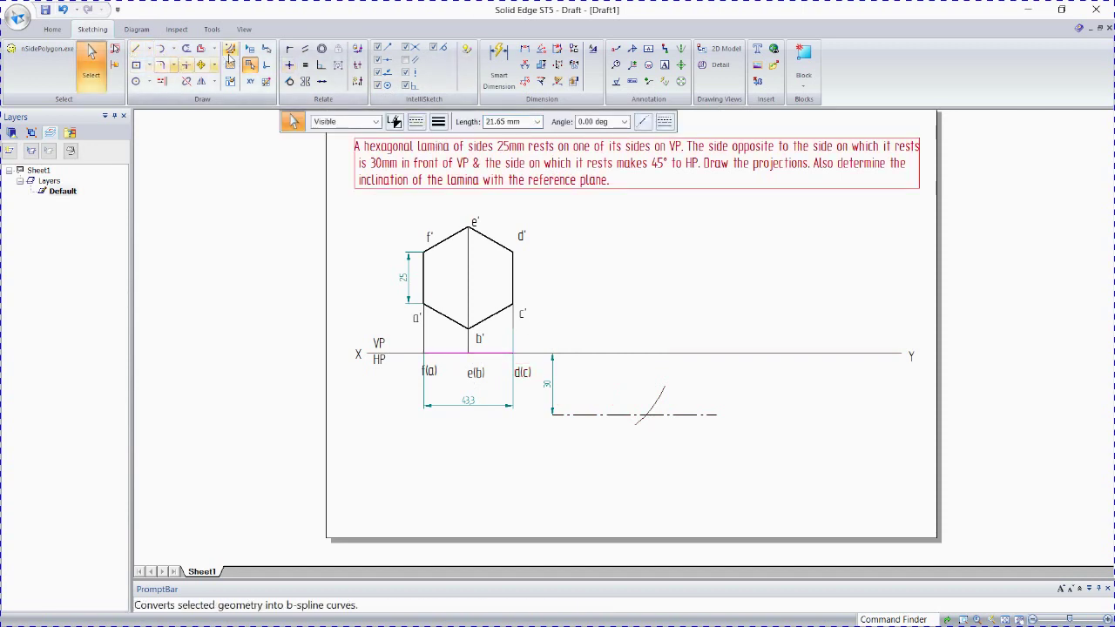
{"action": "left_click", "coordinate": [201, 64]}
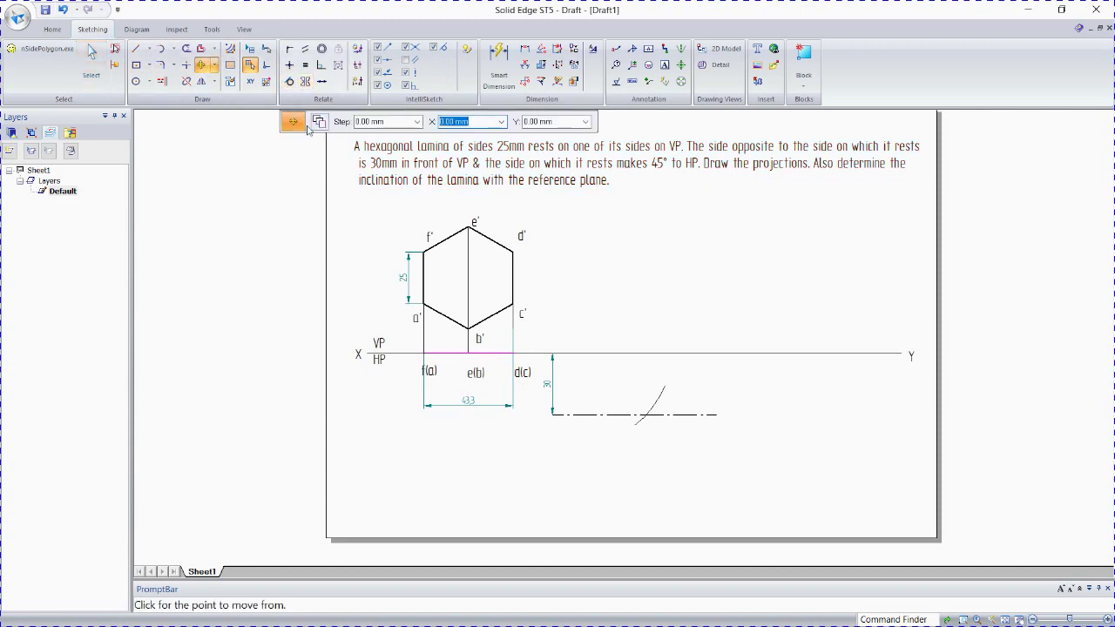
{"action": "left_click", "coordinate": [318, 123]}
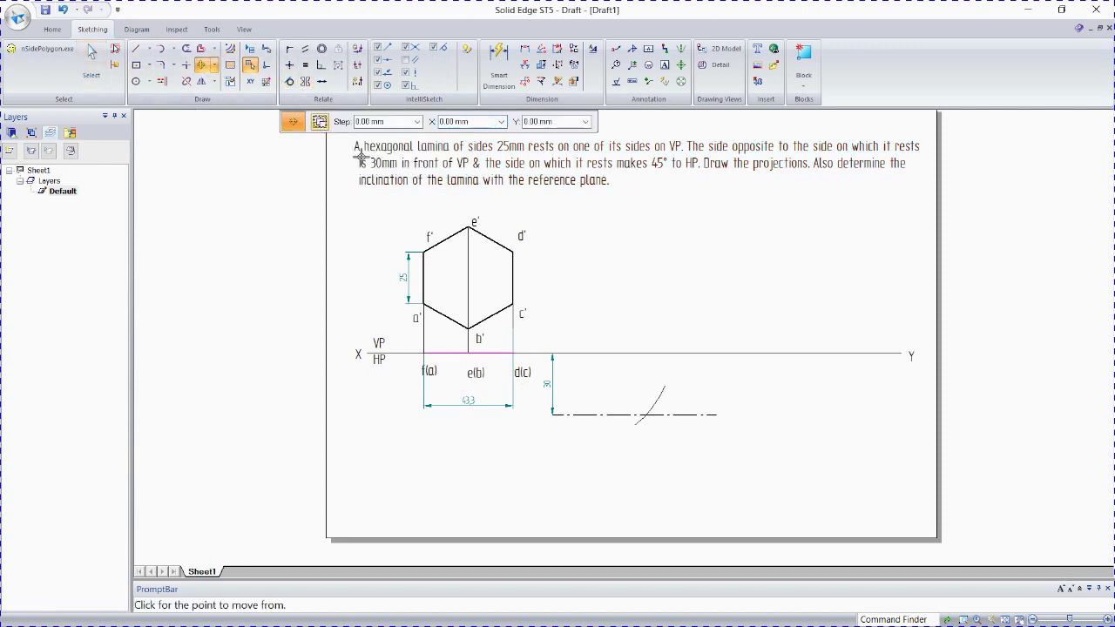
{"action": "left_click", "coordinate": [423, 351]}
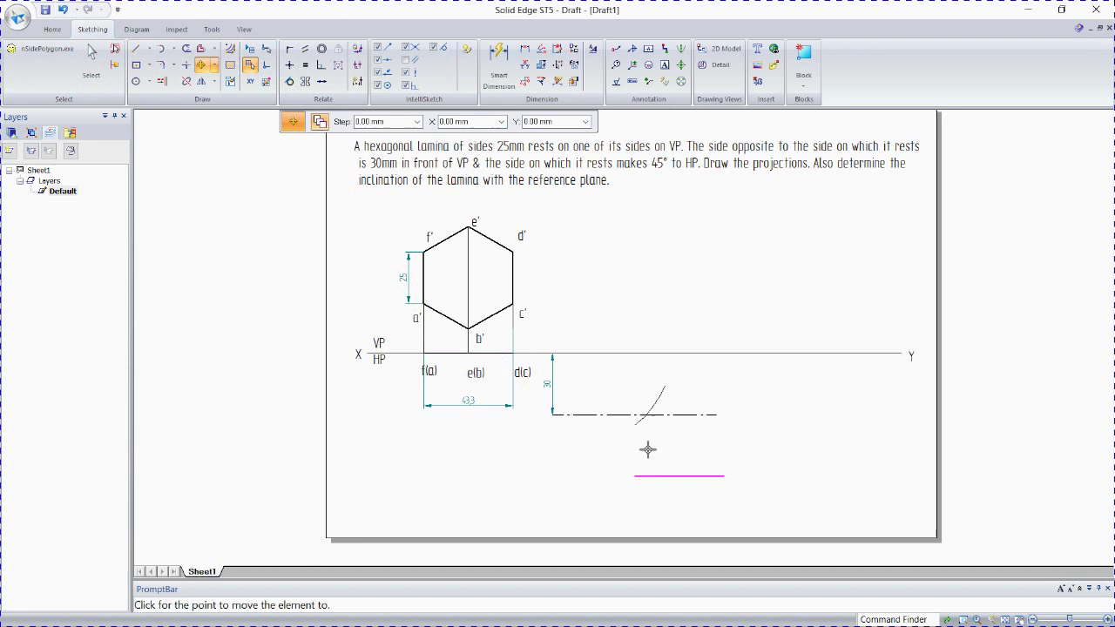
{"action": "left_click", "coordinate": [584, 353]}
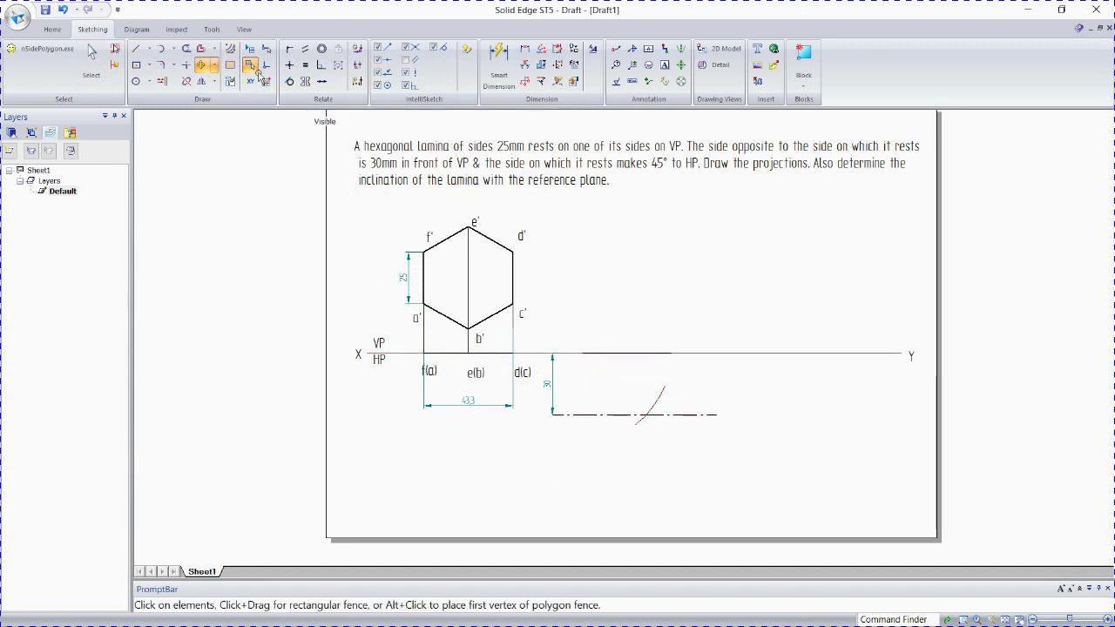
Step: Rotate a copy of the copied line about the arc's centre to the arc's intersection with the dash-dot line, and delete the horizontal copy
{"action": "left_click", "coordinate": [214, 66]}
{"action": "left_click", "coordinate": [216, 103]}
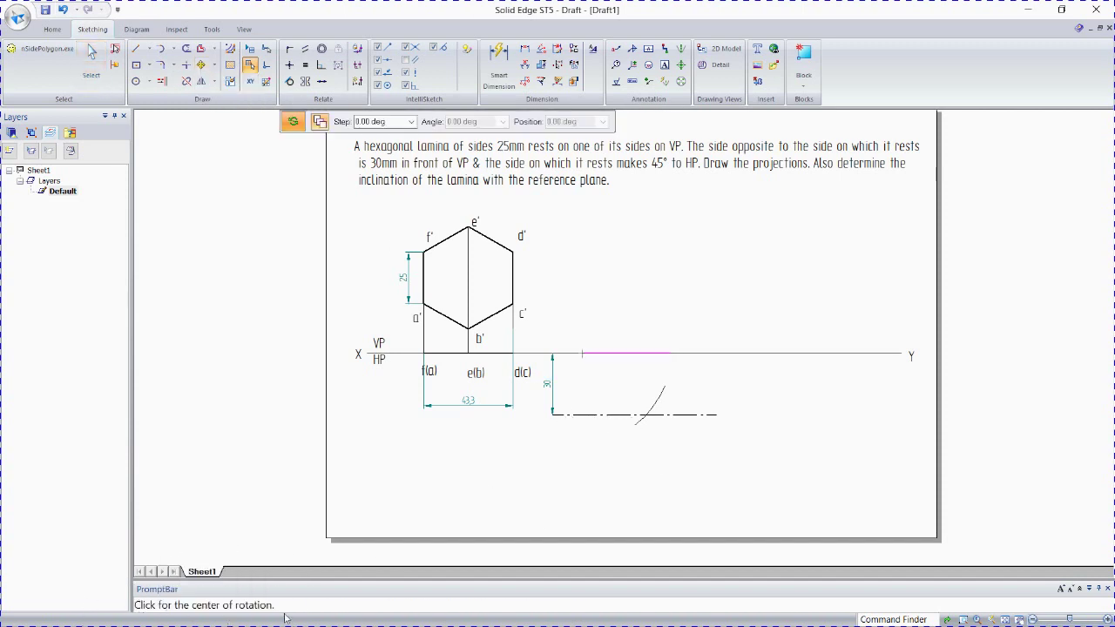
{"action": "left_click", "coordinate": [583, 353]}
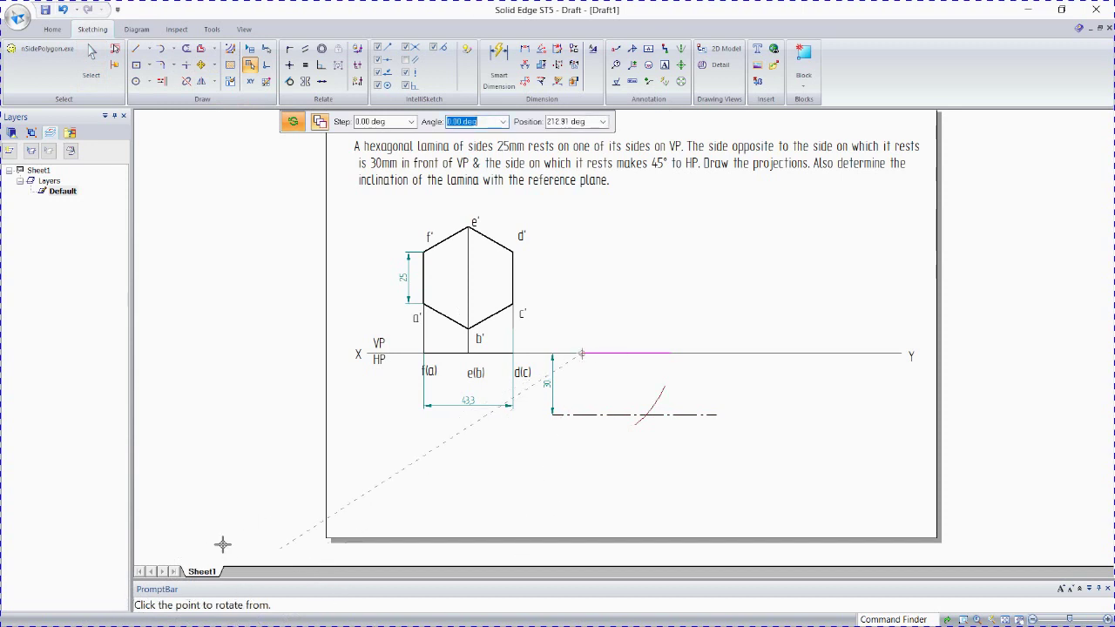
{"action": "left_click", "coordinate": [672, 352]}
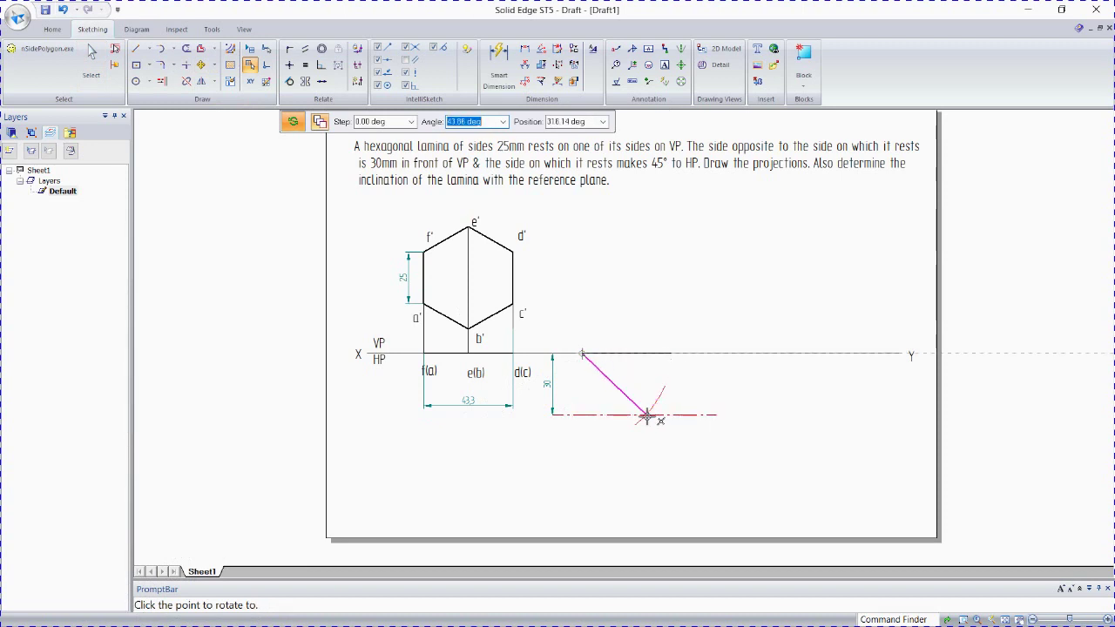
{"action": "left_click", "coordinate": [405, 58]}
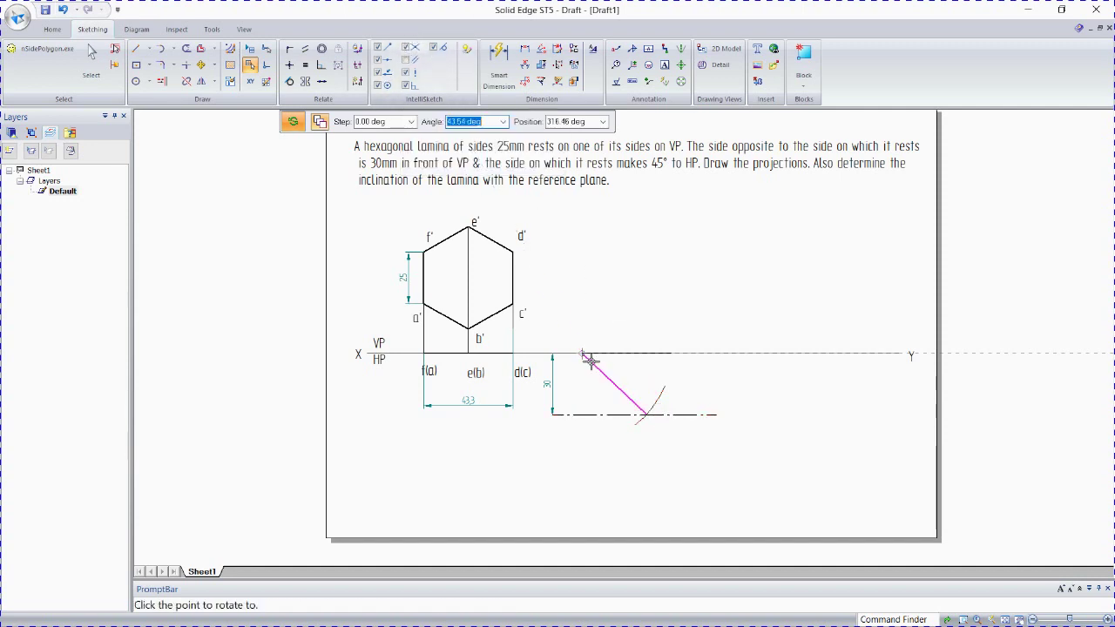
{"action": "left_click", "coordinate": [644, 415]}
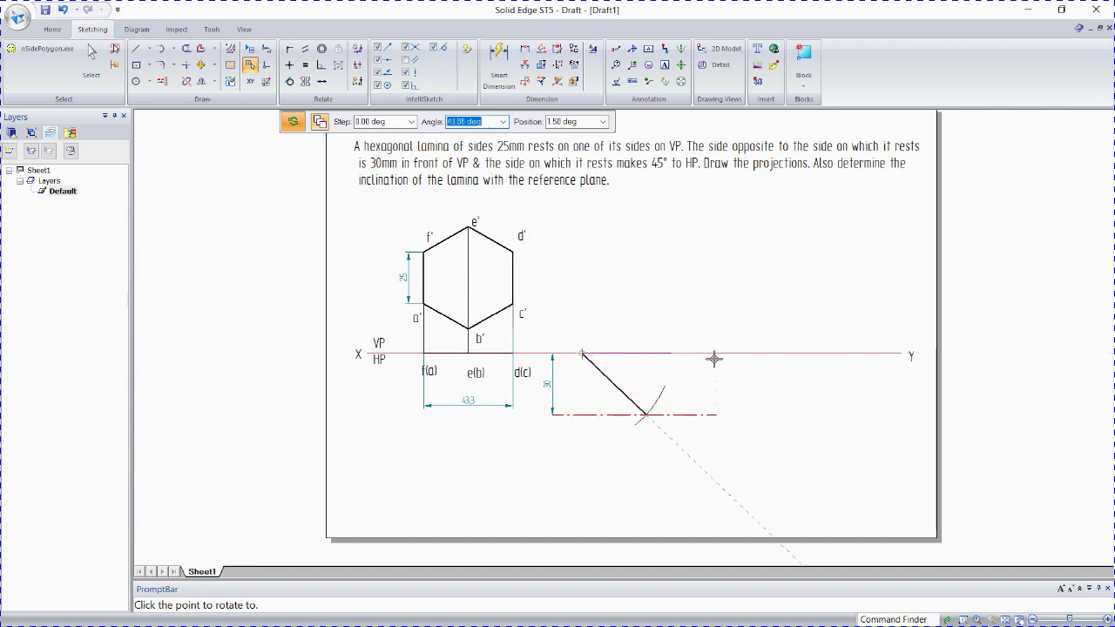
{"action": "key", "text": "Escape"}
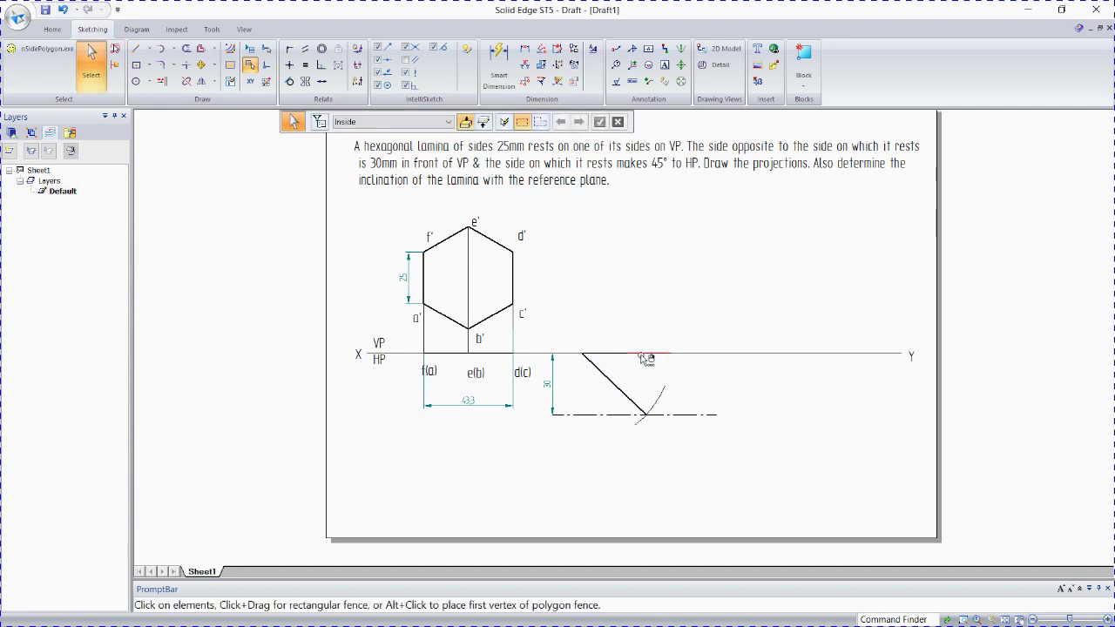
{"action": "left_click", "coordinate": [653, 352]}
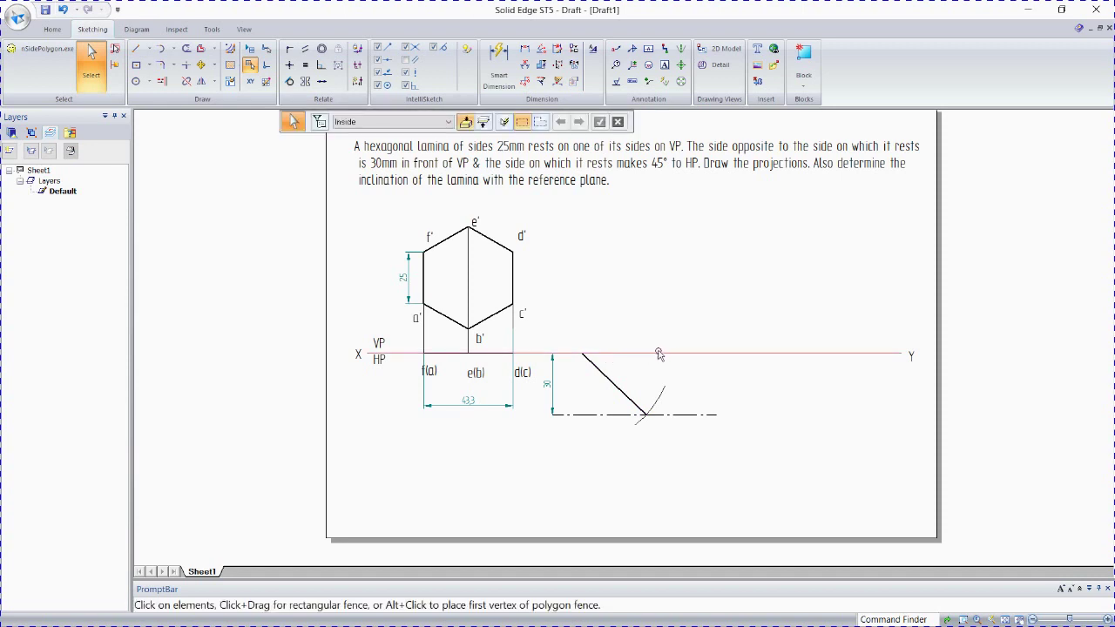
Step: Draw a horizontal dash-dot projector about 126 mm long and 0.13 mm wide from a' through c' towards Y
{"action": "left_click", "coordinate": [136, 49]}
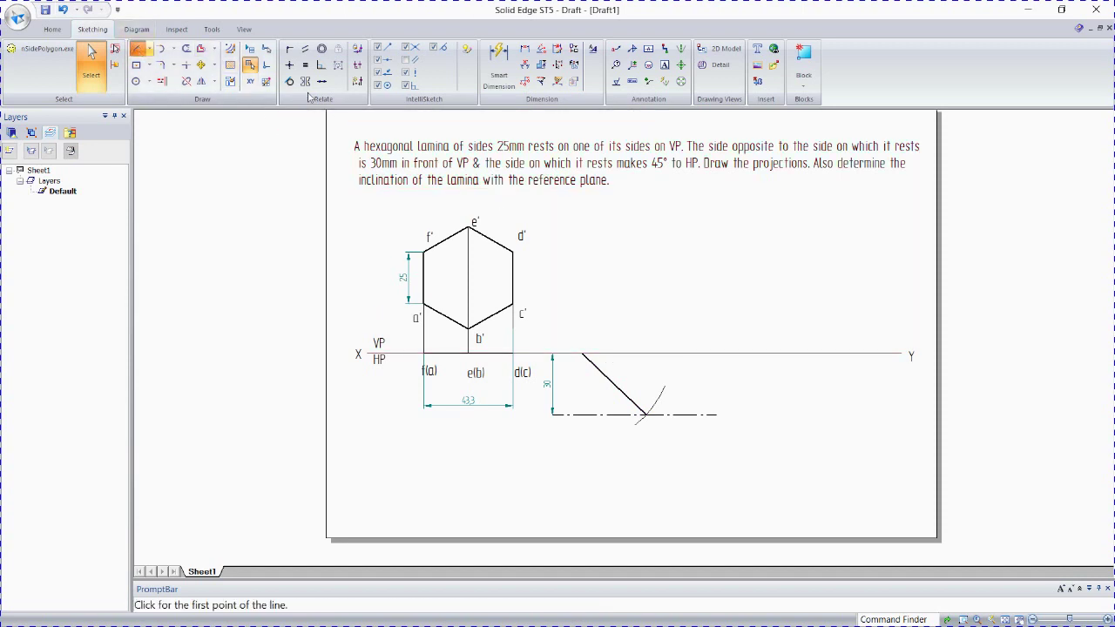
{"action": "left_click", "coordinate": [438, 123]}
{"action": "left_click", "coordinate": [446, 136]}
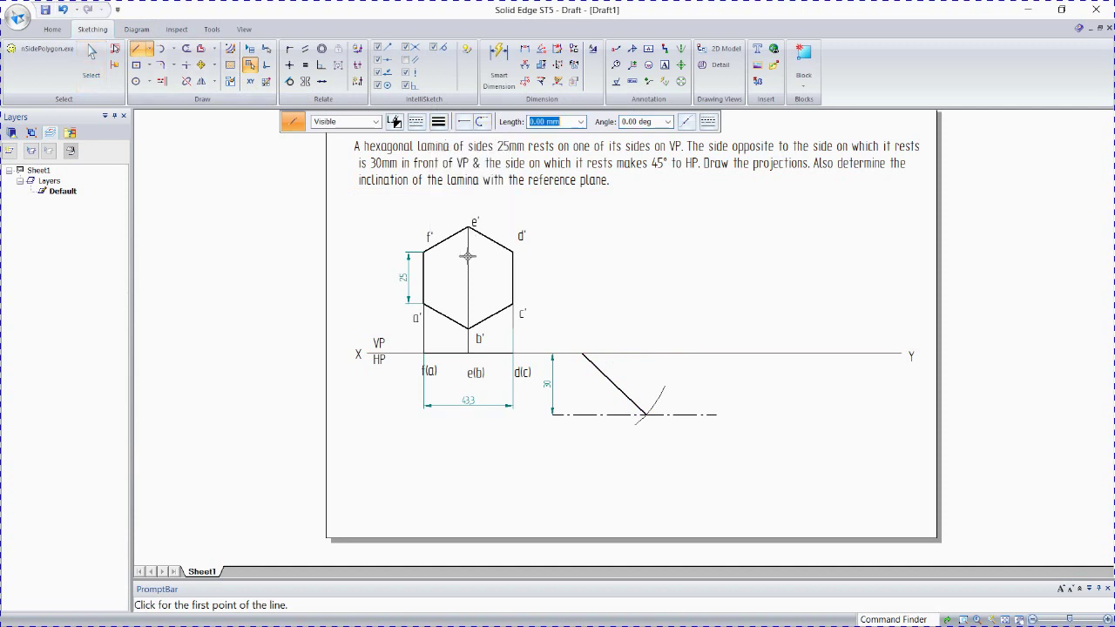
{"action": "left_click", "coordinate": [423, 303]}
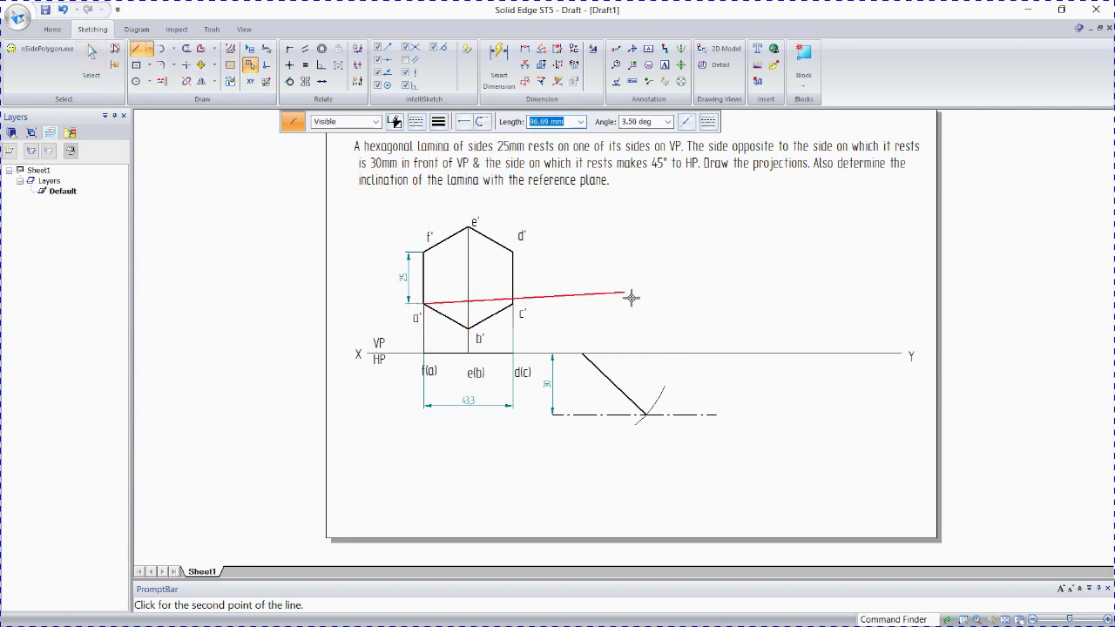
{"action": "left_click", "coordinate": [683, 304]}
{"action": "left_click", "coordinate": [416, 122]}
{"action": "left_click", "coordinate": [445, 157]}
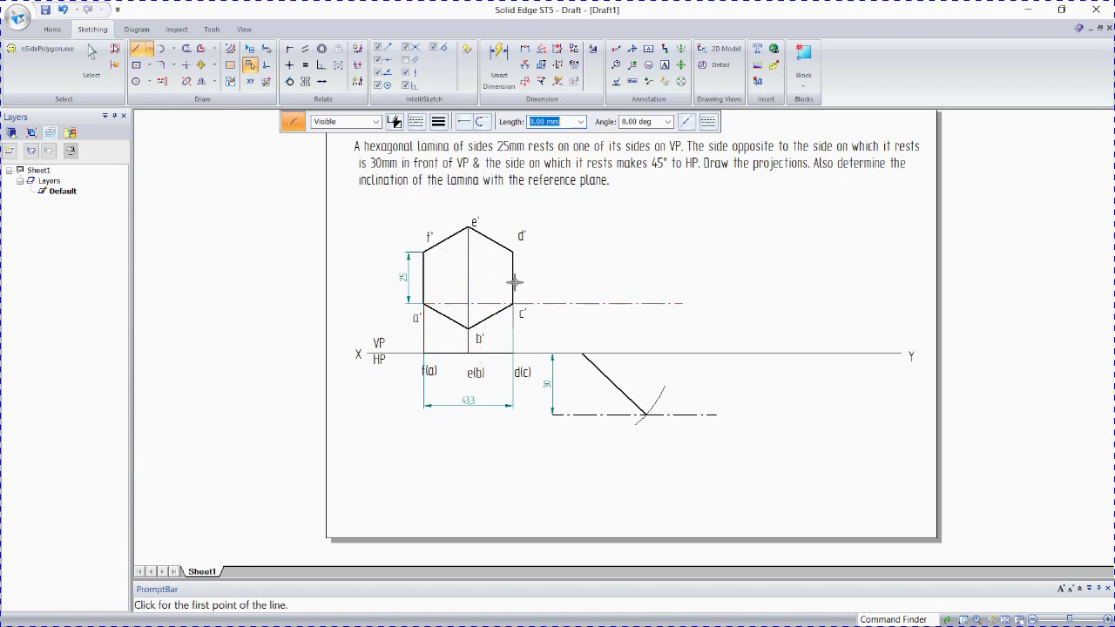
Step: Draw horizontal projectors from b', from f' through d', and from e' towards Y, ending near the a'c' projector's end
{"action": "left_click", "coordinate": [469, 328]}
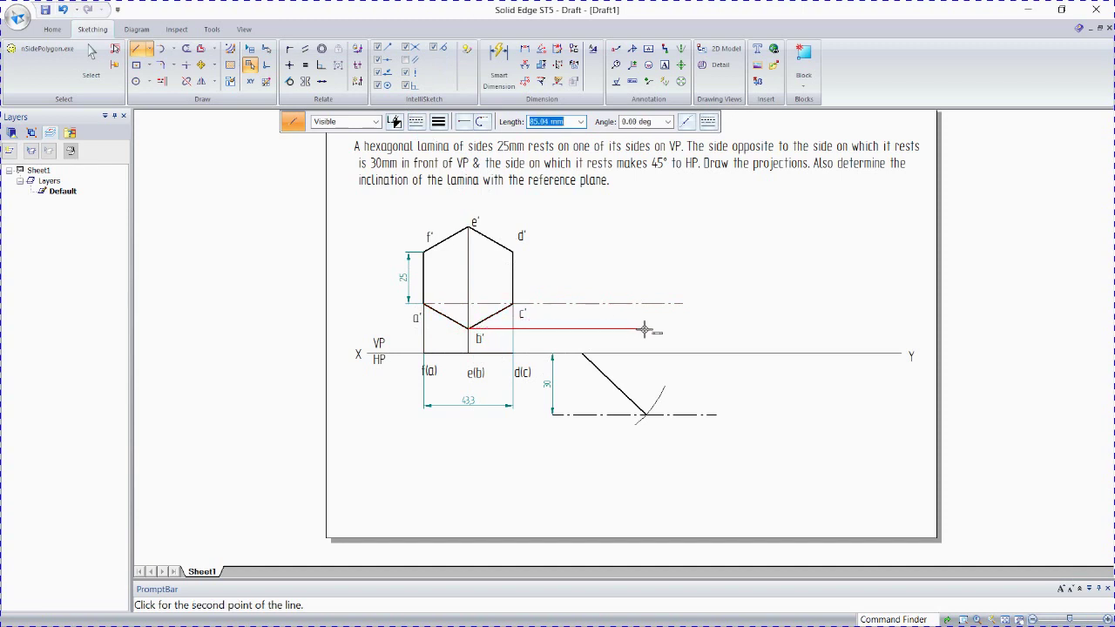
{"action": "left_click", "coordinate": [683, 328]}
{"action": "left_click", "coordinate": [427, 252]}
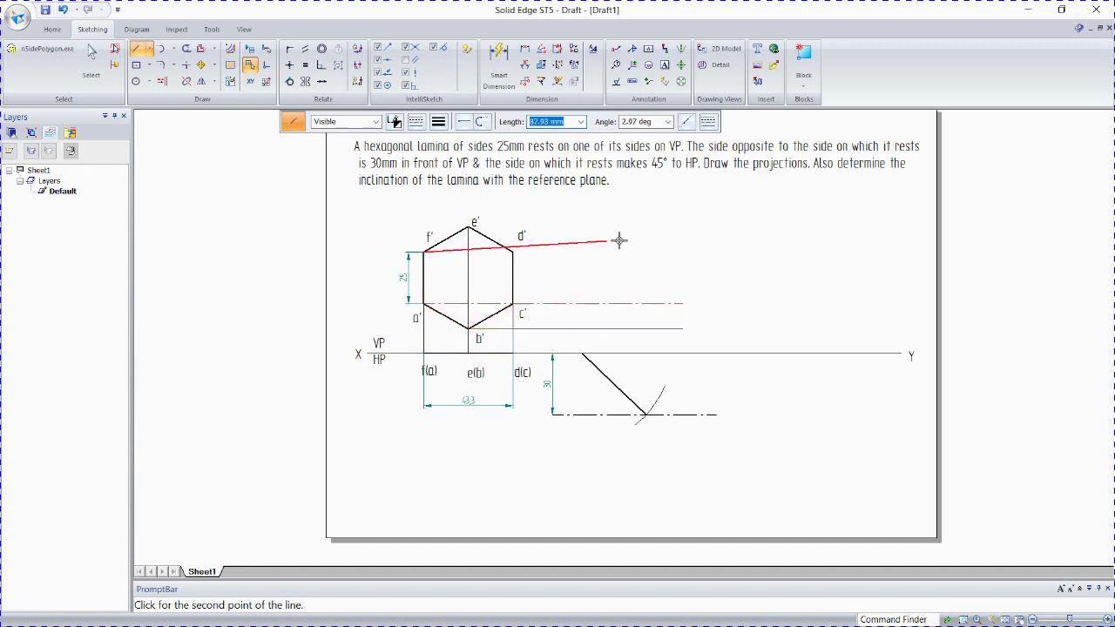
{"action": "left_click", "coordinate": [669, 252]}
{"action": "left_click", "coordinate": [470, 225]}
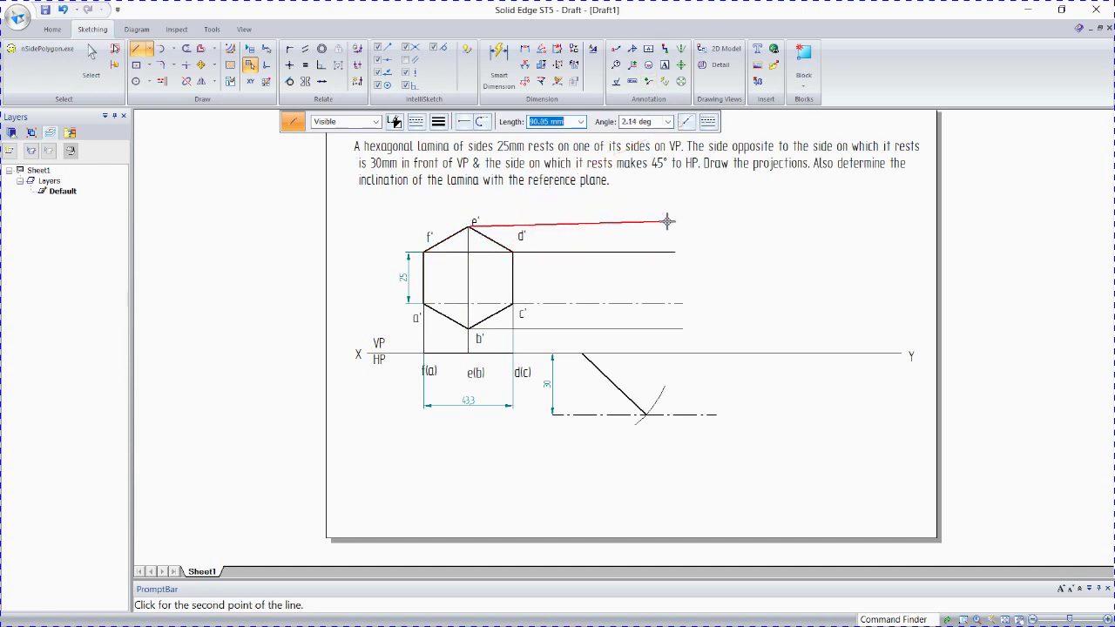
{"action": "left_click", "coordinate": [677, 225]}
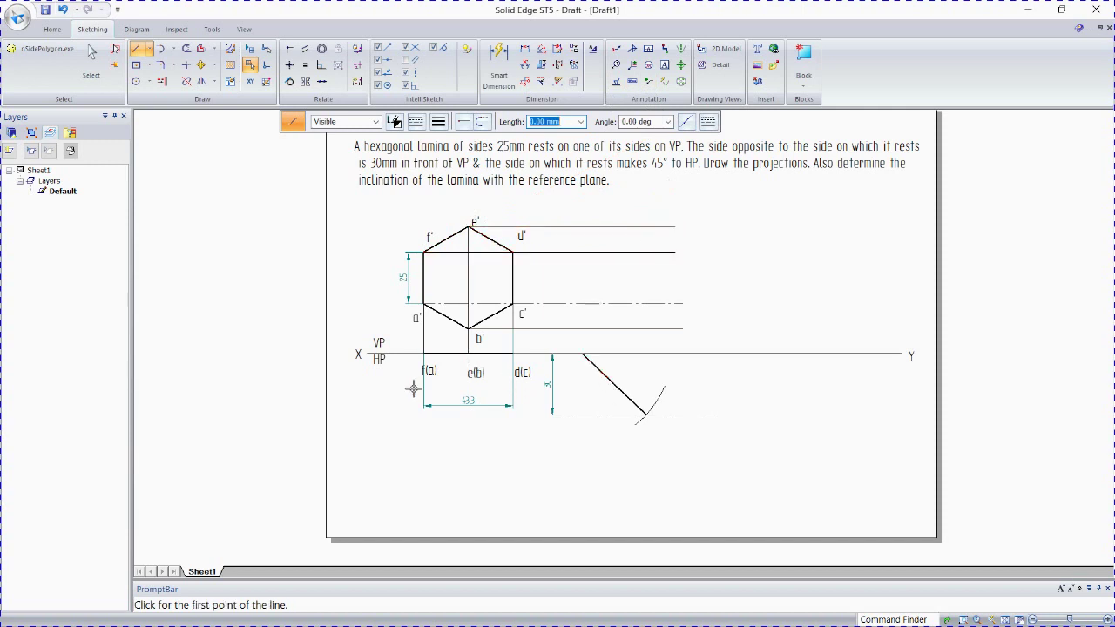
{"action": "key", "text": "Escape"}
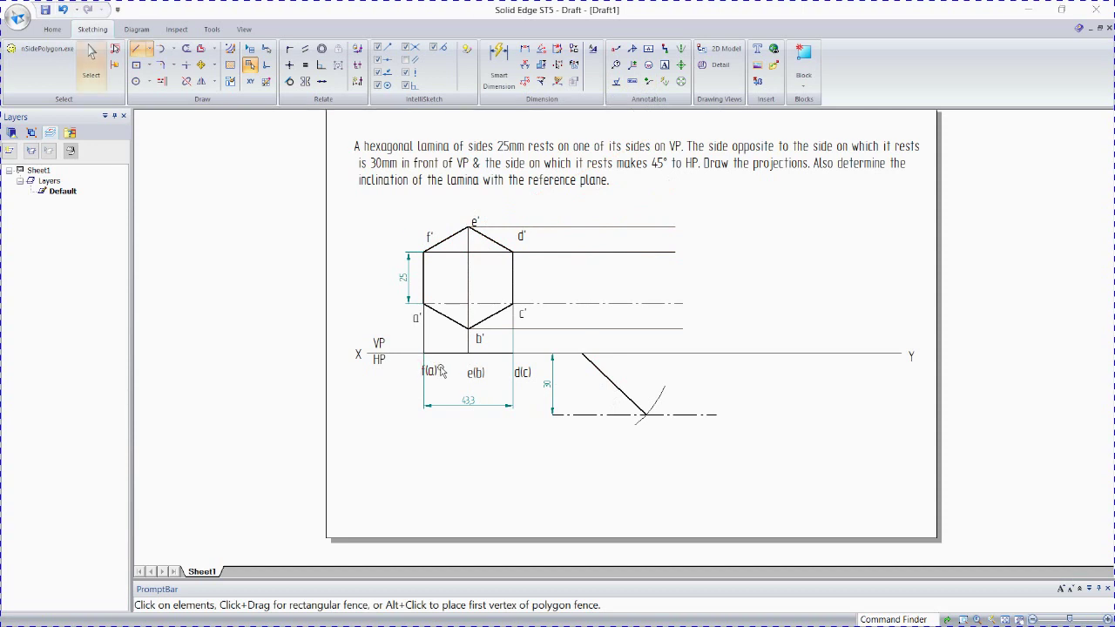
Step: Copy the top view labels f(a), e(b) and d(c) to the start, middle and end of the inclined line
{"action": "left_click", "coordinate": [438, 369]}
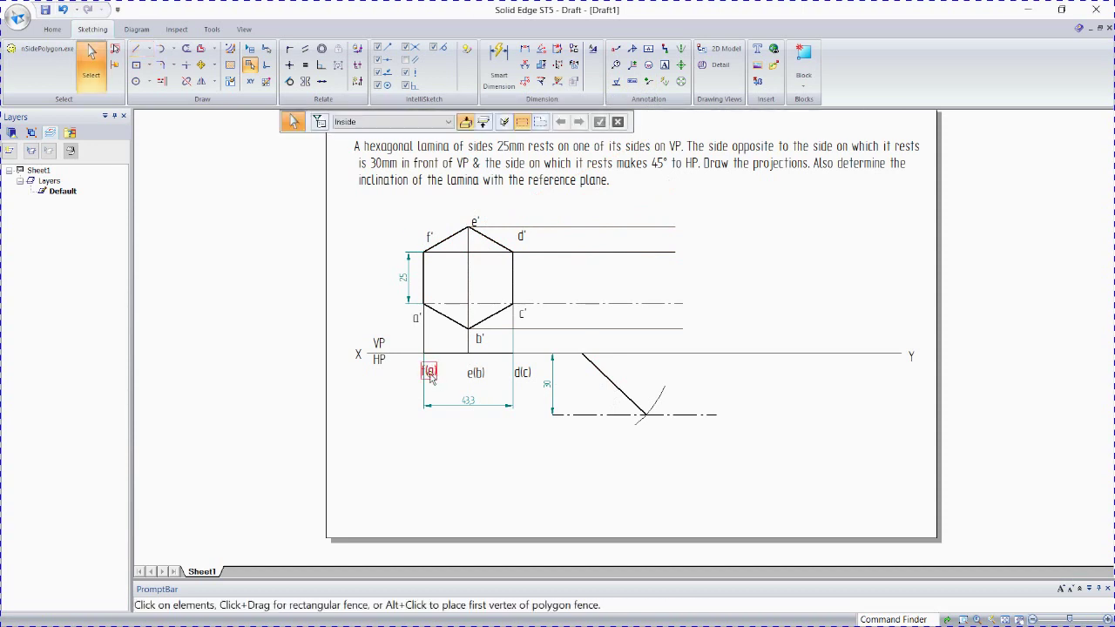
{"action": "key", "text": "Escape"}
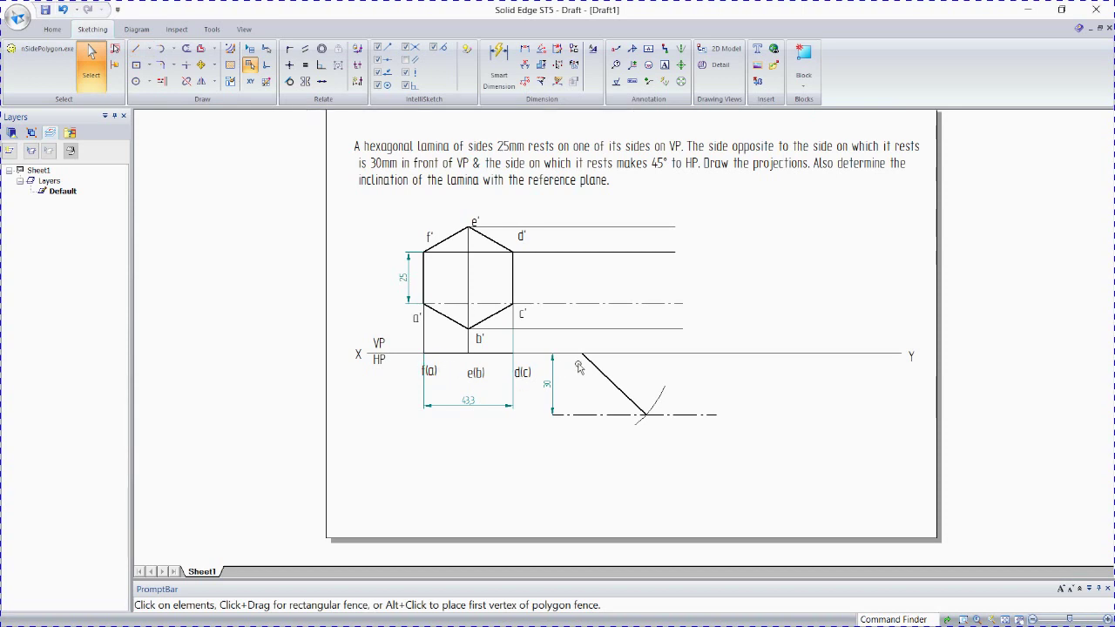
{"action": "left_click", "coordinate": [437, 372]}
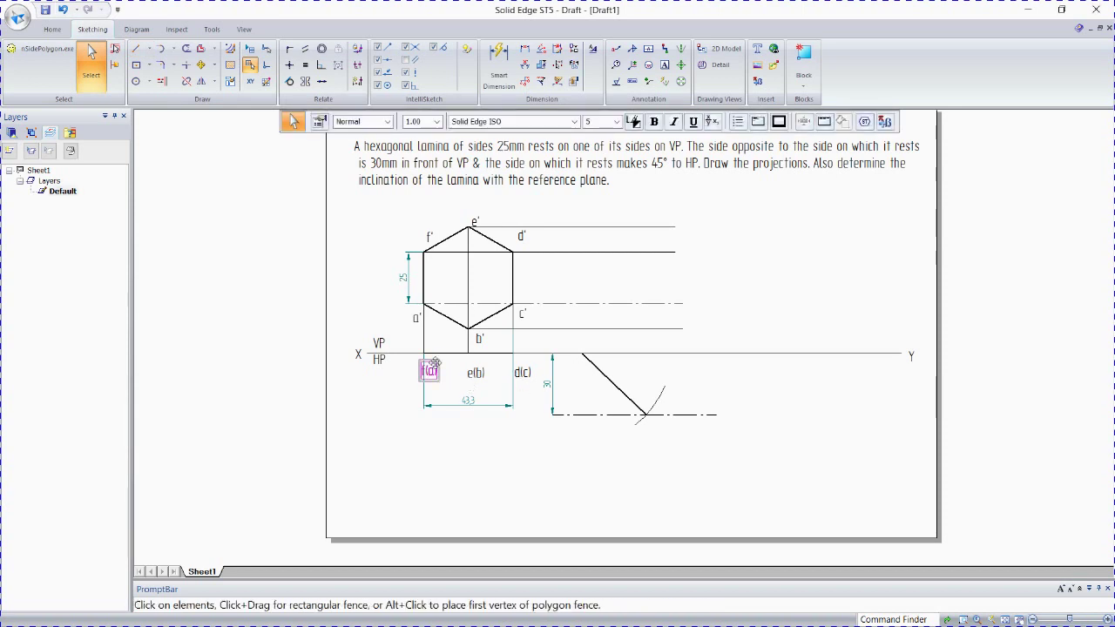
{"action": "left_click_drag", "start_coordinate": [430, 371], "coordinate": [582, 363]}
{"action": "key", "text": "Escape"}
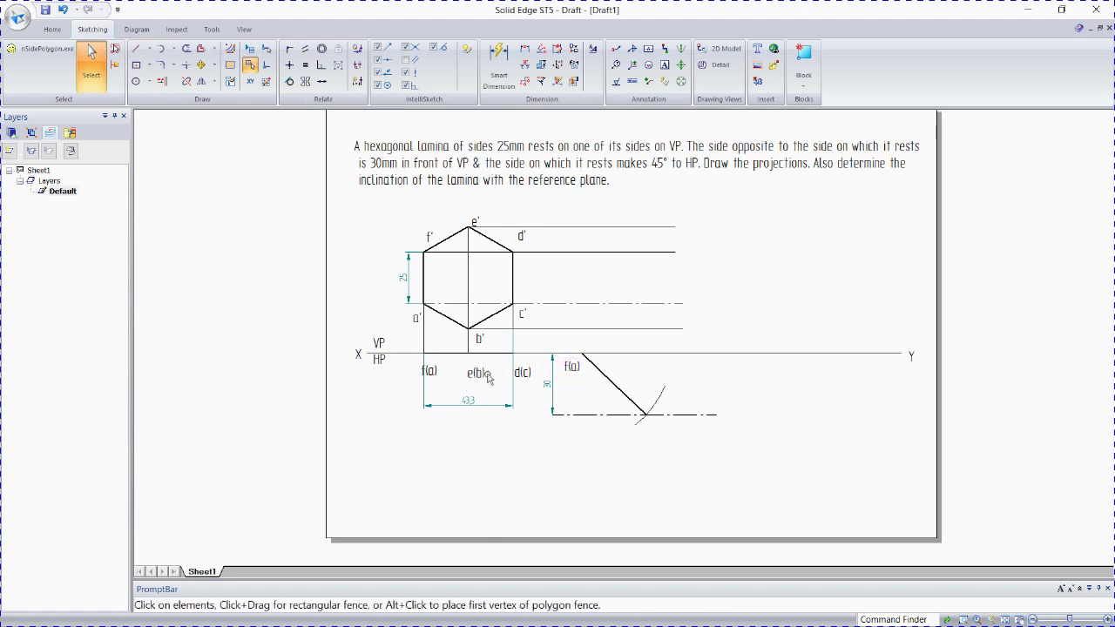
{"action": "left_click", "coordinate": [486, 374]}
{"action": "left_click_drag", "start_coordinate": [485, 375], "coordinate": [597, 385]}
{"action": "left_click", "coordinate": [523, 372]}
{"action": "left_click_drag", "start_coordinate": [527, 362], "coordinate": [655, 423]}
{"action": "left_click", "coordinate": [593, 117]}
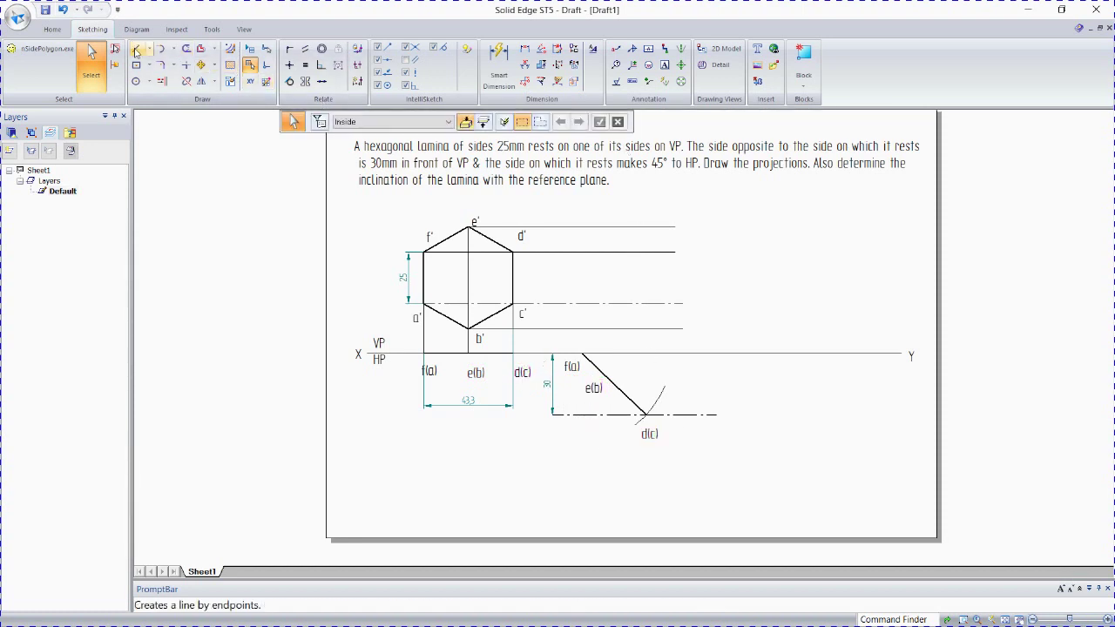
Step: Draw vertical projectors from the inclined line's f(a) end and d(c) end up to the f'd' projector, and from its midpoint to the e' projector
{"action": "left_click", "coordinate": [136, 50]}
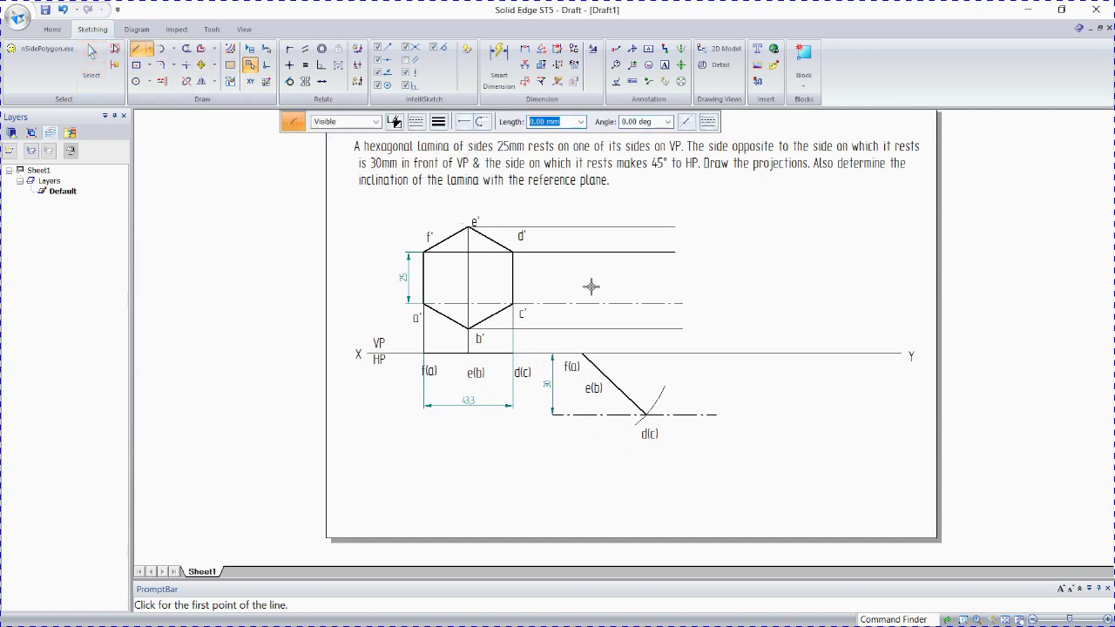
{"action": "left_click", "coordinate": [583, 356]}
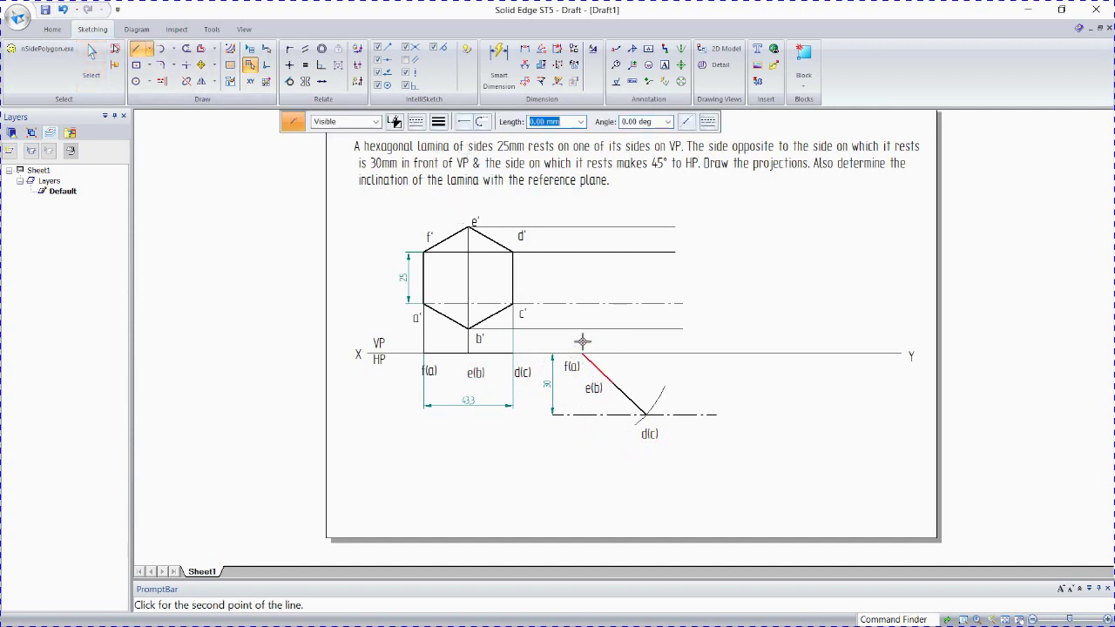
{"action": "left_click", "coordinate": [583, 252]}
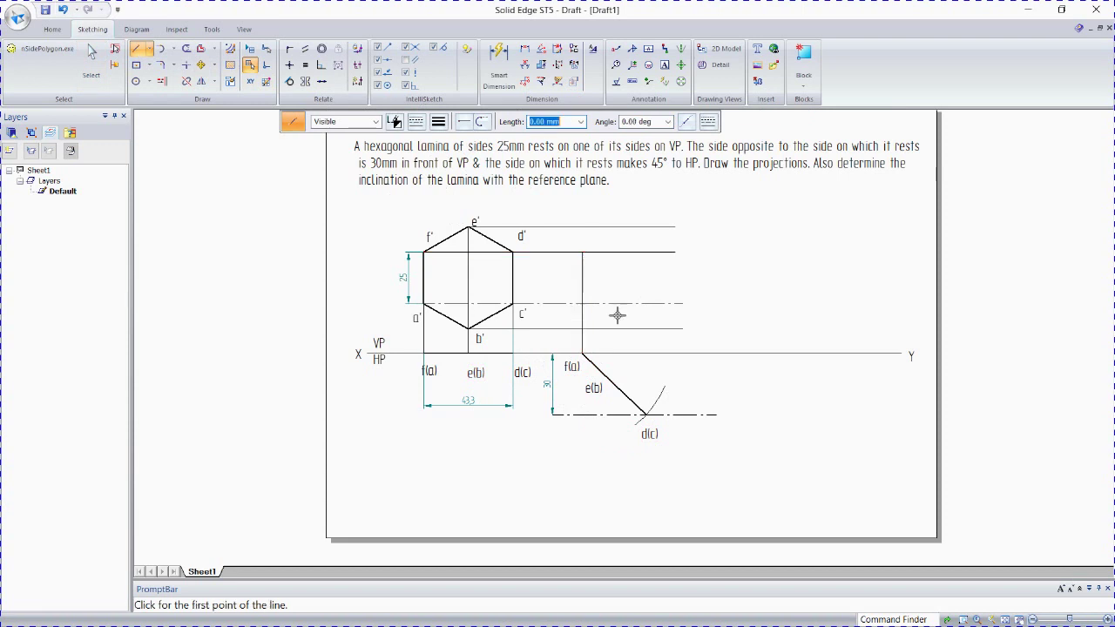
{"action": "left_click", "coordinate": [615, 384]}
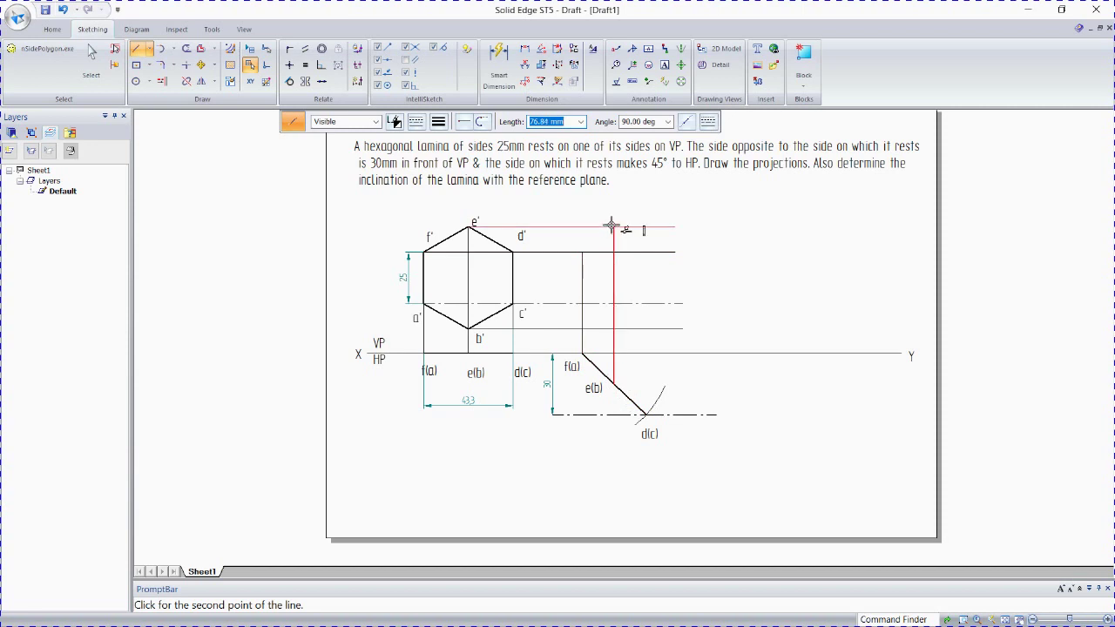
{"action": "left_click", "coordinate": [611, 225]}
{"action": "left_click", "coordinate": [646, 414]}
{"action": "left_click", "coordinate": [644, 252]}
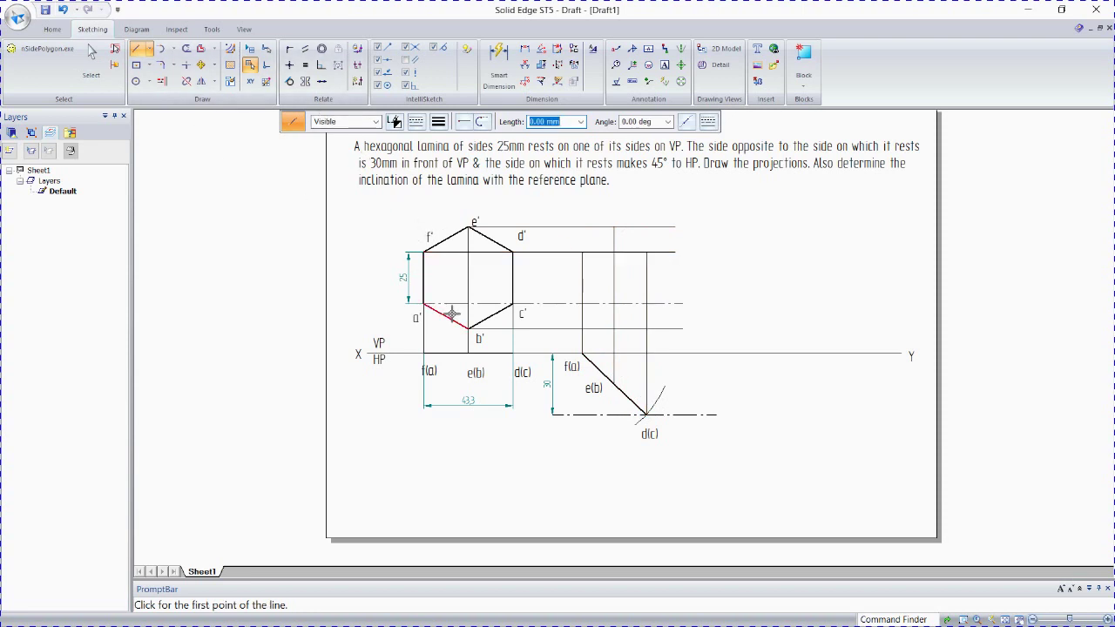
{"action": "key", "text": "Escape"}
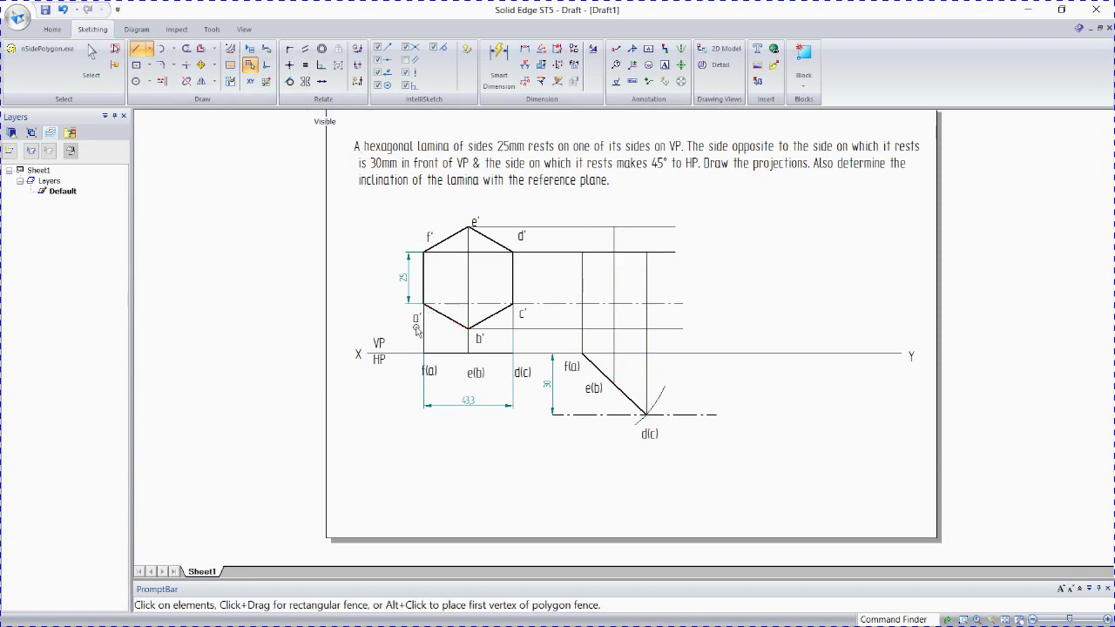
Step: Move the labels f', e' and d' closer to the upper corners of the hexagon, clear of the projectors
{"action": "left_click", "coordinate": [424, 330]}
{"action": "left_click", "coordinate": [429, 233]}
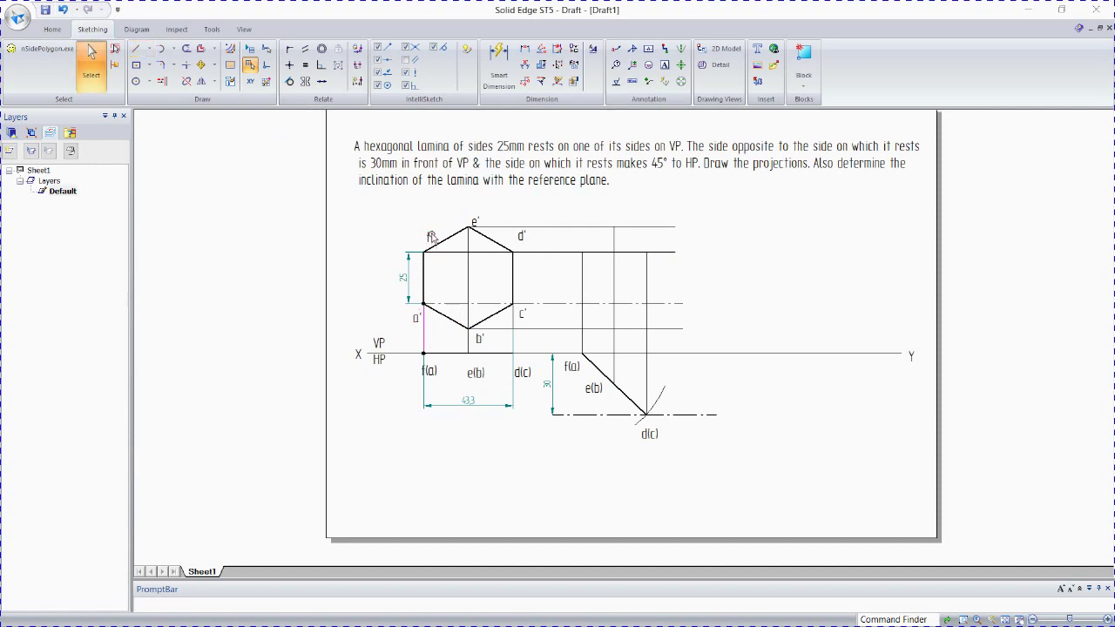
{"action": "left_click", "coordinate": [430, 233]}
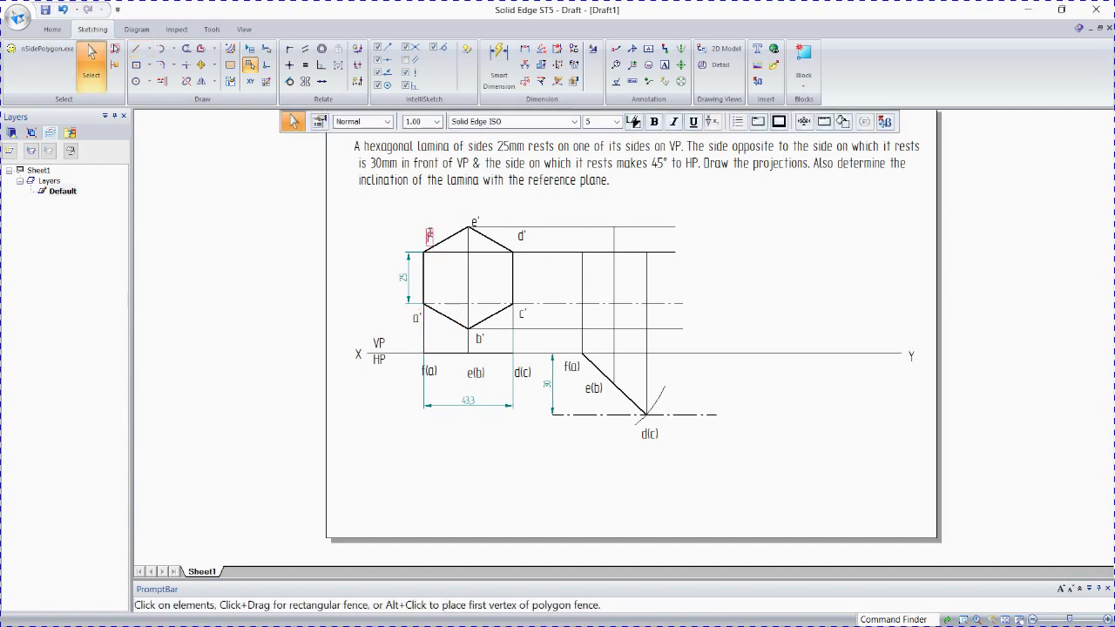
{"action": "left_click_drag", "start_coordinate": [421, 233], "coordinate": [421, 234]}
{"action": "left_click", "coordinate": [475, 219]}
{"action": "left_click_drag", "start_coordinate": [476, 211], "coordinate": [462, 206]}
{"action": "left_click", "coordinate": [515, 235]}
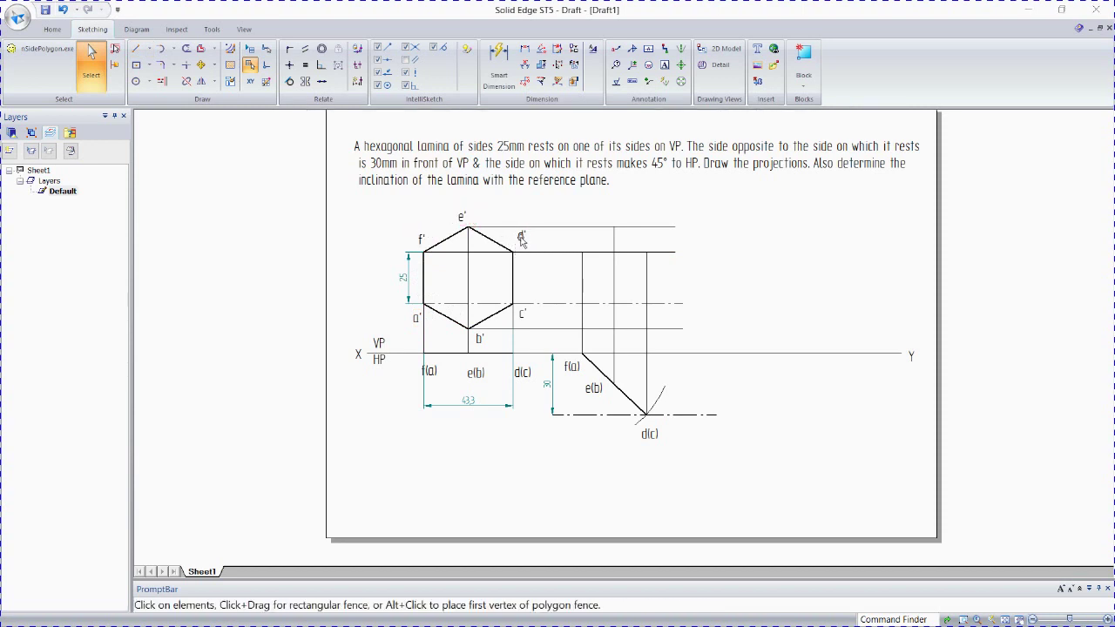
{"action": "left_click", "coordinate": [520, 237]}
{"action": "left_click_drag", "start_coordinate": [520, 236], "coordinate": [514, 241]}
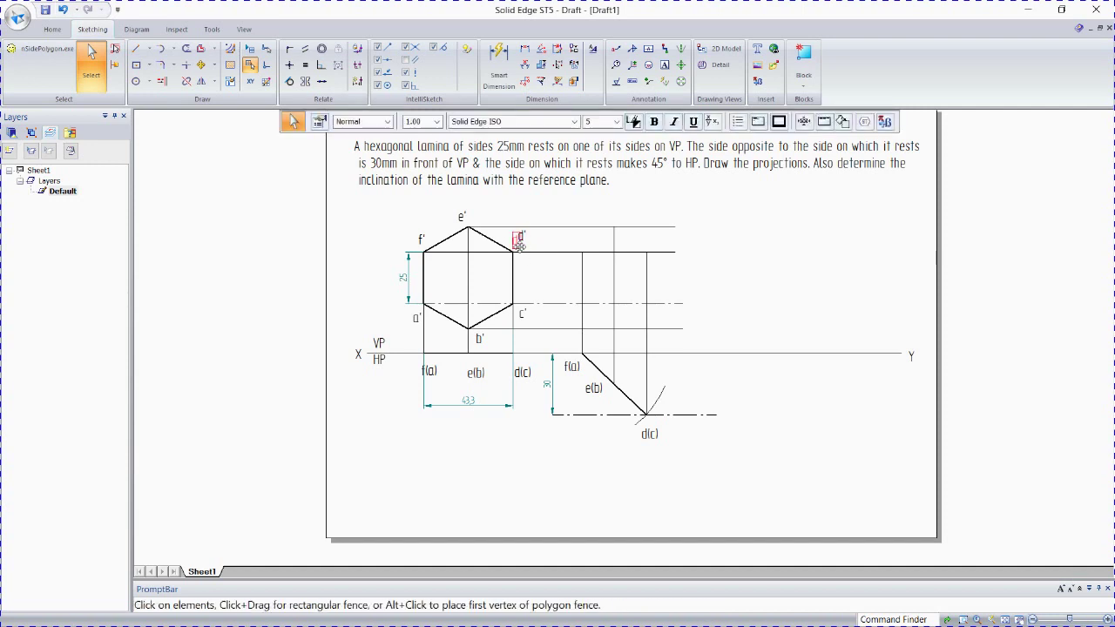
Step: Reposition the labels b' and c' at the hexagon's lower corners and f(a), e(b) and d(c) just below the reference line
{"action": "left_click", "coordinate": [481, 342]}
{"action": "left_click_drag", "start_coordinate": [480, 342], "coordinate": [464, 341]}
{"action": "left_click", "coordinate": [524, 313]}
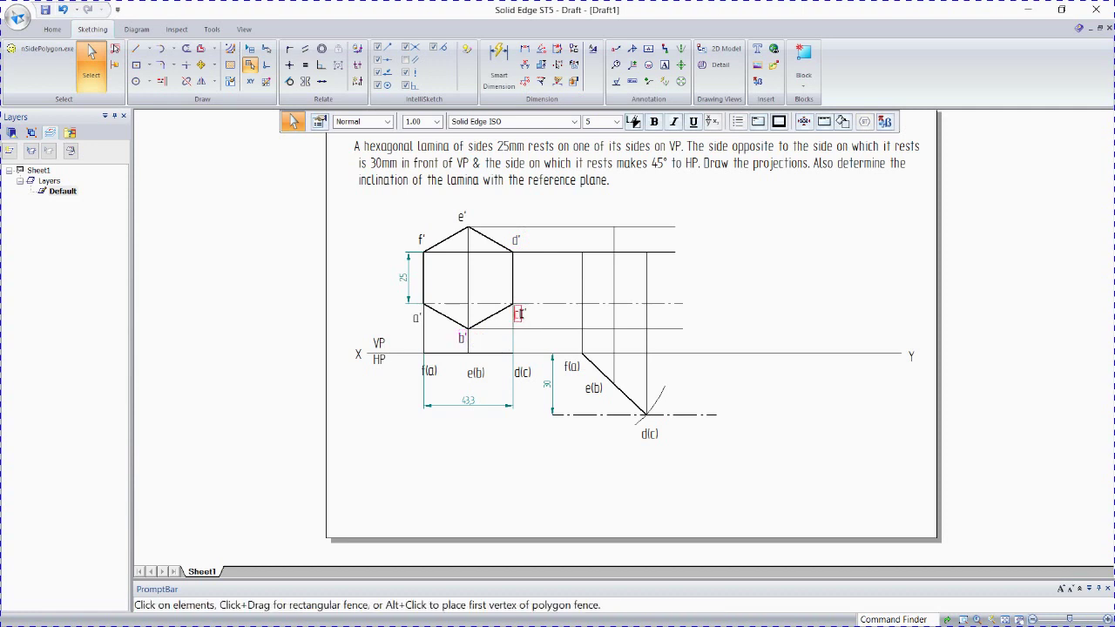
{"action": "left_click", "coordinate": [417, 322]}
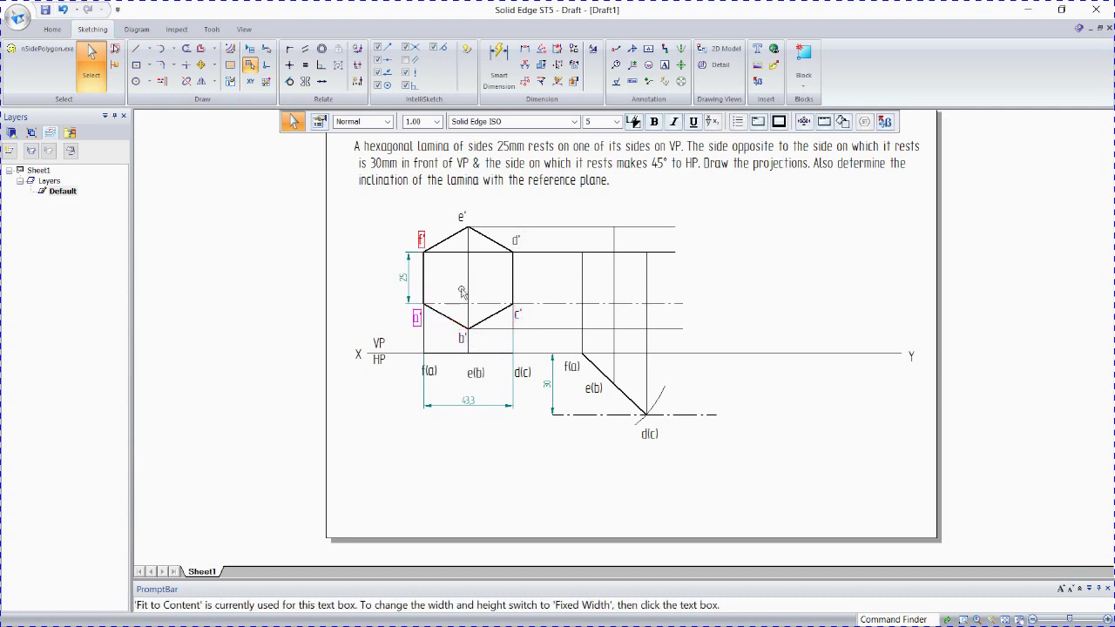
{"action": "left_click_drag", "start_coordinate": [440, 372], "coordinate": [519, 360]}
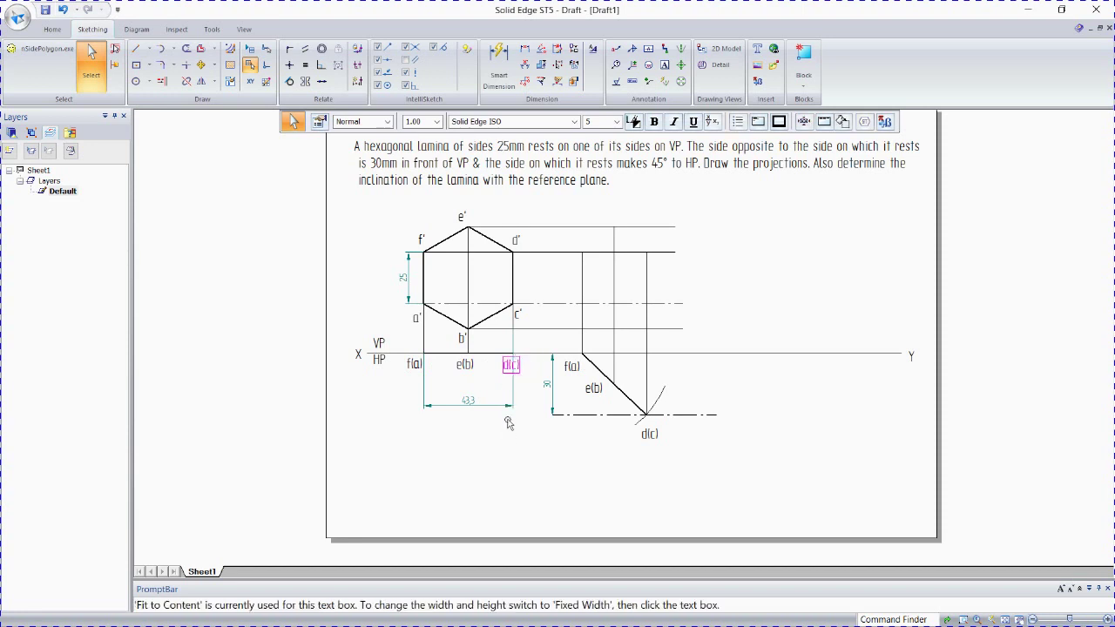
Step: Delete the horizontal width dimension below the first top view
{"action": "left_click", "coordinate": [510, 406]}
{"action": "left_click", "coordinate": [512, 407]}
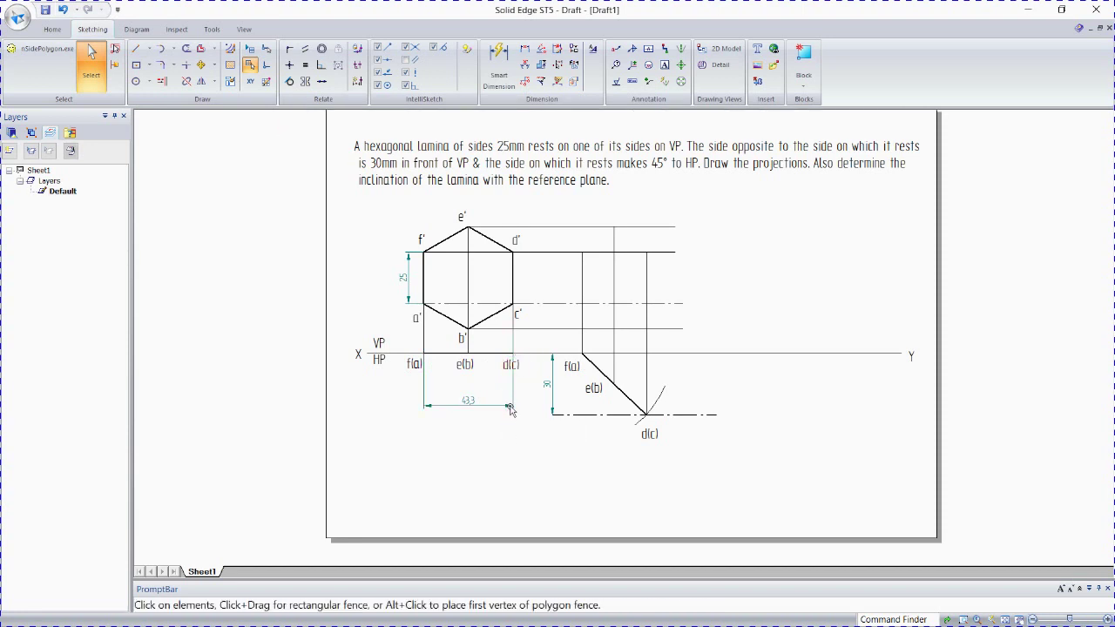
{"action": "left_click", "coordinate": [515, 407]}
{"action": "key", "text": "Delete"}
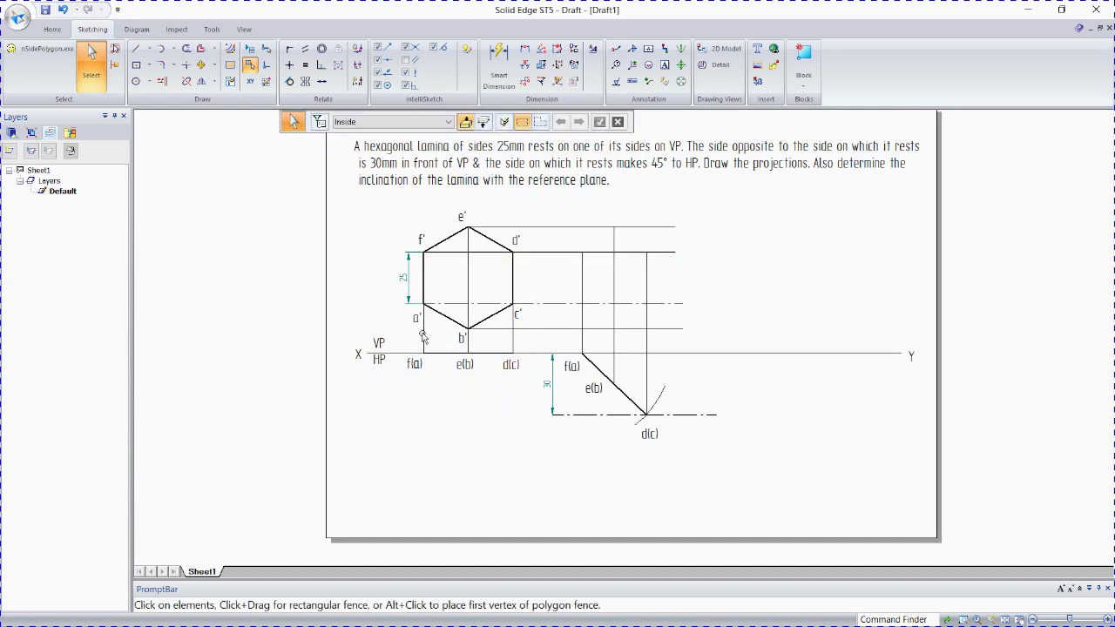
Step: Copy the labels f', a', e', b', d' and c' from the hexagon to the matching projector intersections above the inclined line
{"action": "left_click", "coordinate": [422, 239]}
{"action": "left_click_drag", "start_coordinate": [425, 233], "coordinate": [581, 241]}
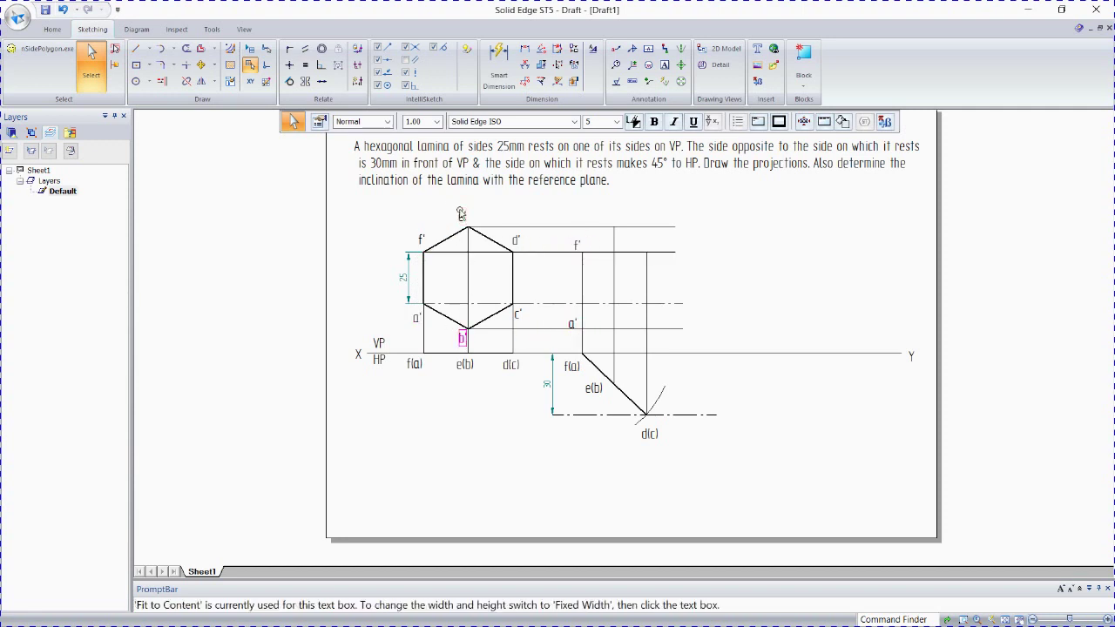
{"action": "left_click_drag", "start_coordinate": [454, 209], "coordinate": [611, 210]}
{"action": "left_click", "coordinate": [518, 315]}
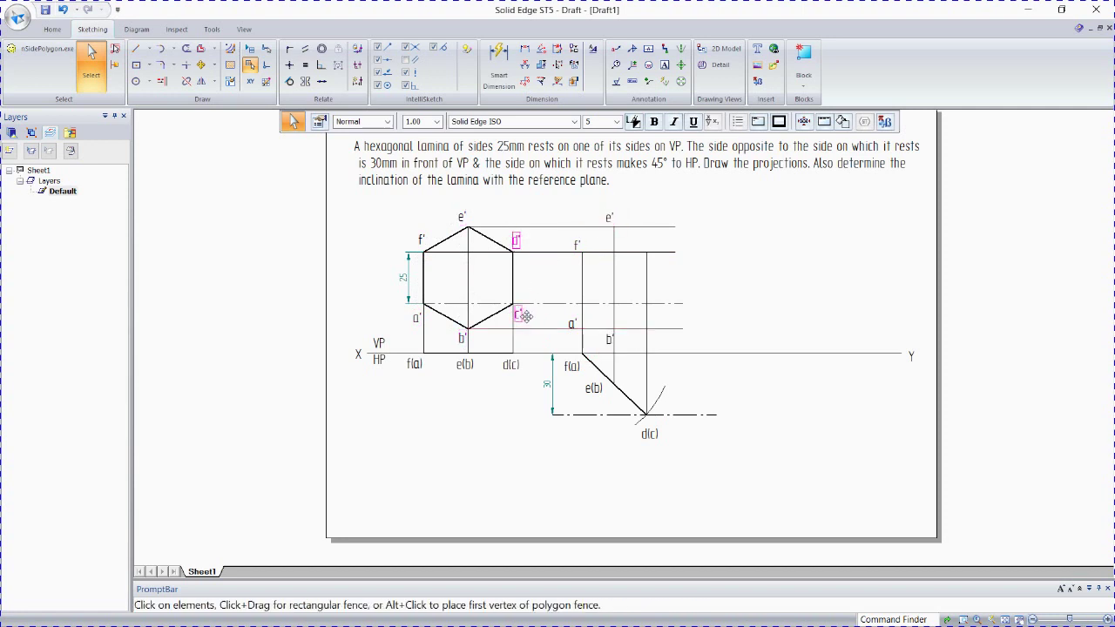
{"action": "left_click_drag", "start_coordinate": [525, 318], "coordinate": [660, 317]}
Step: Change the dash-dot projector through a' and c' to a continuous line
{"action": "left_click", "coordinate": [488, 198]}
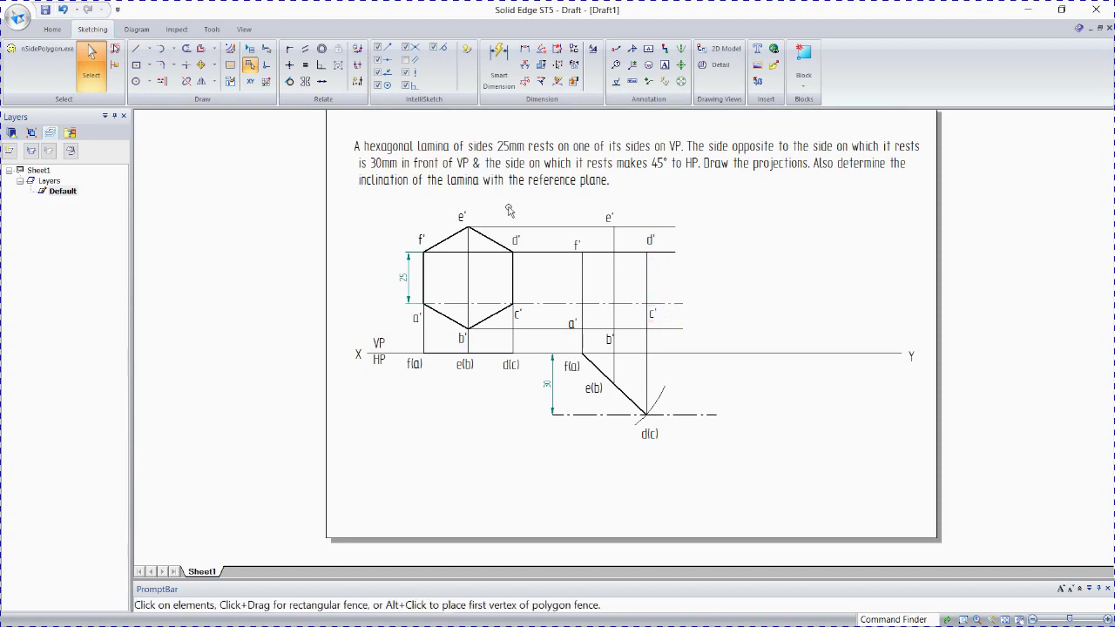
{"action": "left_click", "coordinate": [419, 127]}
{"action": "left_click", "coordinate": [429, 140]}
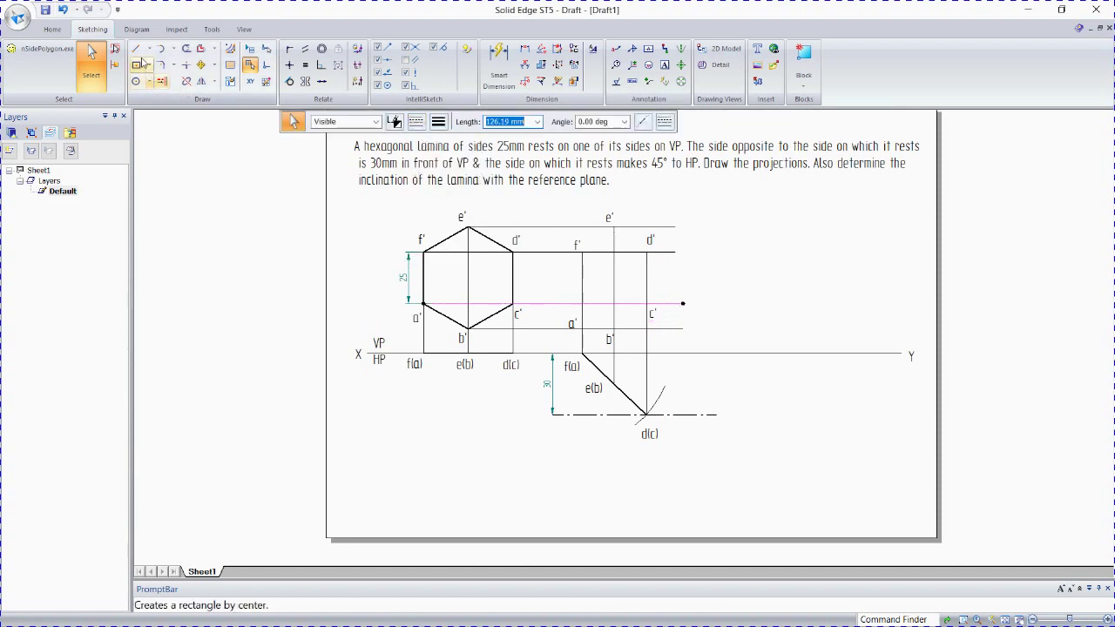
Step: Turn off one IntelliSketch snap and draw the second front view's edges a'b', a'f' and f'e' with thicker lines
{"action": "left_click", "coordinate": [137, 49]}
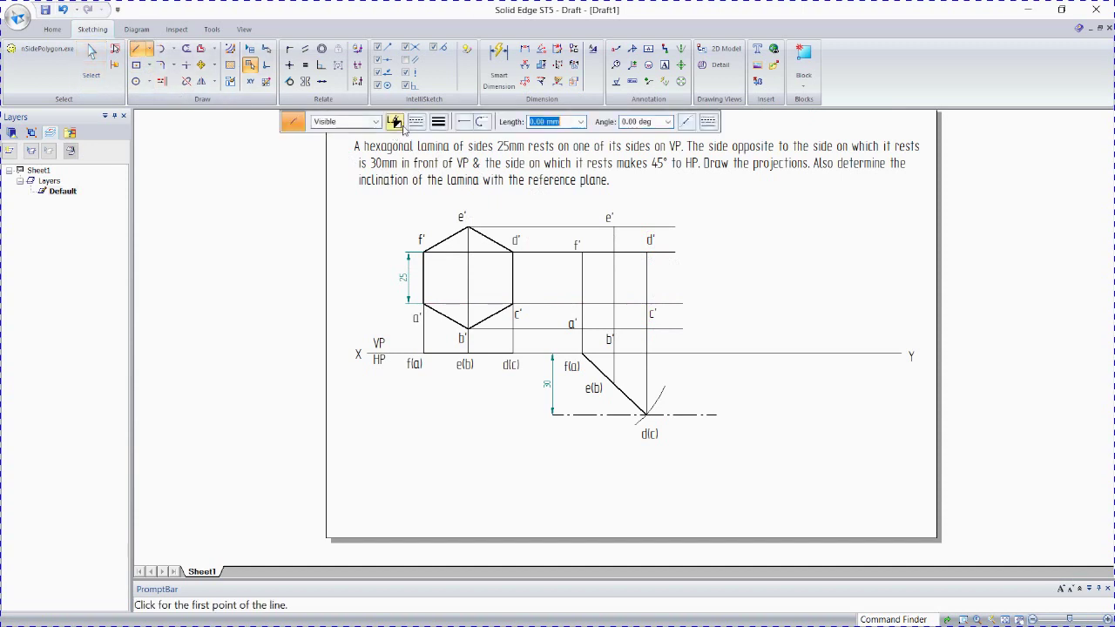
{"action": "left_click", "coordinate": [438, 122]}
{"action": "left_click", "coordinate": [497, 215]}
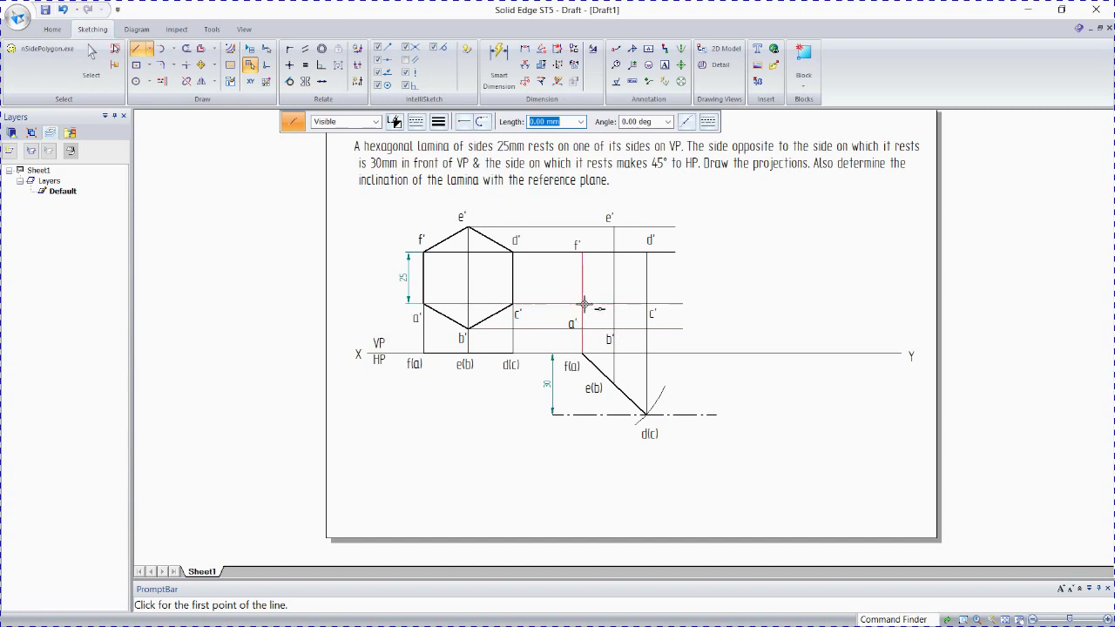
{"action": "left_click", "coordinate": [382, 59]}
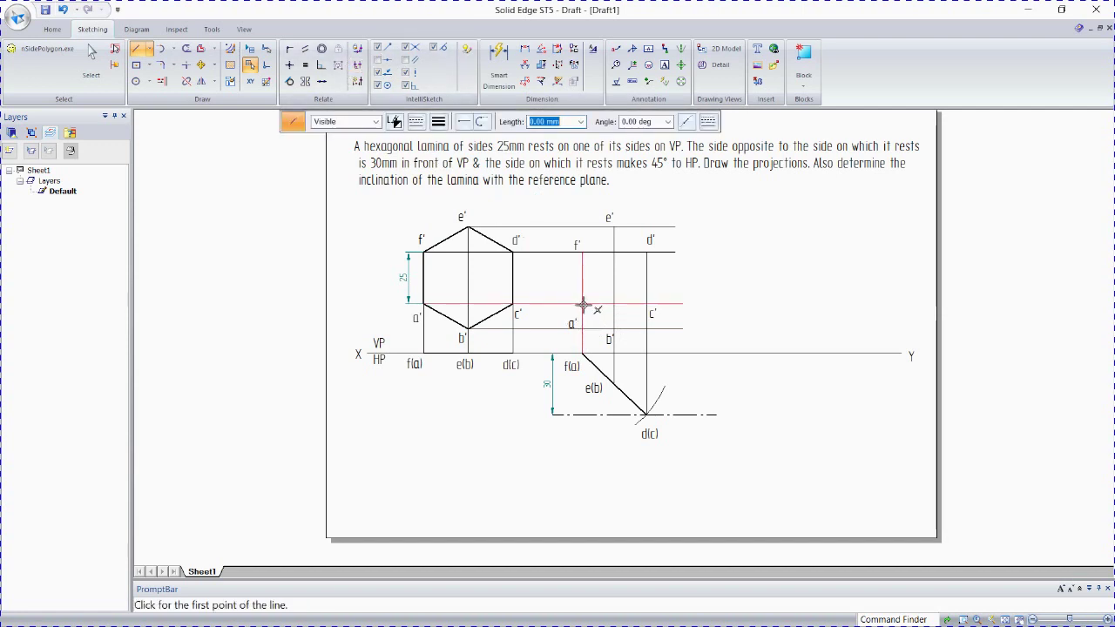
{"action": "left_click", "coordinate": [583, 304]}
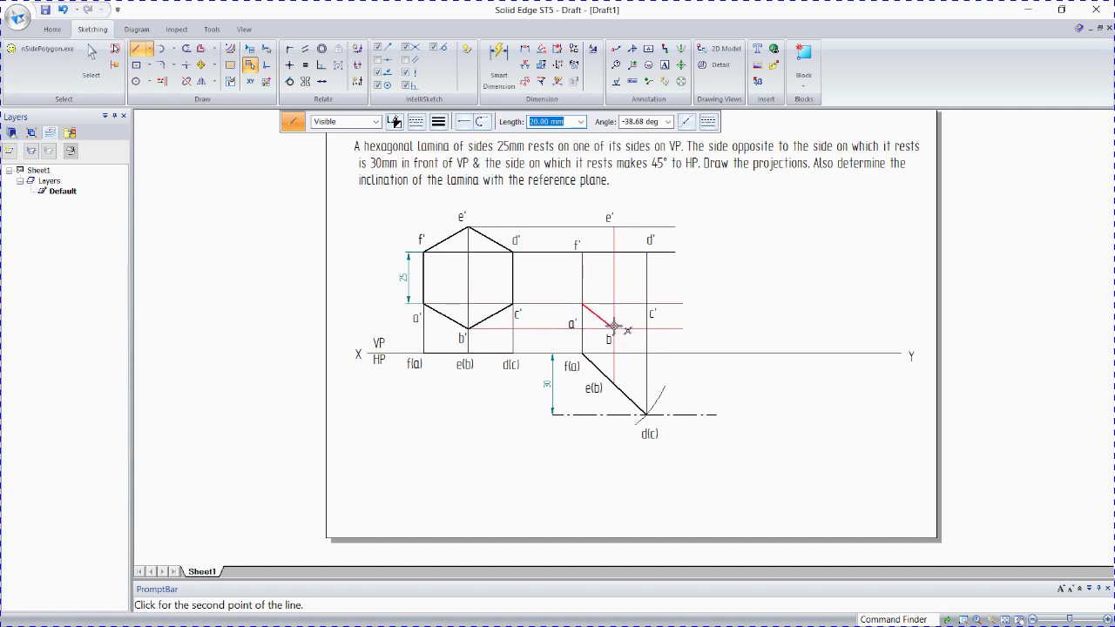
{"action": "left_click", "coordinate": [614, 327]}
{"action": "left_click", "coordinate": [583, 304]}
{"action": "left_click", "coordinate": [583, 251]}
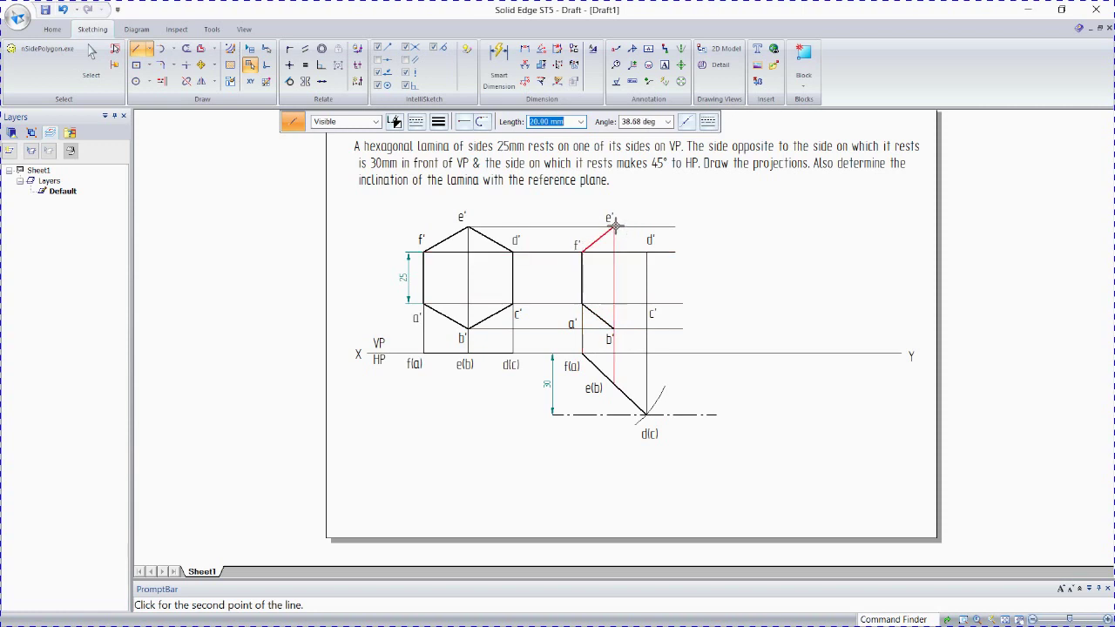
{"action": "left_click", "coordinate": [615, 226]}
{"action": "key", "text": "Escape"}
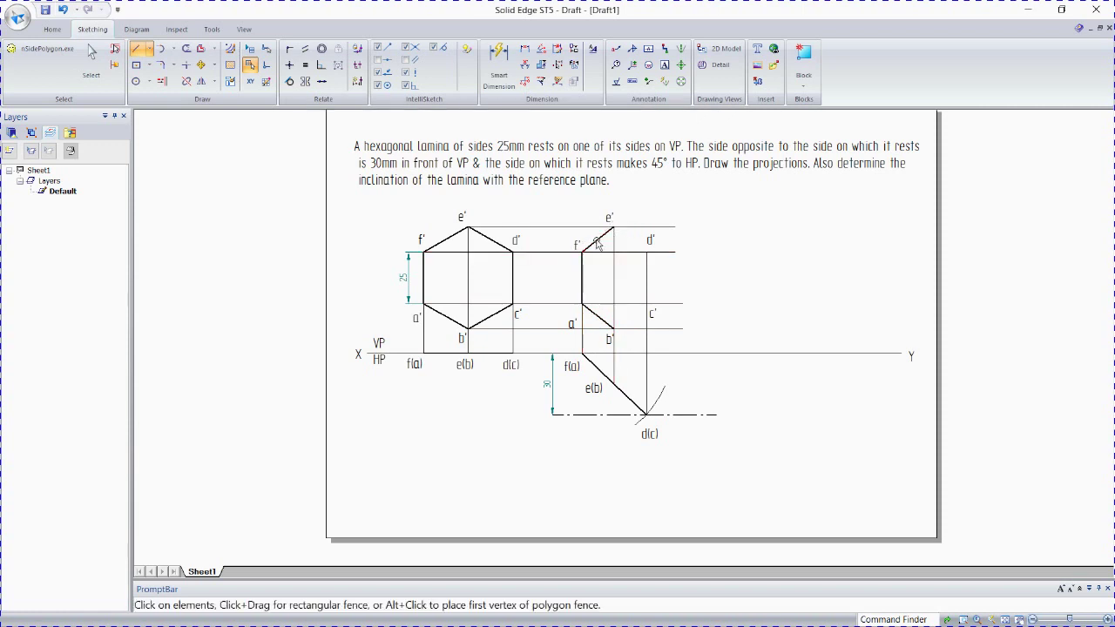
Step: Mirror edges a'b', a'f' and f'e' about the vertical line through e' and b' to complete the second front view
{"action": "left_click", "coordinate": [587, 270]}
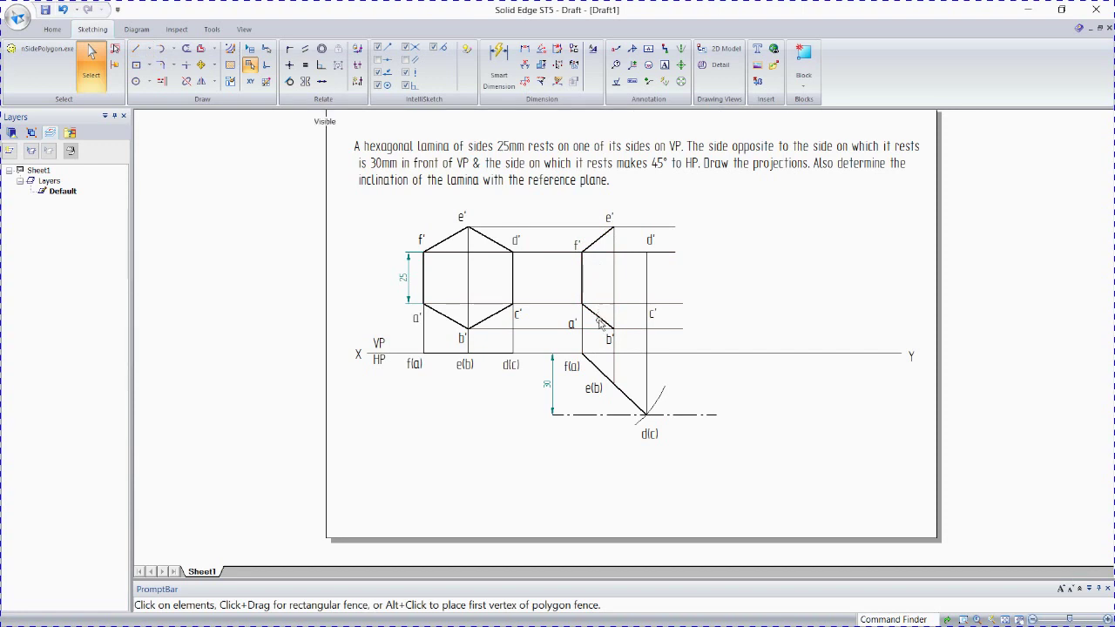
{"action": "left_click", "coordinate": [601, 315], "text": "ctrl"}
{"action": "left_click", "coordinate": [599, 244], "text": "shift"}
{"action": "left_click", "coordinate": [204, 80]}
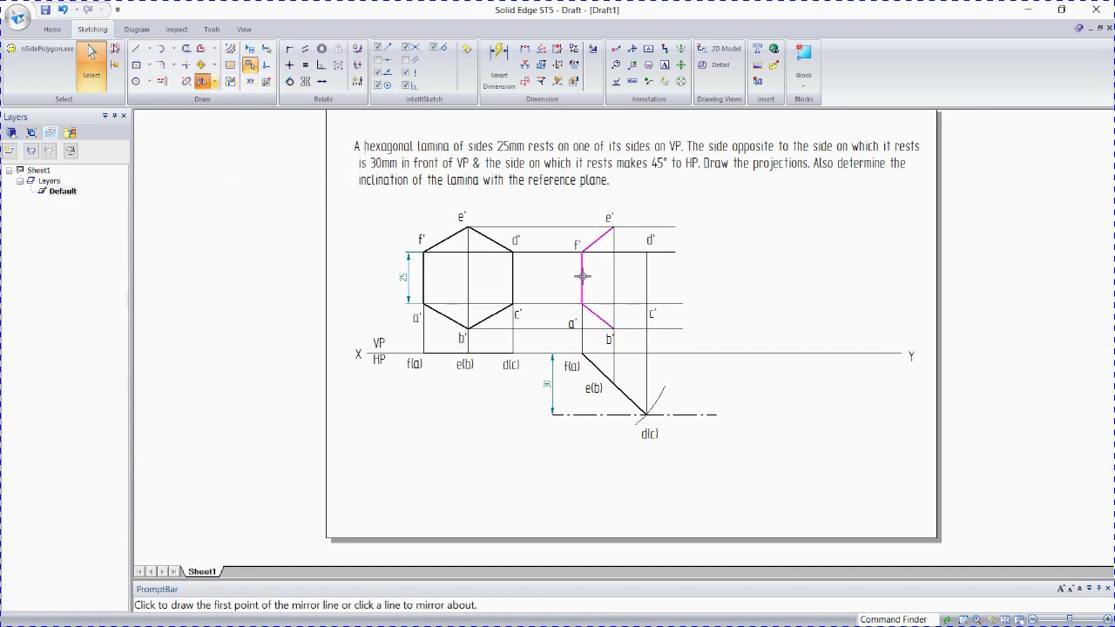
{"action": "left_click", "coordinate": [632, 275]}
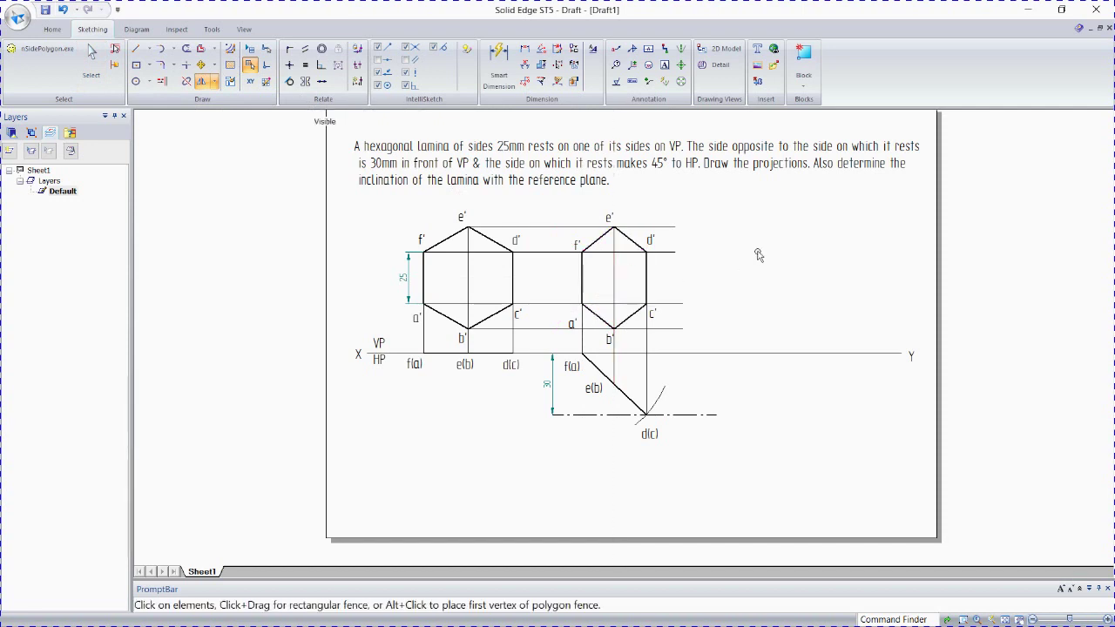
{"action": "key", "text": "Escape"}
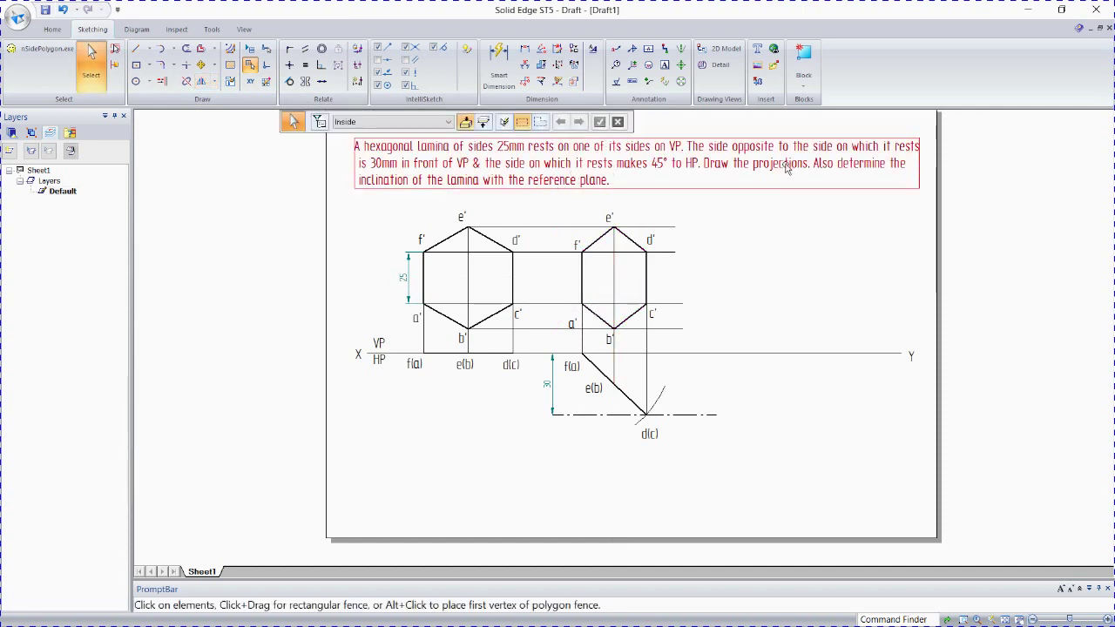
Step: Move the second front view's a' label up, closer to its corner
{"action": "left_click", "coordinate": [573, 324]}
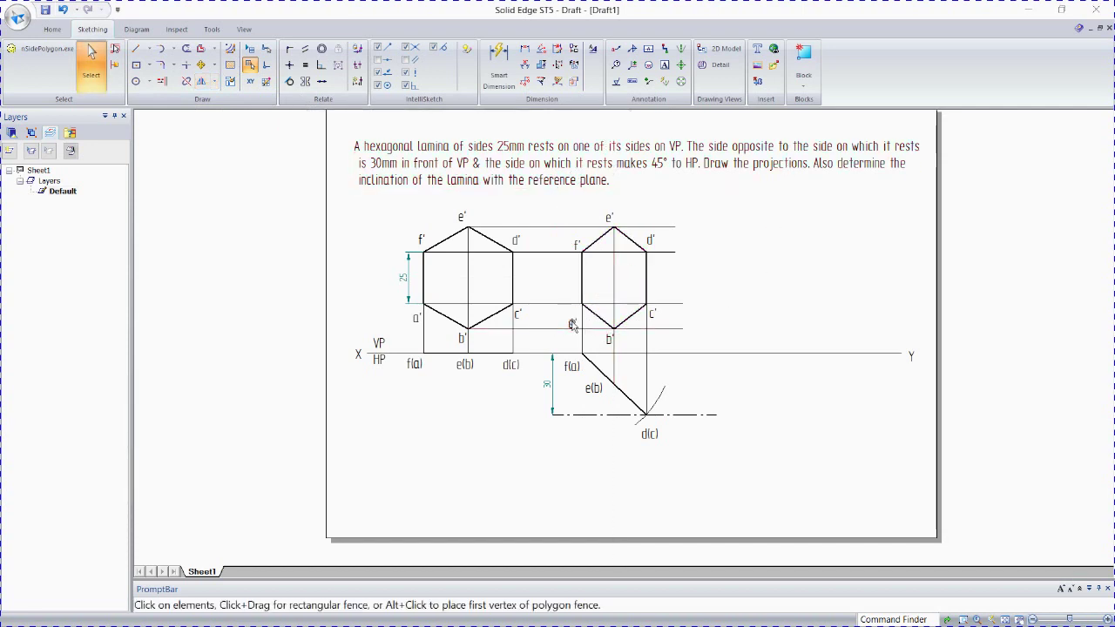
{"action": "double_click", "coordinate": [573, 324]}
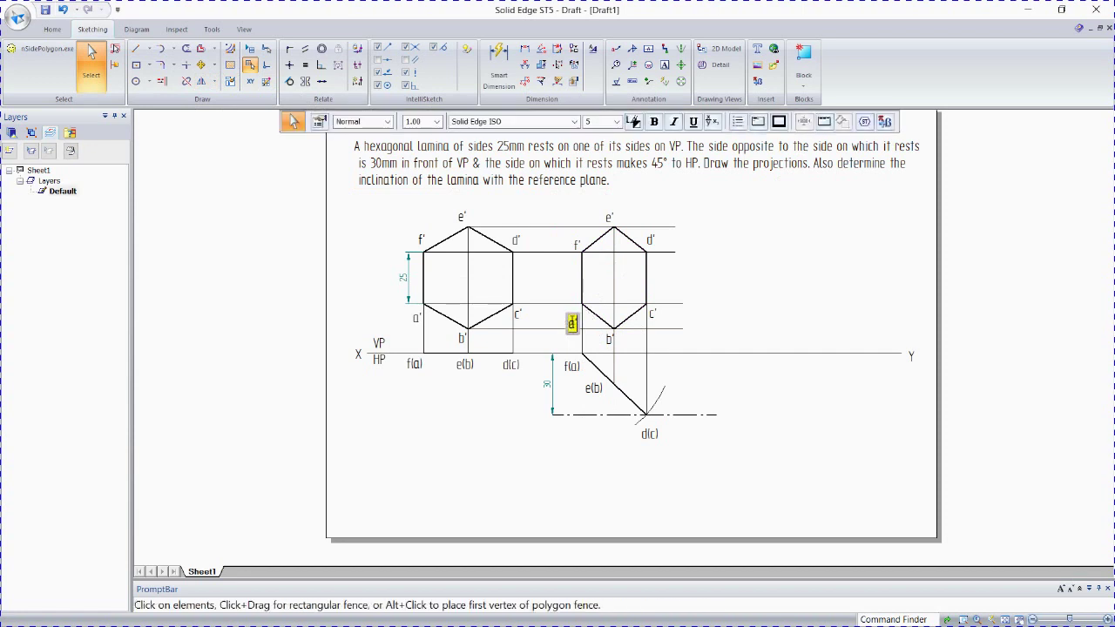
{"action": "mouse_move", "coordinate": [571, 316]}
{"action": "left_mouse_down"}
{"action": "mouse_move", "coordinate": [572, 292]}
{"action": "mouse_move", "coordinate": [576, 304]}
{"action": "left_mouse_up"}
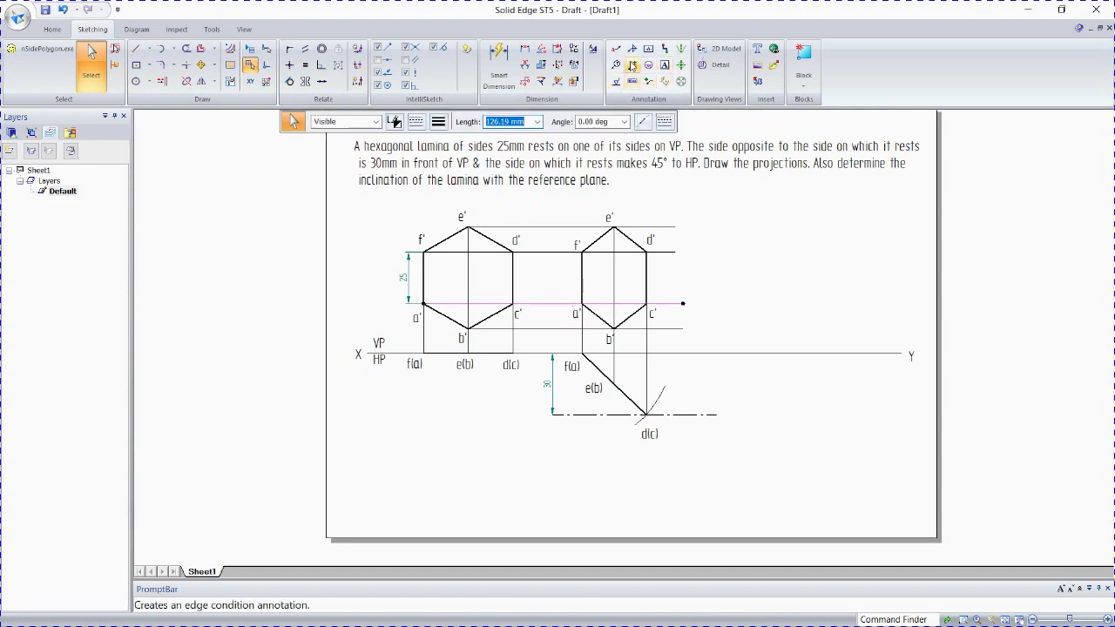
Step: Dimension the angle between the inclined top view line and the XY line
{"action": "left_click", "coordinate": [525, 64]}
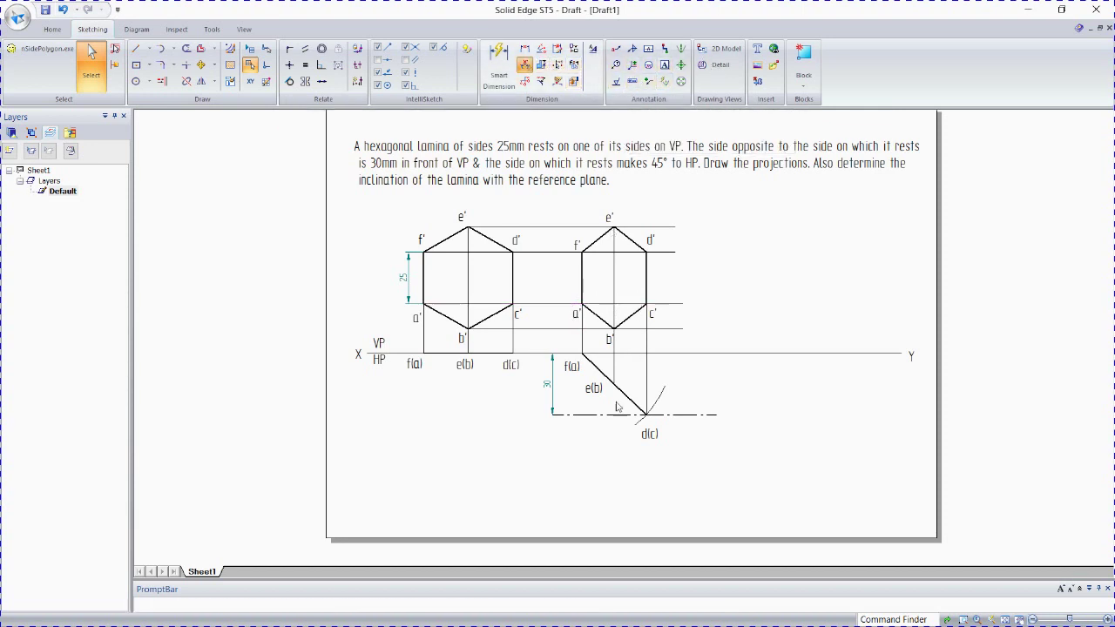
{"action": "left_click", "coordinate": [604, 367]}
{"action": "left_click", "coordinate": [645, 350]}
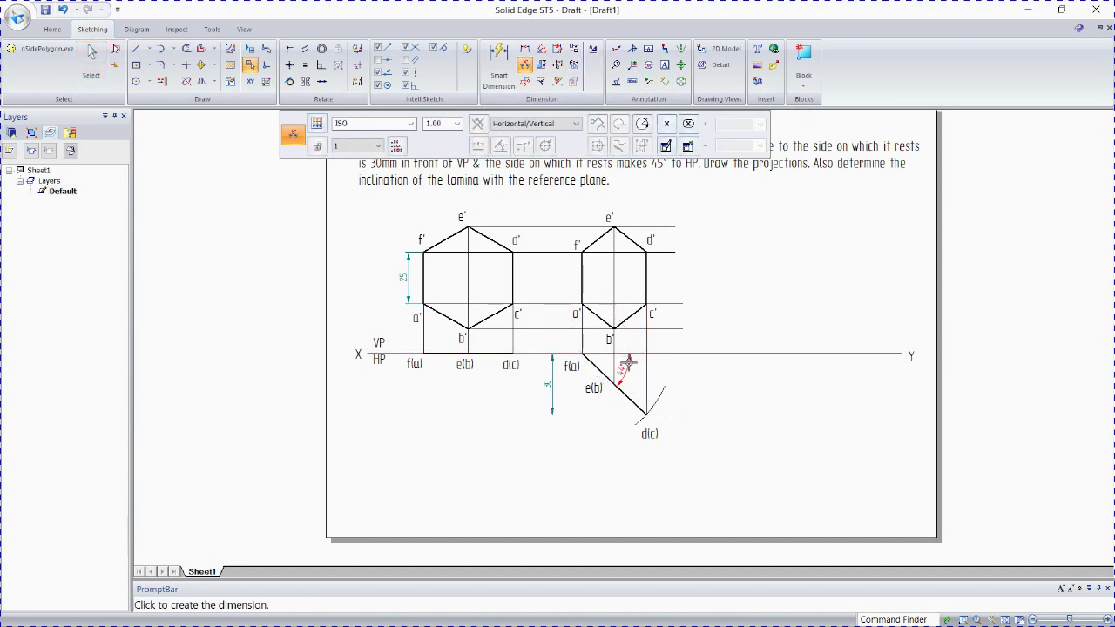
{"action": "left_click", "coordinate": [623, 373]}
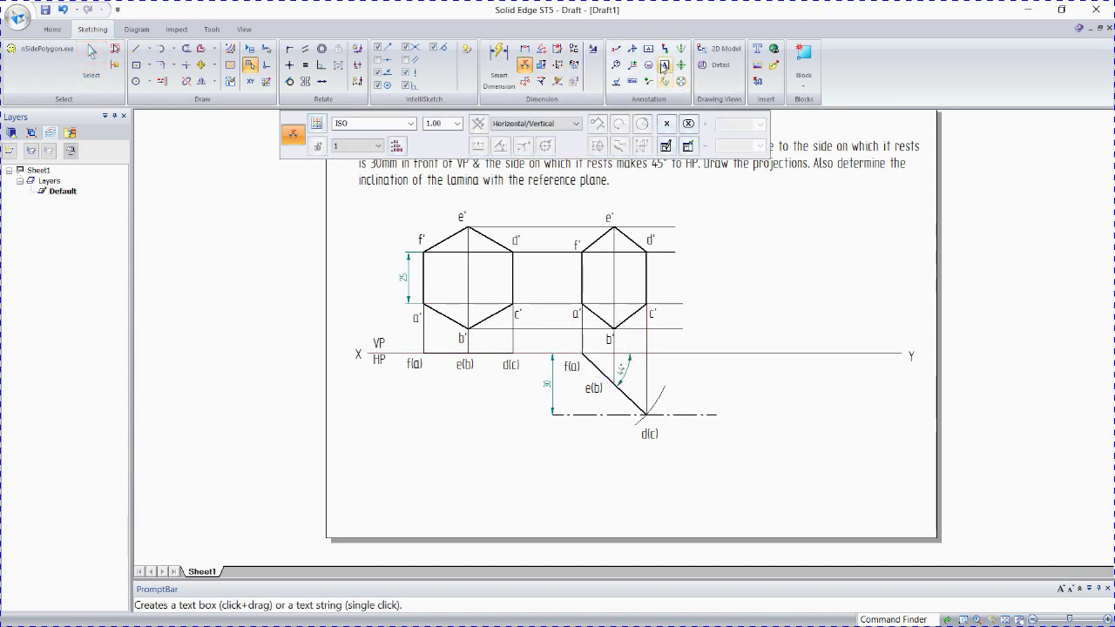
Step: Start a text annotation and open the character map with the Symbol font
{"action": "left_click", "coordinate": [663, 67]}
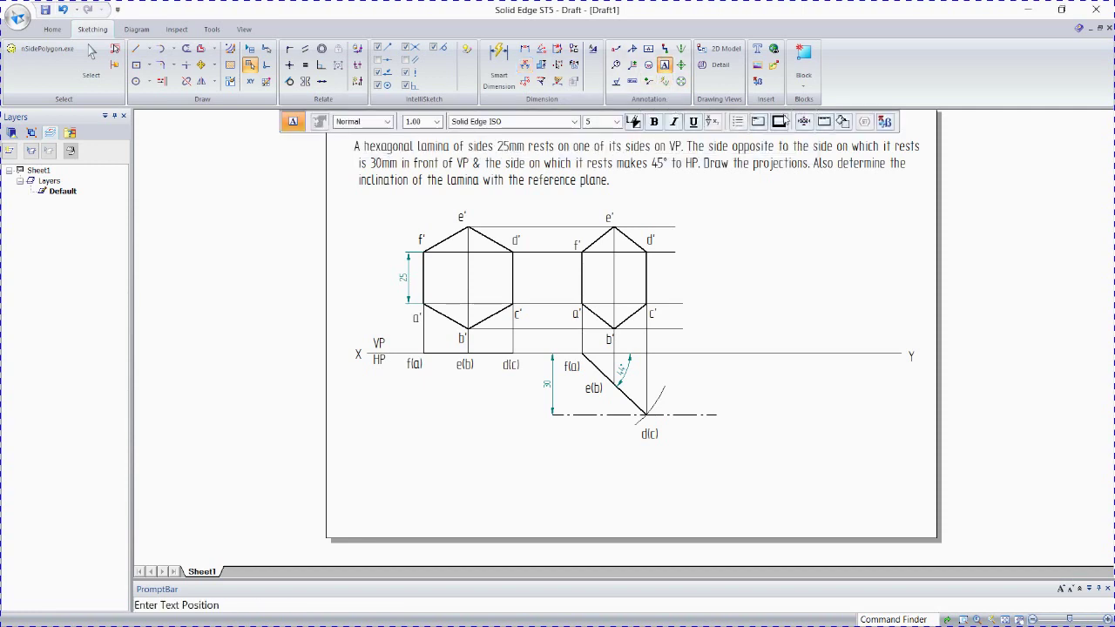
{"action": "left_click", "coordinate": [885, 121]}
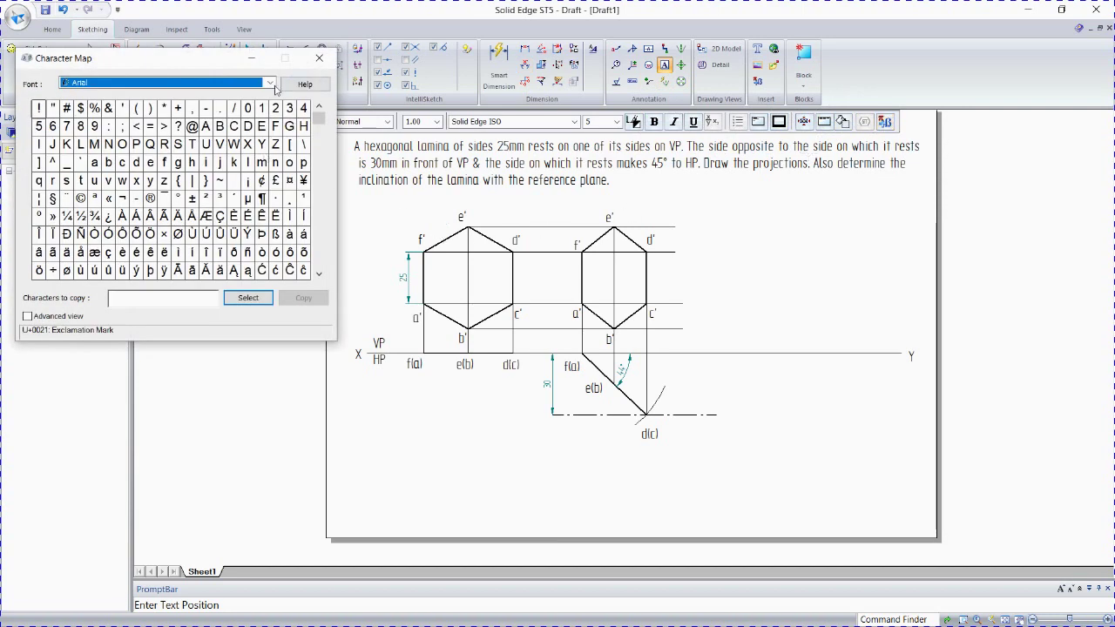
{"action": "left_click", "coordinate": [271, 84]}
{"action": "scroll", "coordinate": [223, 137], "scroll_direction": "down", "scroll_amount": 1}
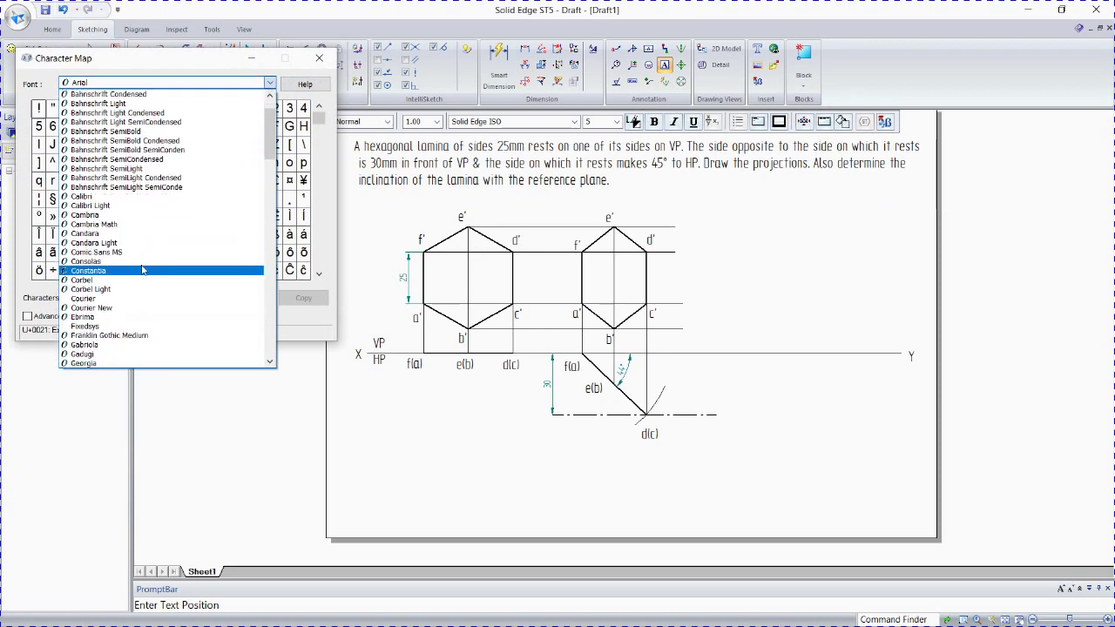
{"action": "scroll", "coordinate": [144, 269], "scroll_direction": "down", "scroll_amount": 3}
{"action": "key", "text": "s"}
{"action": "key", "text": "Return"}
{"action": "key", "text": "y"}
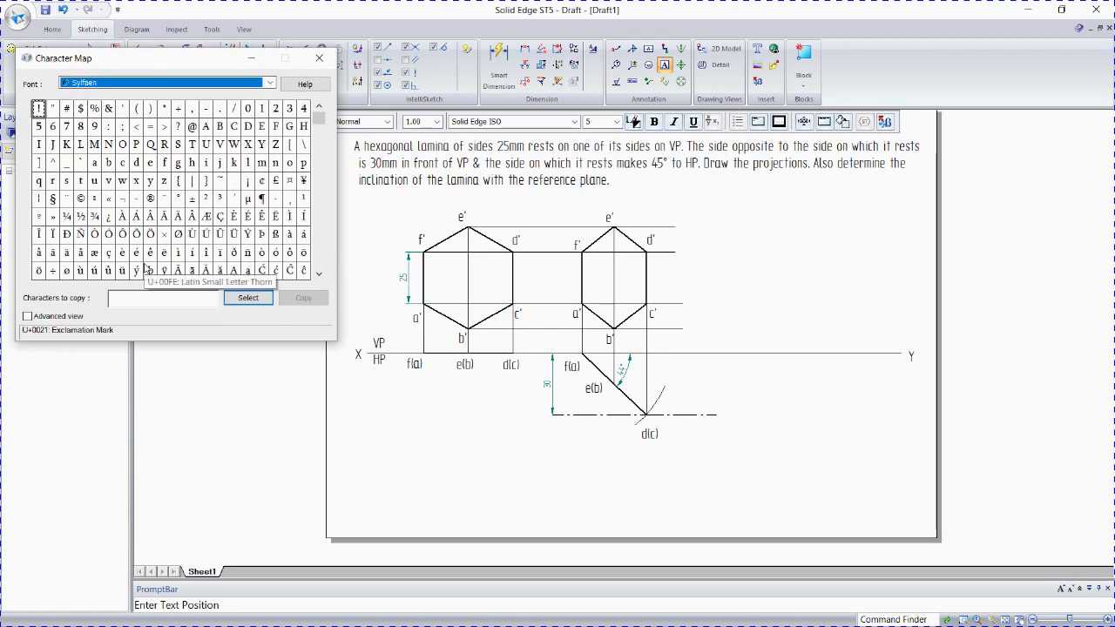
{"action": "key", "text": "m"}
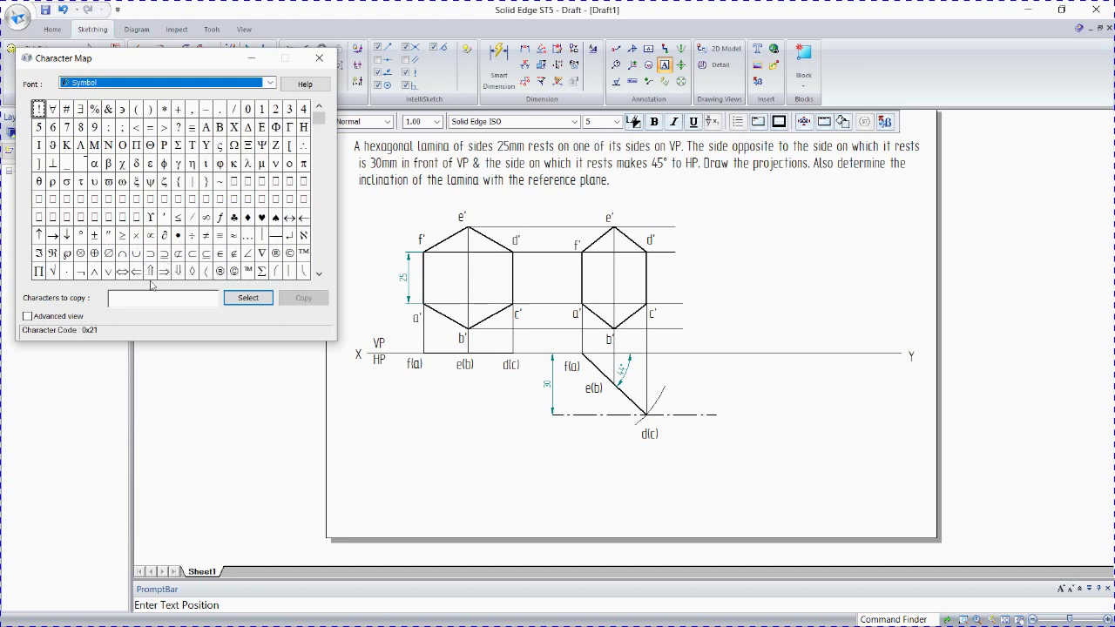
Step: Compose the string φ=44° in the character map, using the phi and degree symbols, and copy it
{"action": "left_click", "coordinate": [164, 165]}
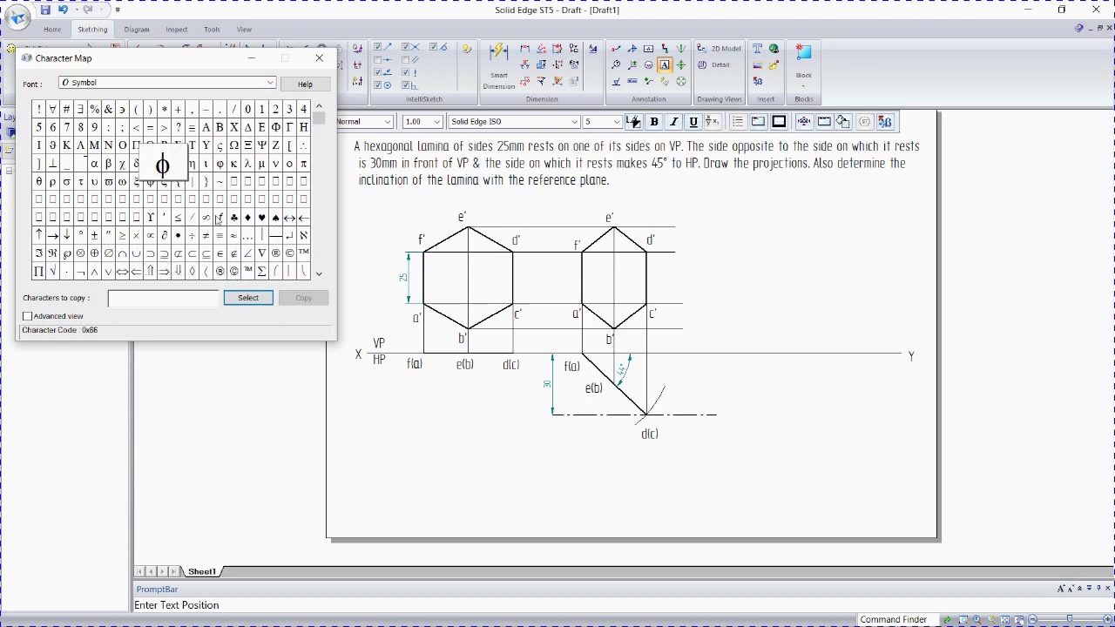
{"action": "left_click", "coordinate": [248, 298]}
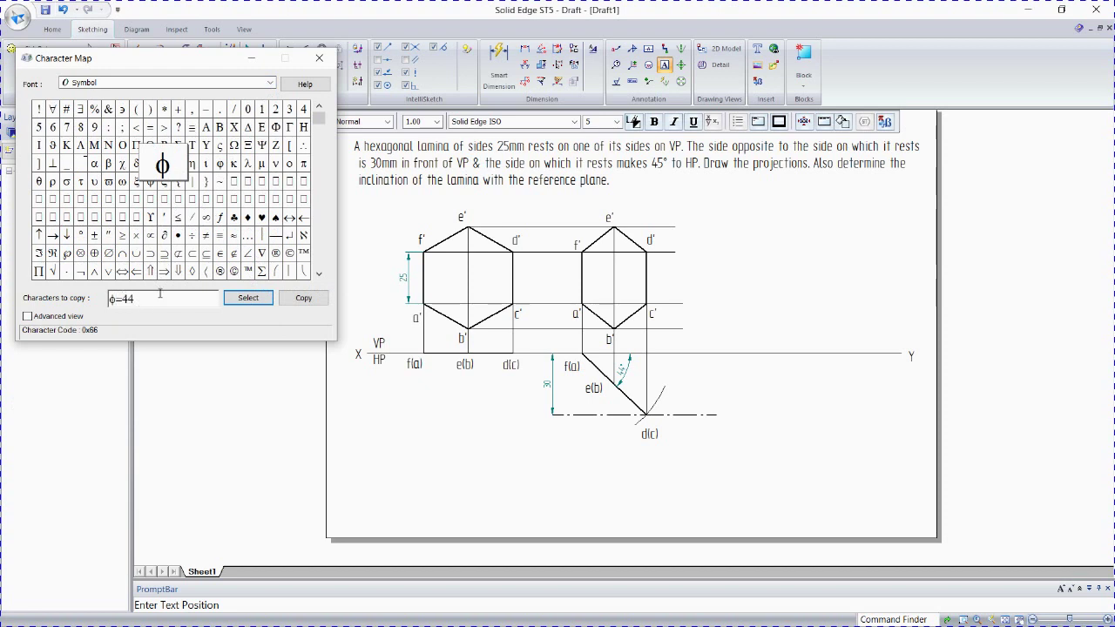
{"action": "left_click", "coordinate": [80, 235]}
{"action": "left_click", "coordinate": [247, 298]}
{"action": "left_click_drag", "start_coordinate": [155, 301], "coordinate": [52, 301]}
{"action": "key", "text": "ctrl+c"}
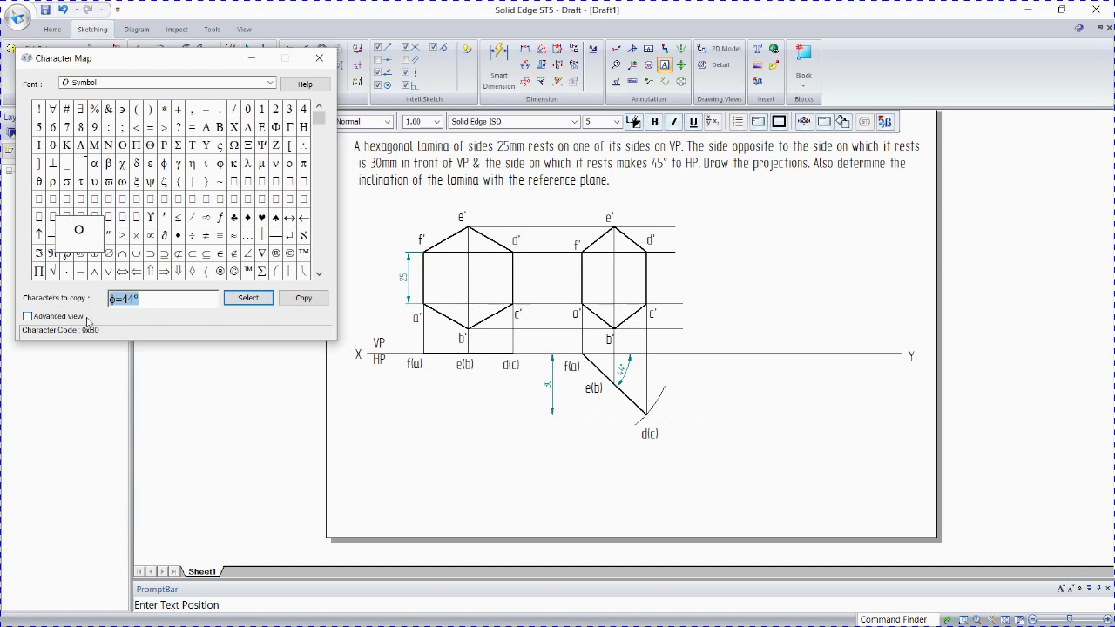
Step: Paste φ=44° as text below the problem statement and move it toward the sheet's right edge
{"action": "left_click", "coordinate": [691, 471]}
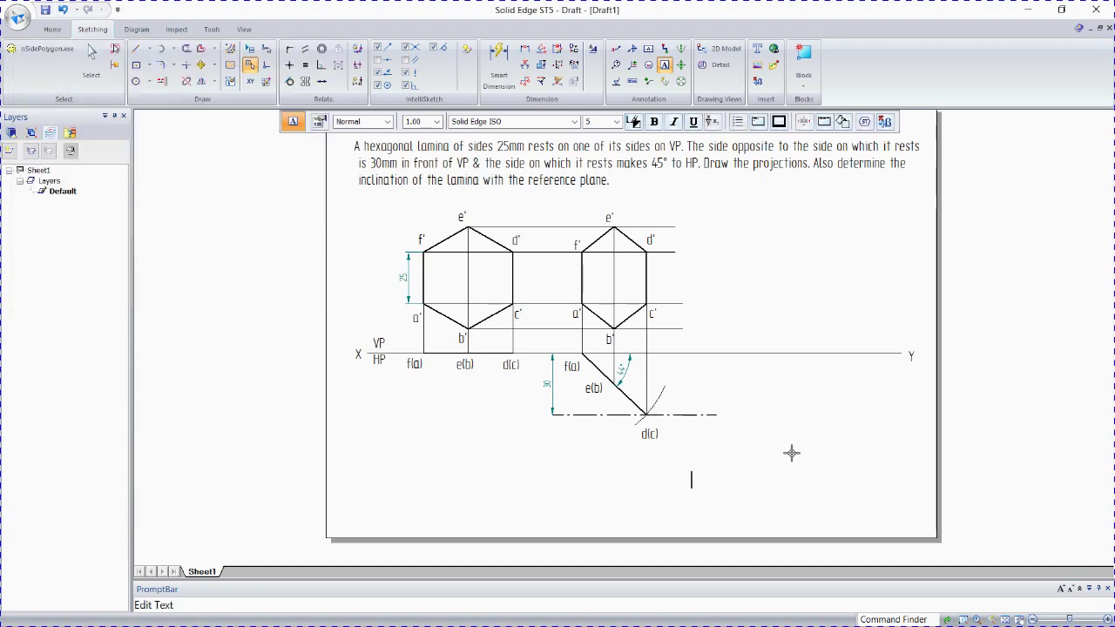
{"action": "left_click", "coordinate": [807, 205]}
{"action": "key", "text": "ctrl+v"}
{"action": "key", "text": "Escape"}
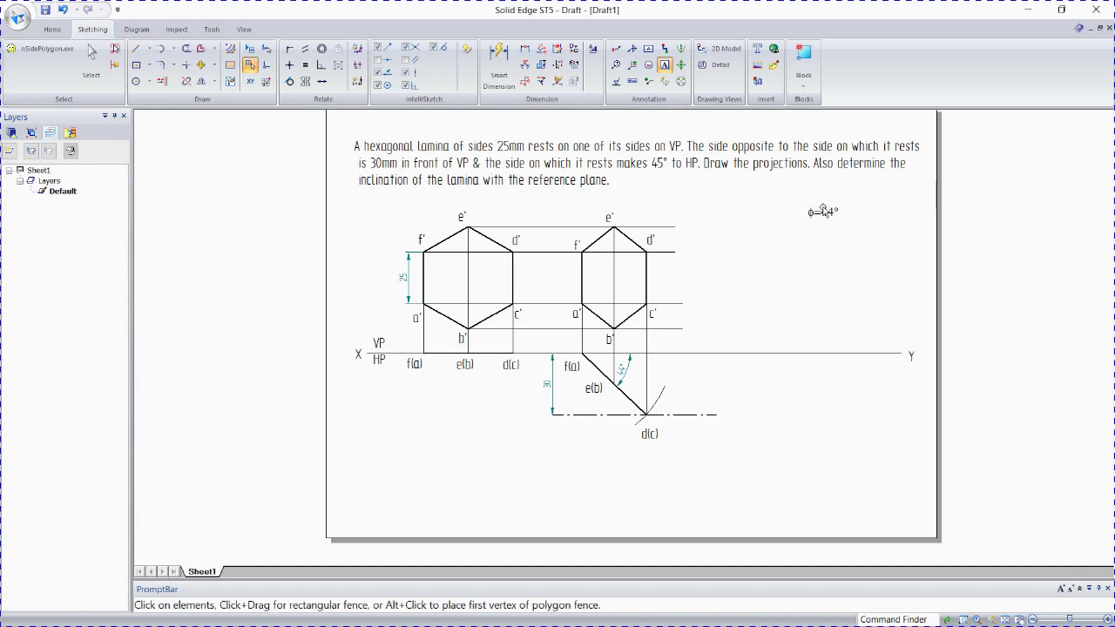
{"action": "left_click", "coordinate": [823, 214]}
{"action": "left_click_drag", "start_coordinate": [822, 204], "coordinate": [848, 192]}
{"action": "left_click", "coordinate": [782, 233]}
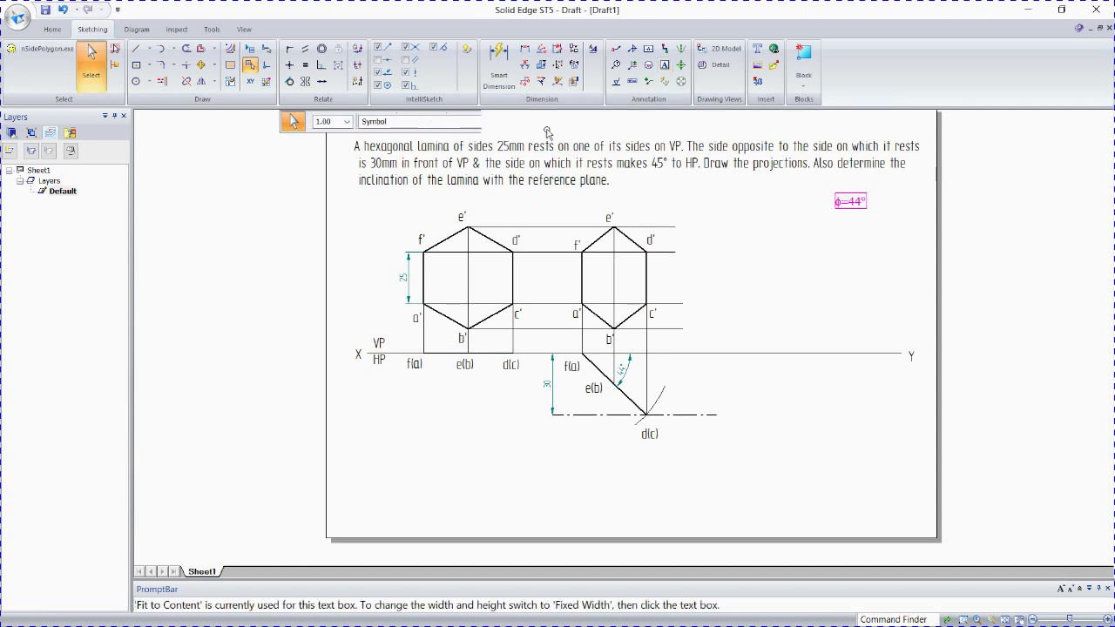
Step: Trim the projectors beyond the second front view and the dash-dot line beyond d(c), and delete the construction arc
{"action": "left_click", "coordinate": [185, 49]}
{"action": "mouse_move", "coordinate": [644, 205]}
{"action": "left_mouse_down"}
{"action": "mouse_move", "coordinate": [670, 332]}
{"action": "mouse_move", "coordinate": [637, 326]}
{"action": "mouse_move", "coordinate": [705, 387]}
{"action": "left_mouse_up"}
{"action": "left_click_drag", "start_coordinate": [711, 426], "coordinate": [712, 420]}
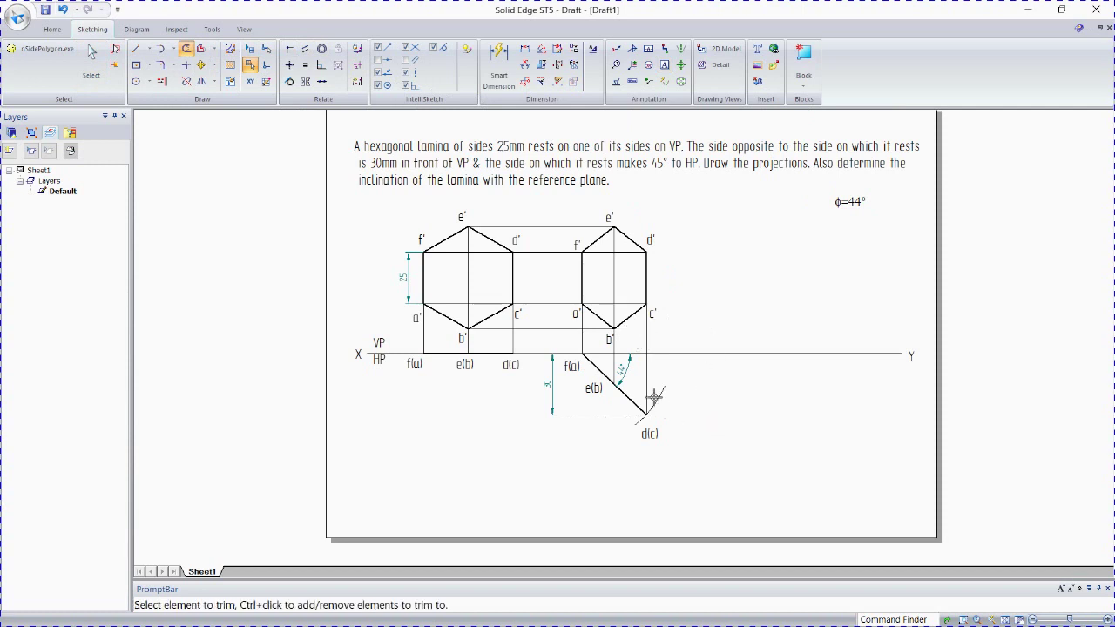
{"action": "key", "text": "Escape"}
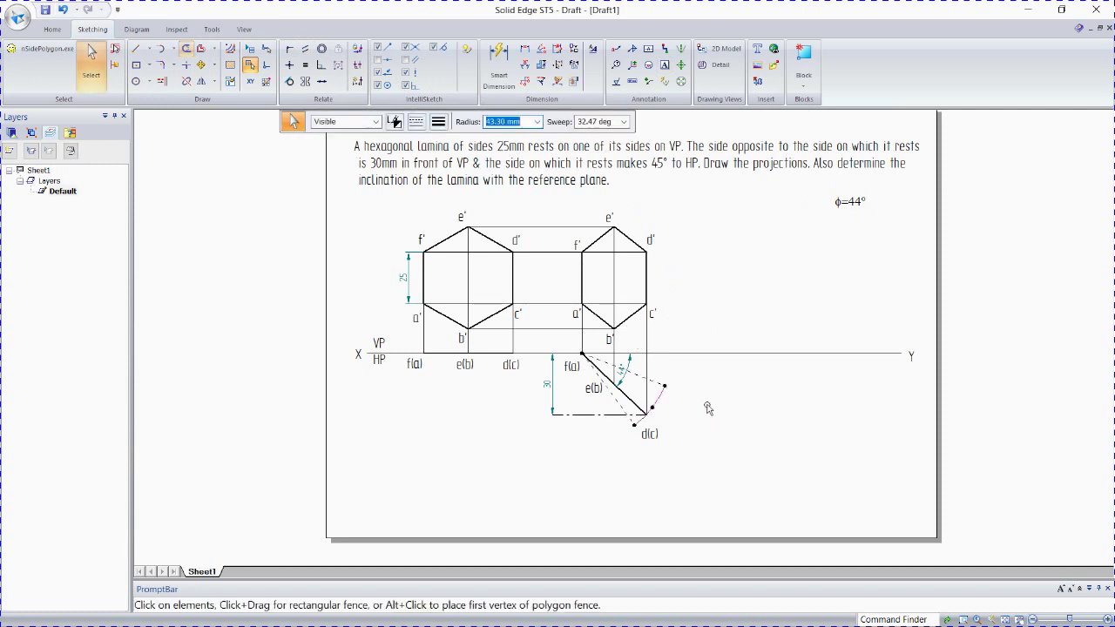
{"action": "key", "text": "Delete"}
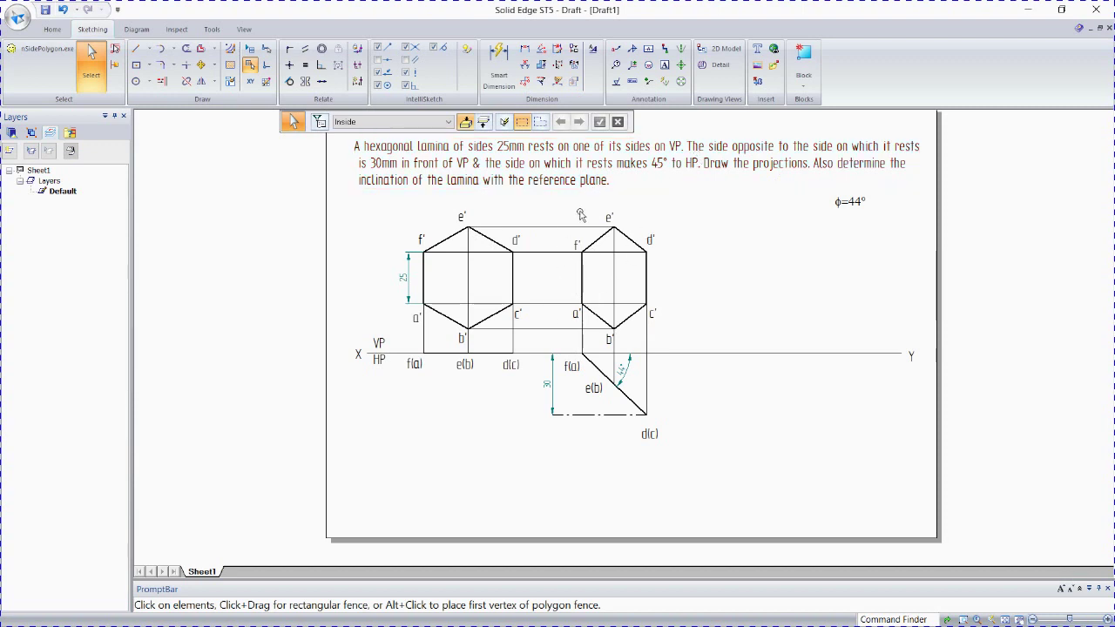
Step: Draw a line about 61 mm long from the XY line near Y, up and to the left at 180-45 degrees
{"action": "left_click", "coordinate": [137, 48]}
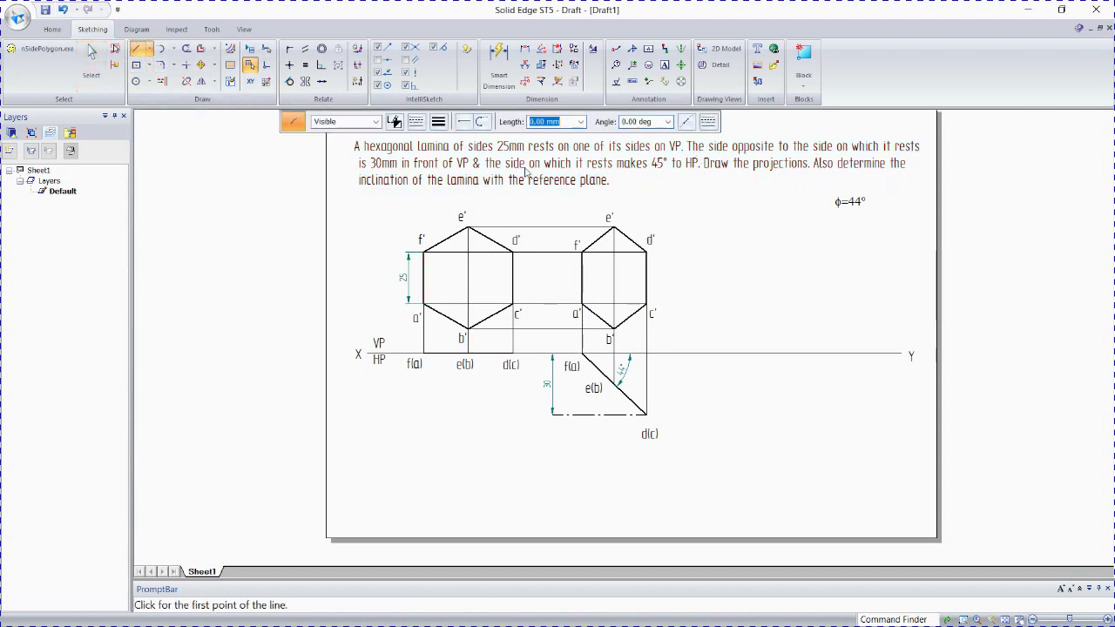
{"action": "left_click", "coordinate": [581, 121]}
{"action": "left_click", "coordinate": [578, 125]}
{"action": "left_click", "coordinate": [826, 353]}
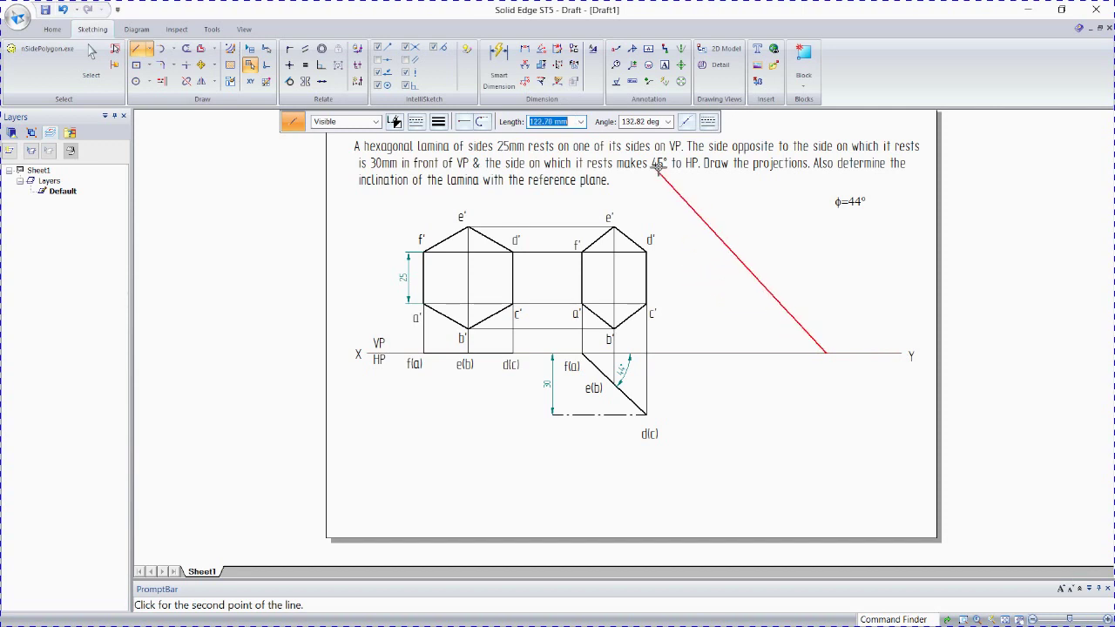
{"action": "left_click", "coordinate": [643, 124]}
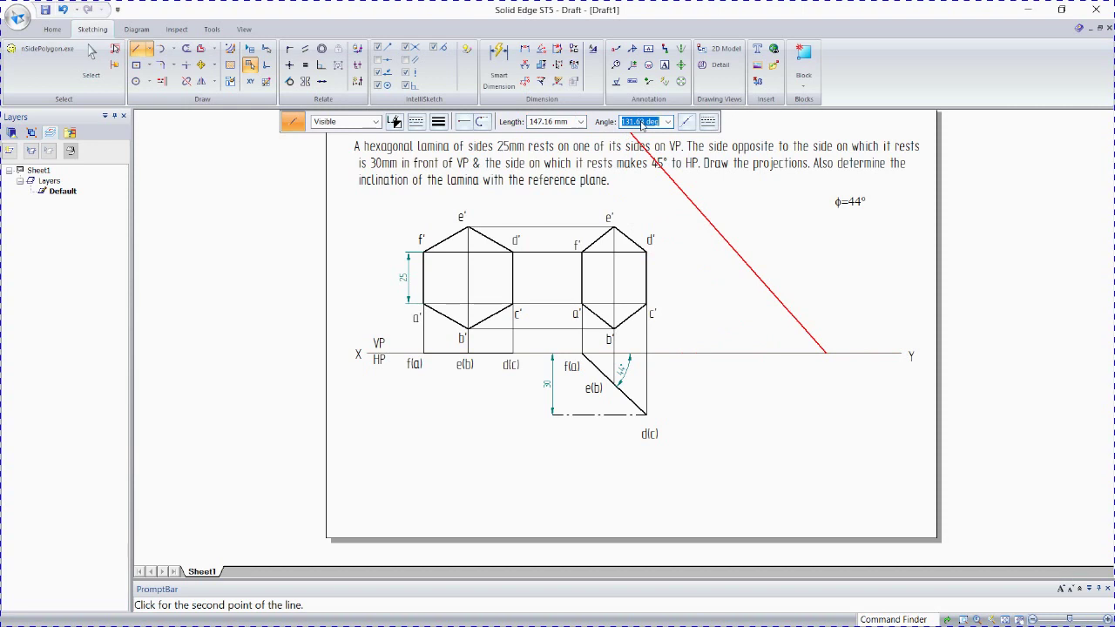
{"action": "type", "text": "180-45"}
{"action": "key", "text": "Tab"}
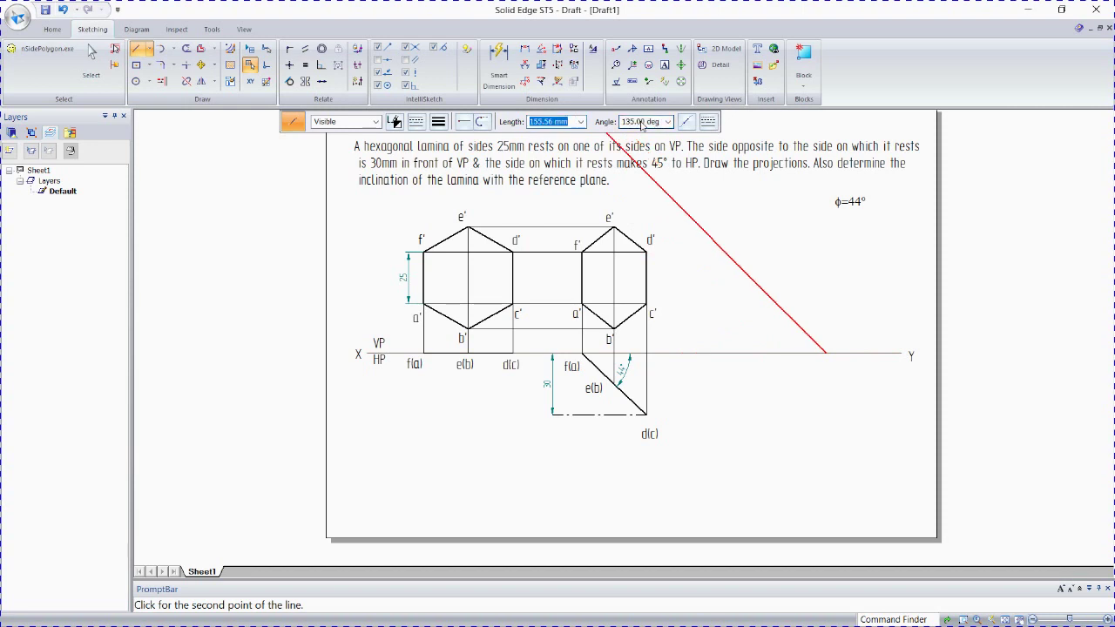
{"action": "left_click", "coordinate": [741, 262]}
{"action": "key", "text": "Escape"}
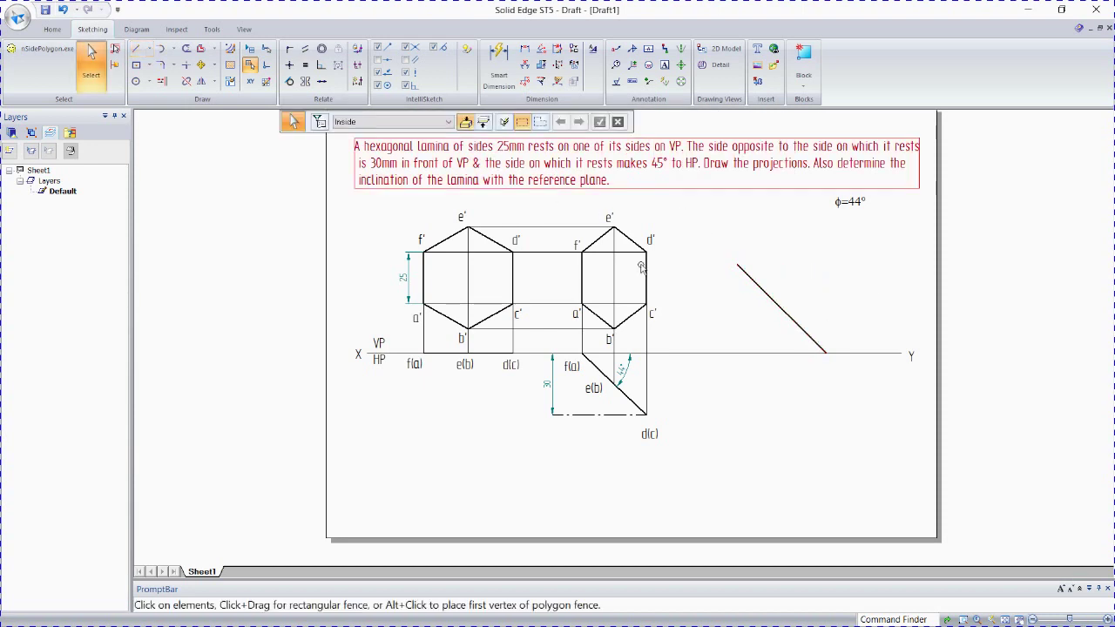
{"action": "key", "text": "Escape"}
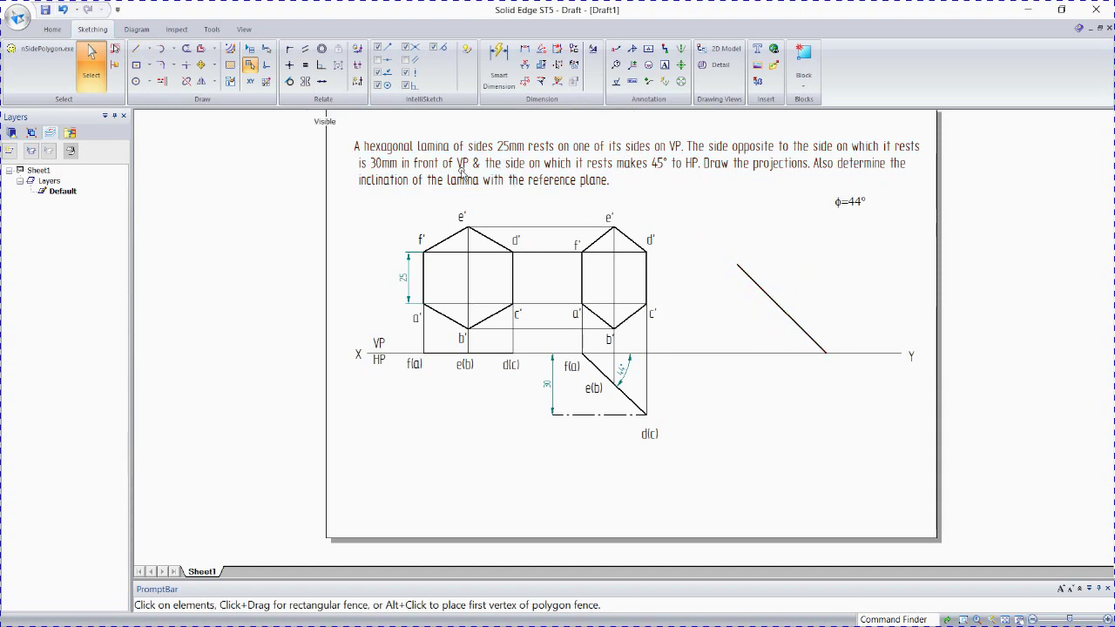
Step: Give the new inclined line near Y a thinner line width
{"action": "left_click", "coordinate": [779, 306]}
{"action": "left_click", "coordinate": [438, 121]}
{"action": "left_click", "coordinate": [447, 139]}
{"action": "left_click", "coordinate": [709, 209]}
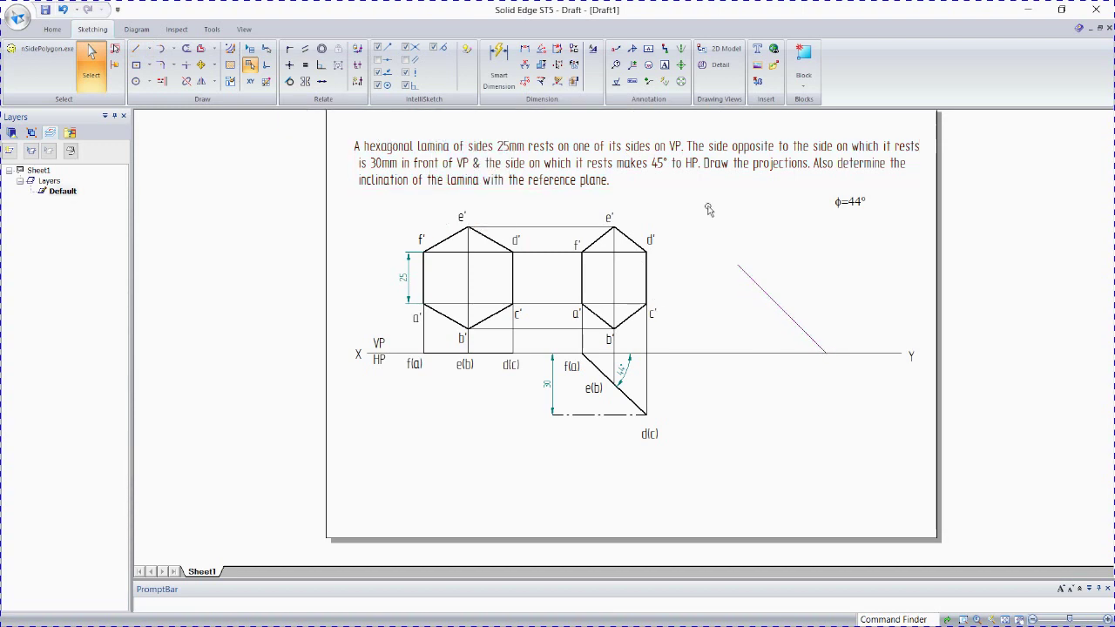
Step: Dimension the angle between the thin inclined line near Y and the XY line
{"action": "left_click", "coordinate": [524, 65]}
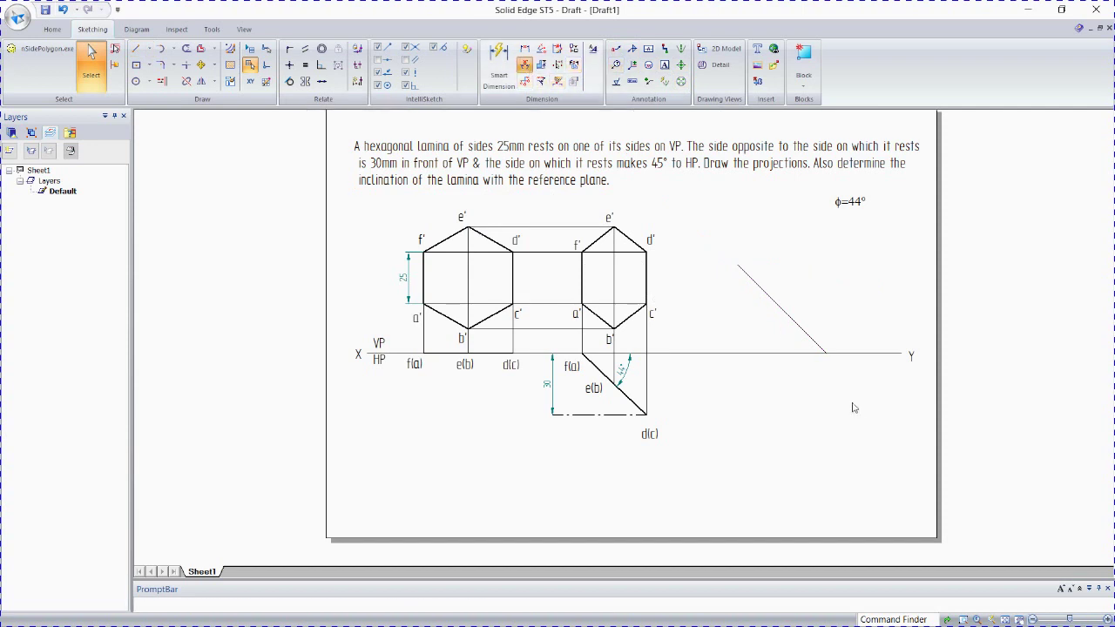
{"action": "left_click", "coordinate": [797, 324]}
{"action": "left_click", "coordinate": [772, 354]}
{"action": "left_click", "coordinate": [740, 319]}
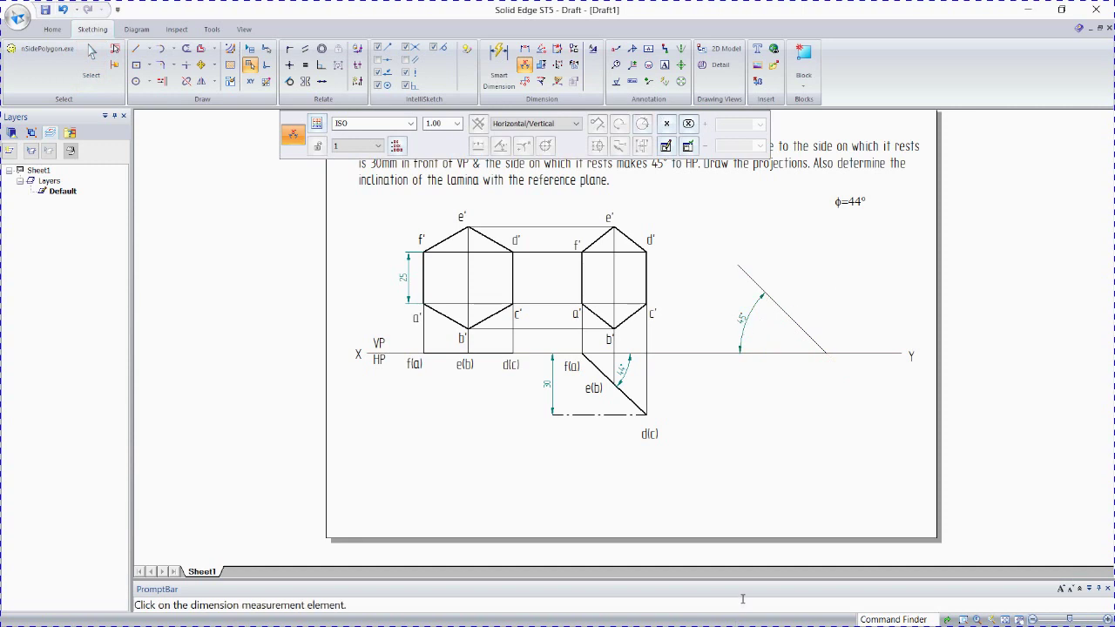
{"action": "key", "text": "Escape"}
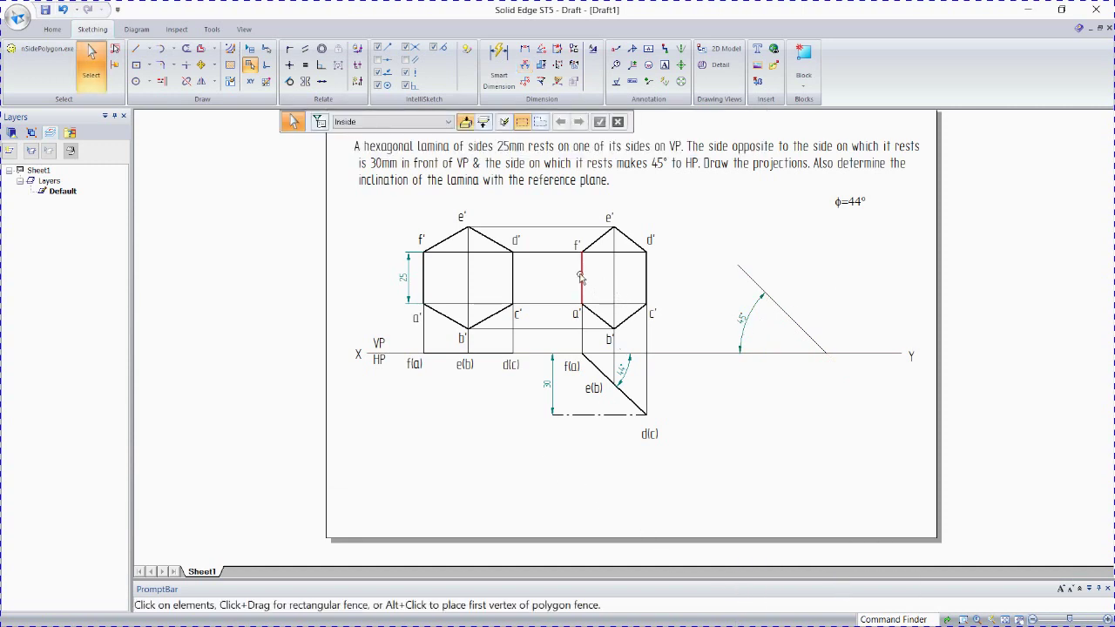
Step: Copy the second front view's hexagon so that its corner a' lands on the thin inclined 45° line
{"action": "left_click", "coordinate": [581, 275]}
{"action": "left_click", "coordinate": [599, 316], "text": "ctrl"}
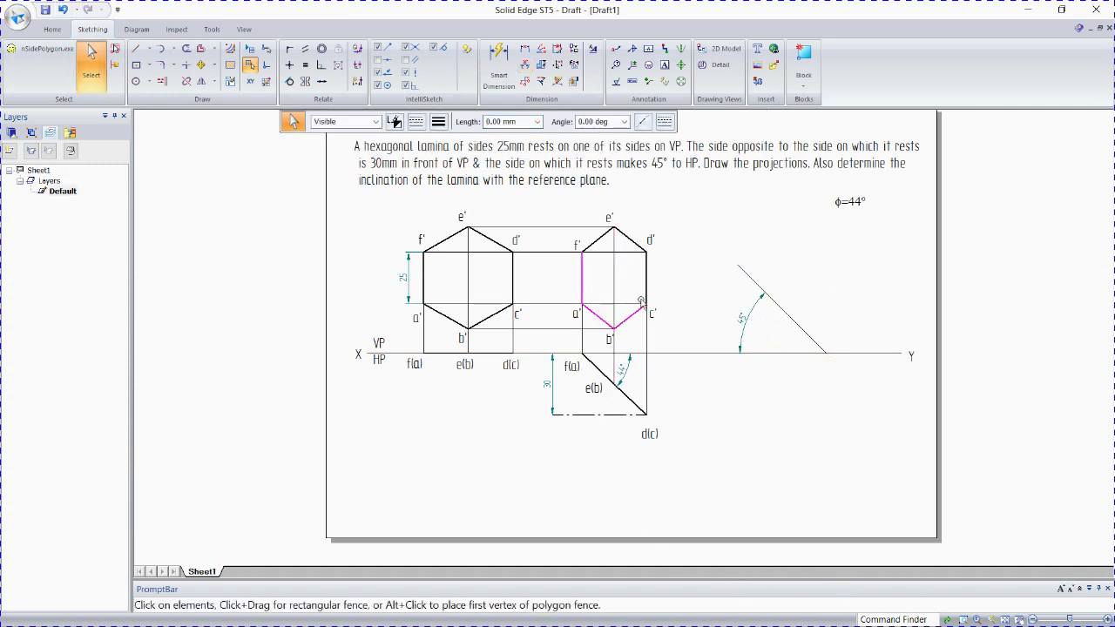
{"action": "left_click", "coordinate": [647, 287], "text": "ctrl"}
{"action": "left_click", "coordinate": [201, 67]}
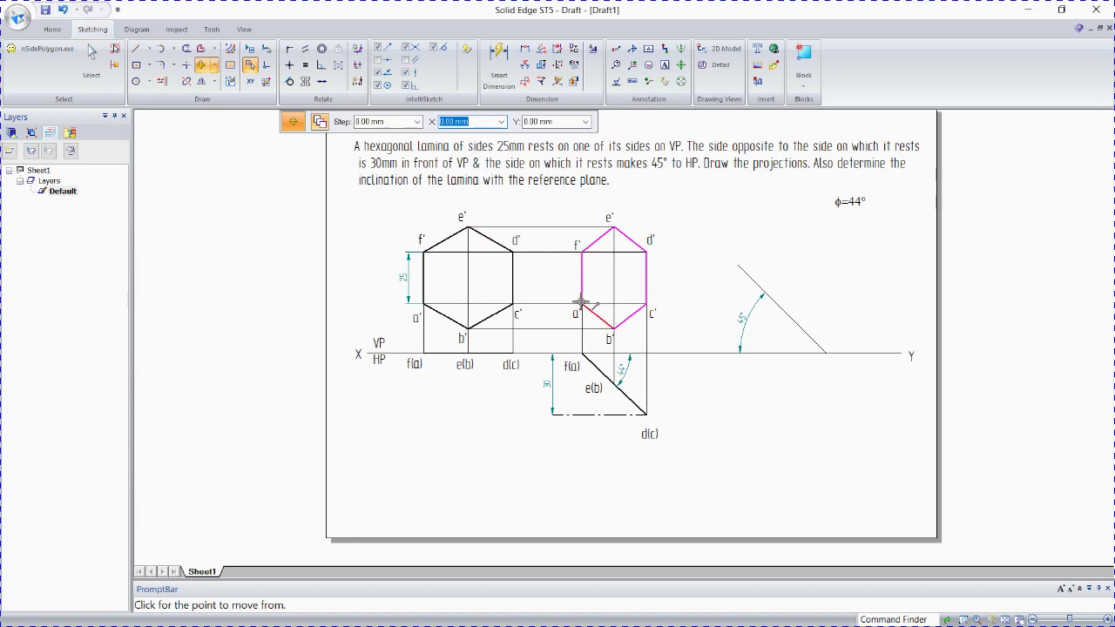
{"action": "left_click", "coordinate": [581, 302]}
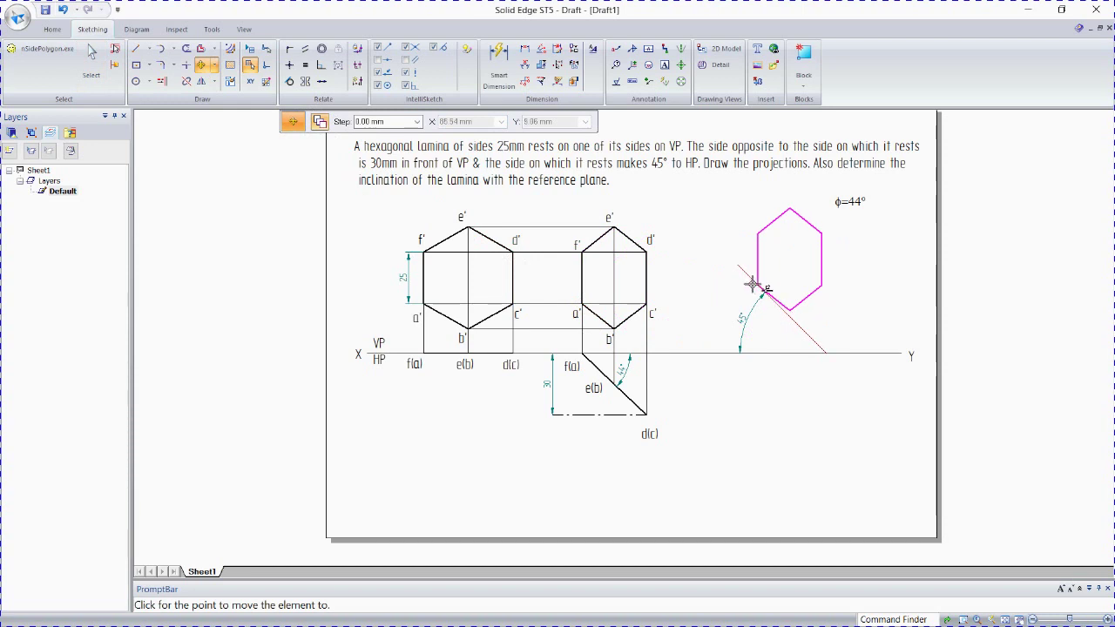
{"action": "left_click", "coordinate": [752, 285]}
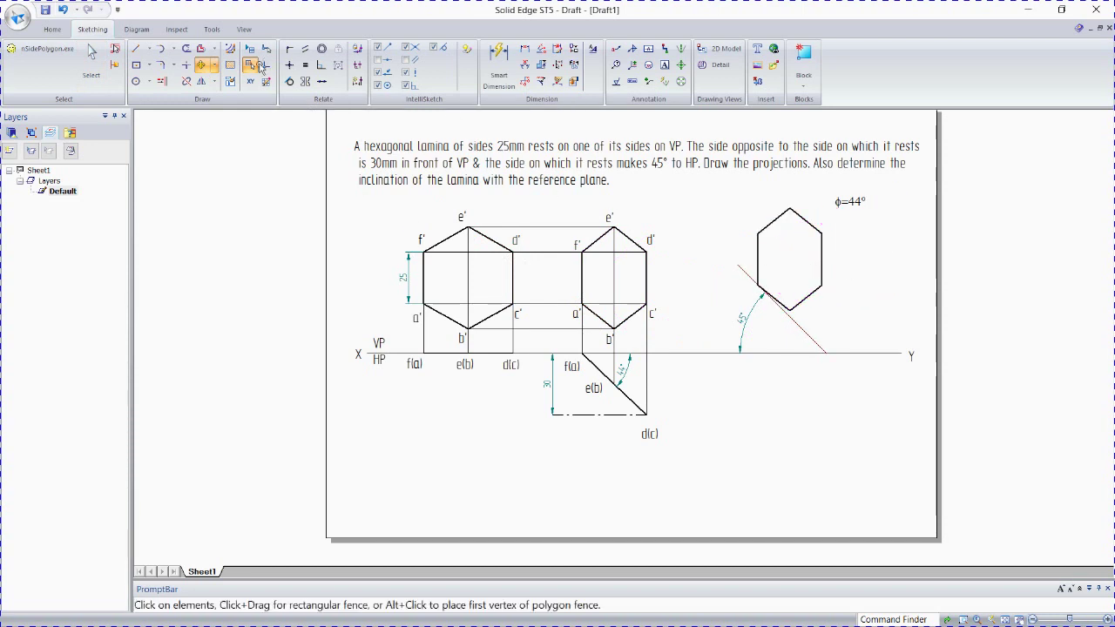
Step: Rotate a copy of the hexagon about its a' corner until side f'a' lies along the 45° line, and delete the upright hexagon
{"action": "left_click", "coordinate": [215, 70]}
{"action": "left_click", "coordinate": [230, 94]}
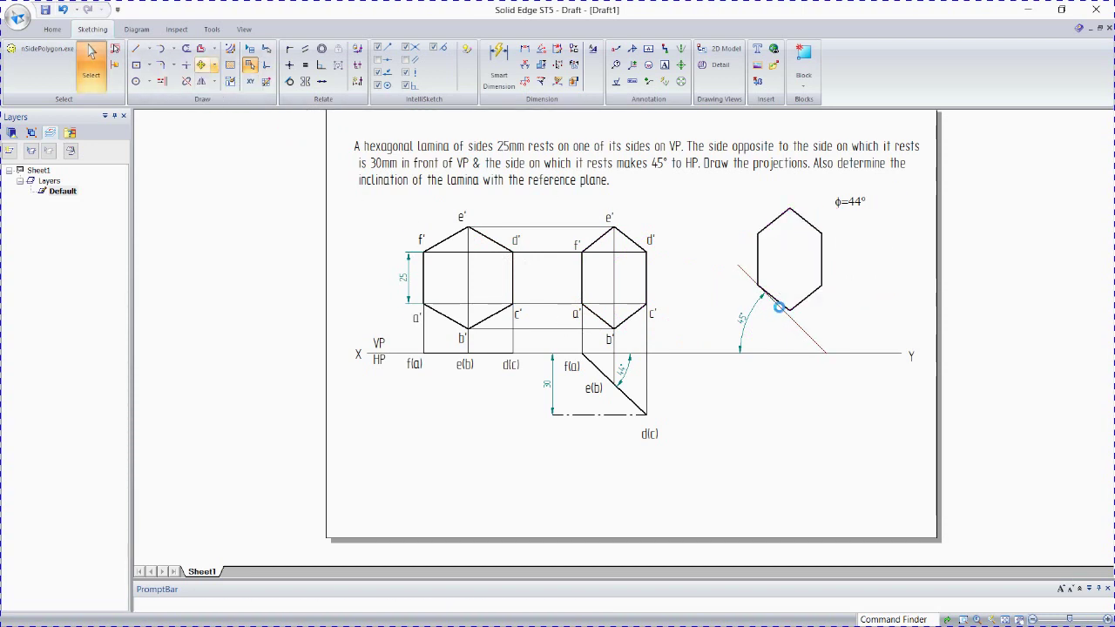
{"action": "left_click", "coordinate": [759, 284]}
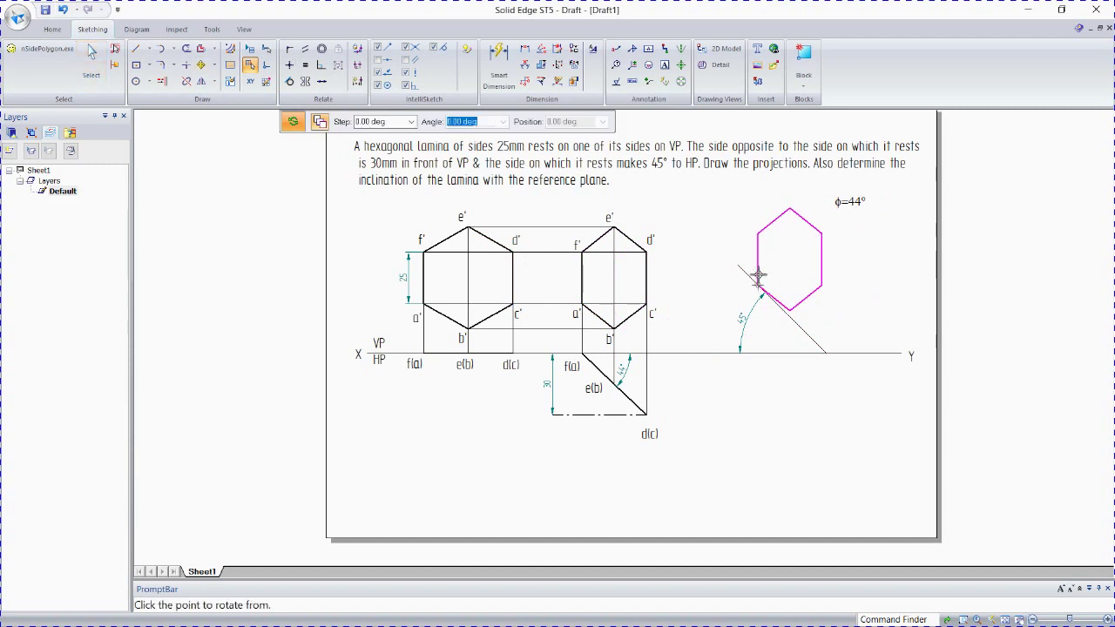
{"action": "left_click", "coordinate": [757, 230]}
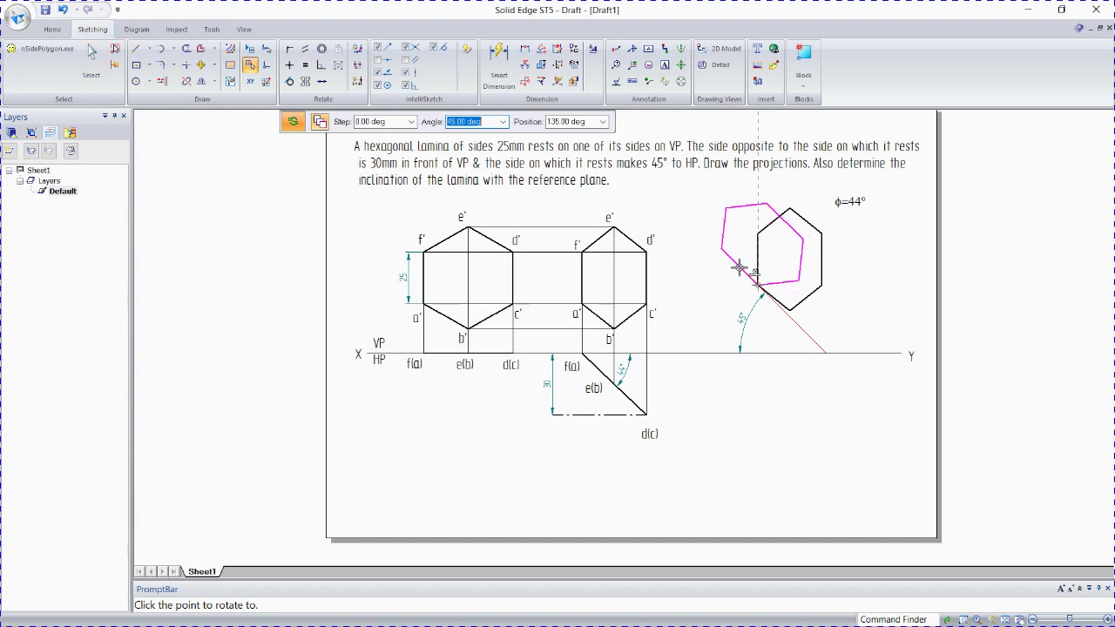
{"action": "left_click", "coordinate": [859, 232]}
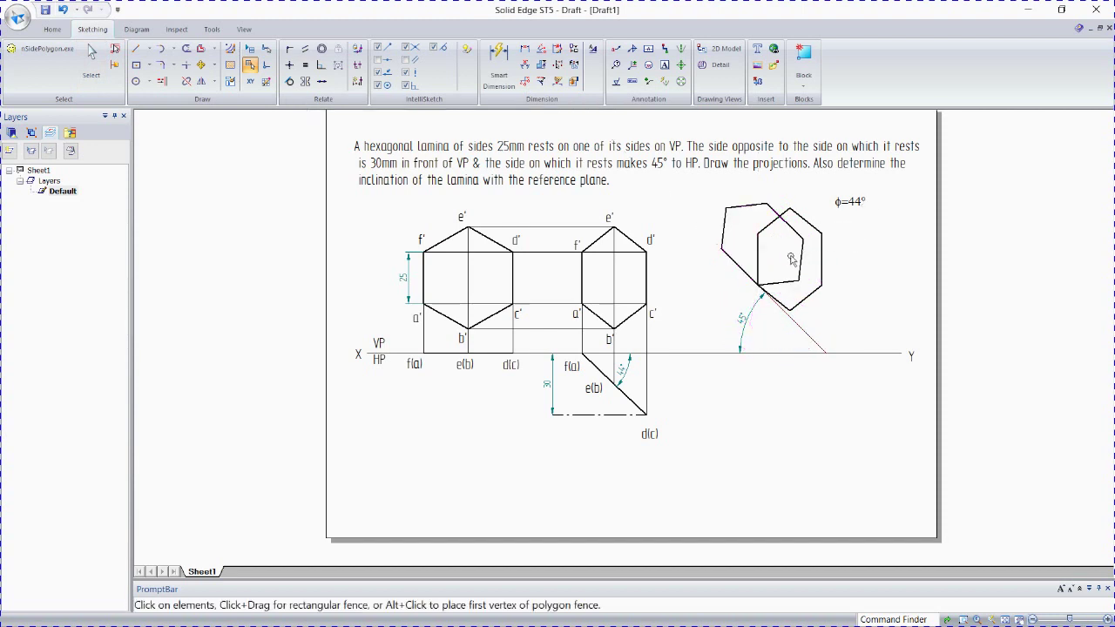
{"action": "left_click", "coordinate": [781, 303]}
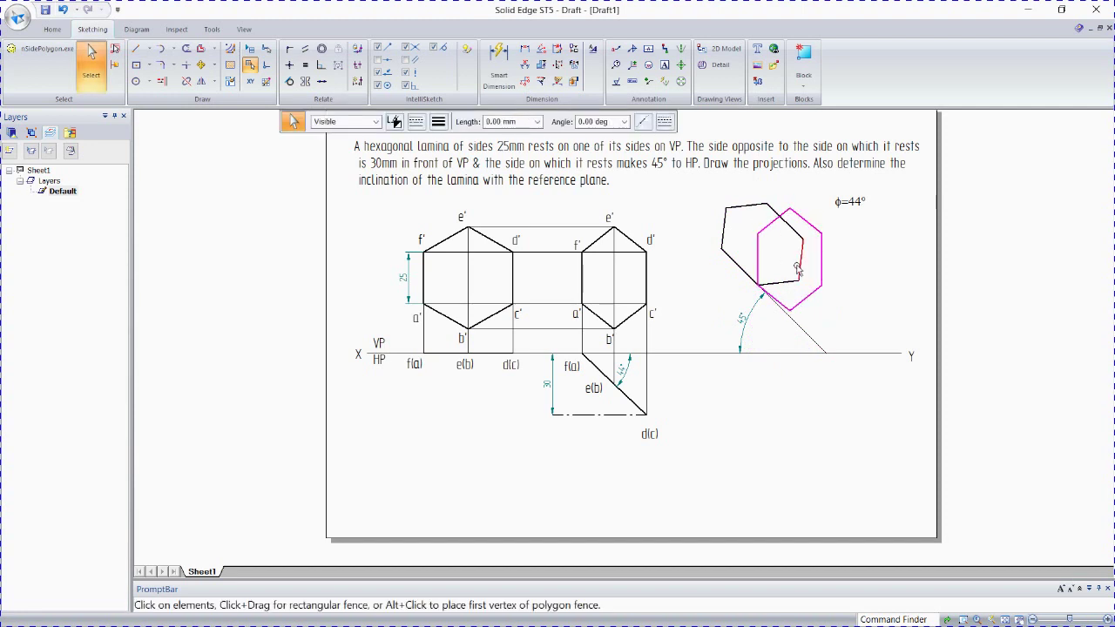
{"action": "key", "text": "Escape"}
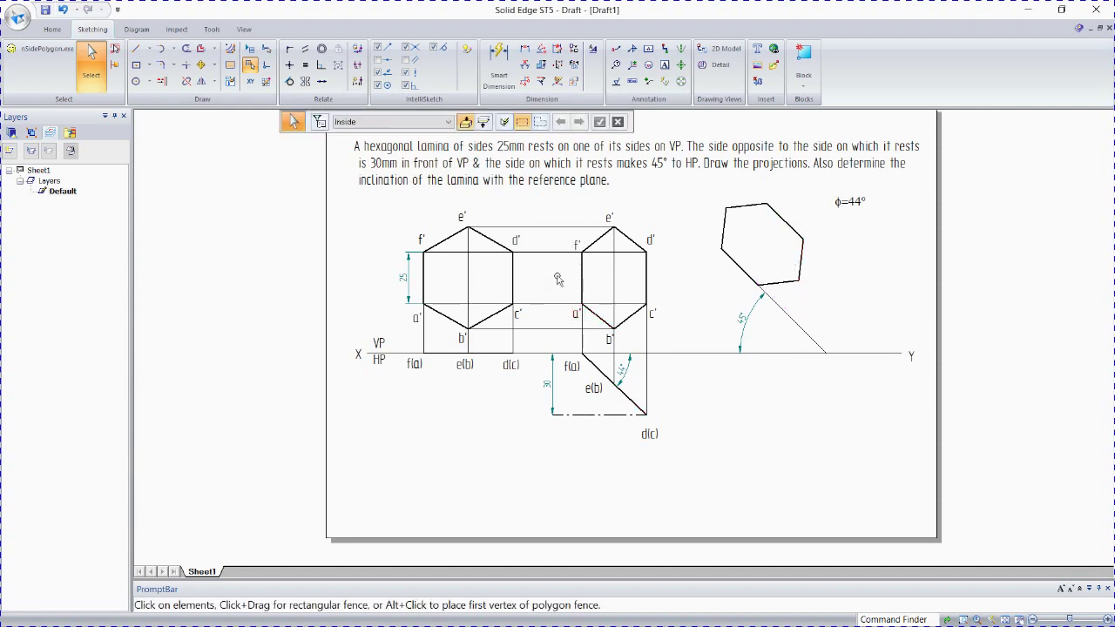
Step: Copy the labels a' and f' from the second front view to the ends of the rotated hexagon's side on the 45° line
{"action": "left_click", "coordinate": [575, 315]}
{"action": "left_click_drag", "start_coordinate": [578, 315], "coordinate": [746, 294], "text": "ctrl"}
{"action": "left_click", "coordinate": [870, 280]}
{"action": "left_click", "coordinate": [576, 319]}
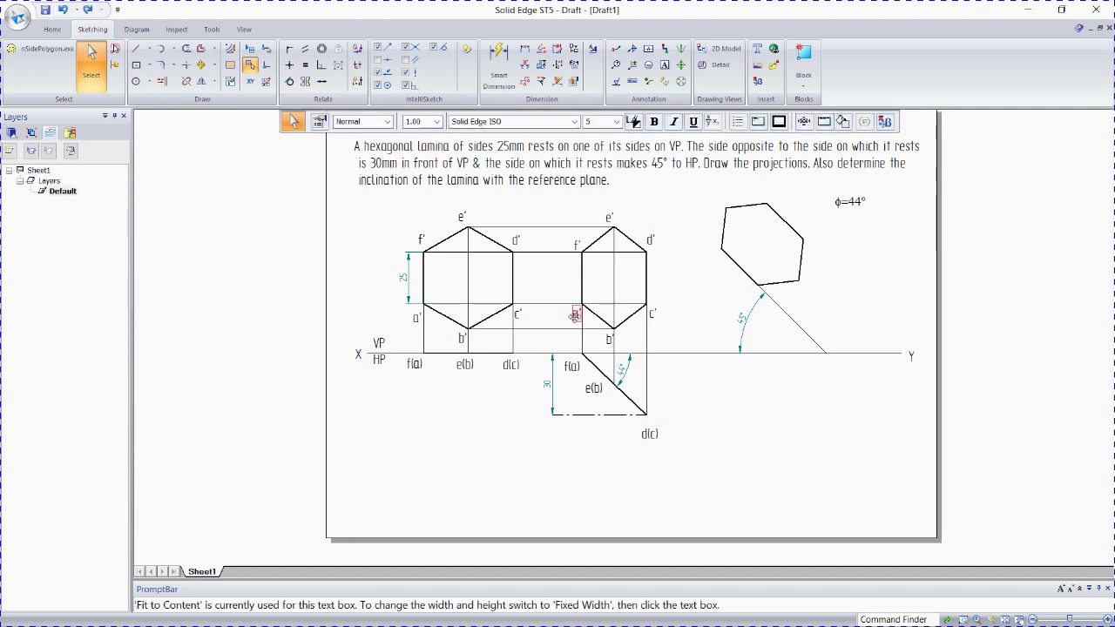
{"action": "left_click_drag", "start_coordinate": [576, 319], "coordinate": [743, 297], "text": "ctrl"}
{"action": "left_click", "coordinate": [583, 237]}
{"action": "left_click_drag", "start_coordinate": [584, 237], "coordinate": [723, 248], "text": "ctrl"}
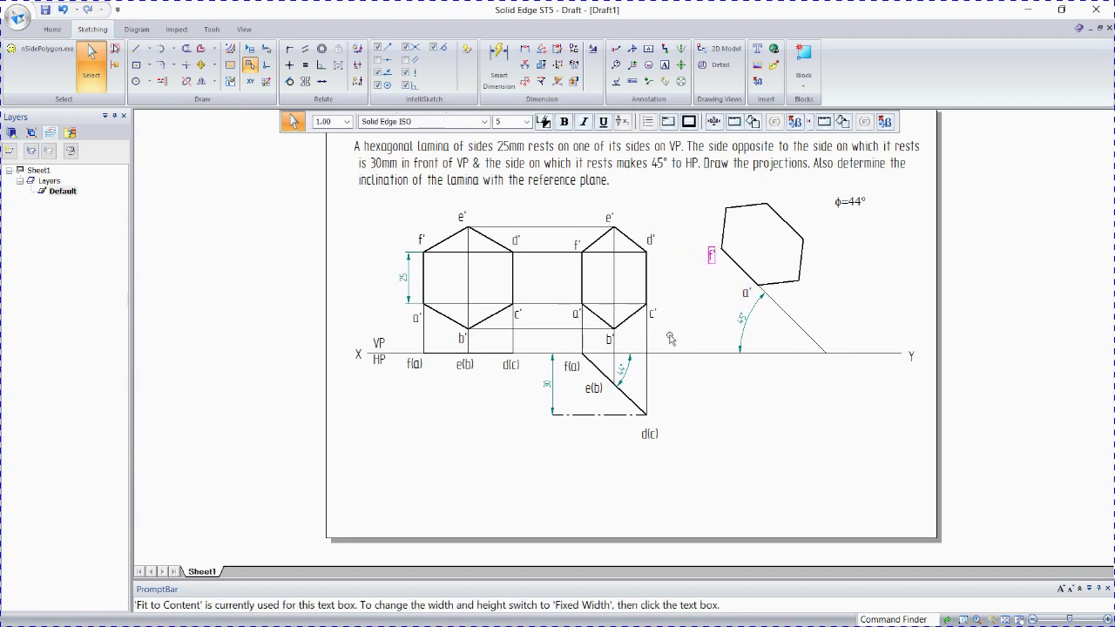
Step: Copy the labels b', c', d' and e' from the second front view to the remaining corners of the rotated hexagon
{"action": "left_click", "coordinate": [607, 345]}
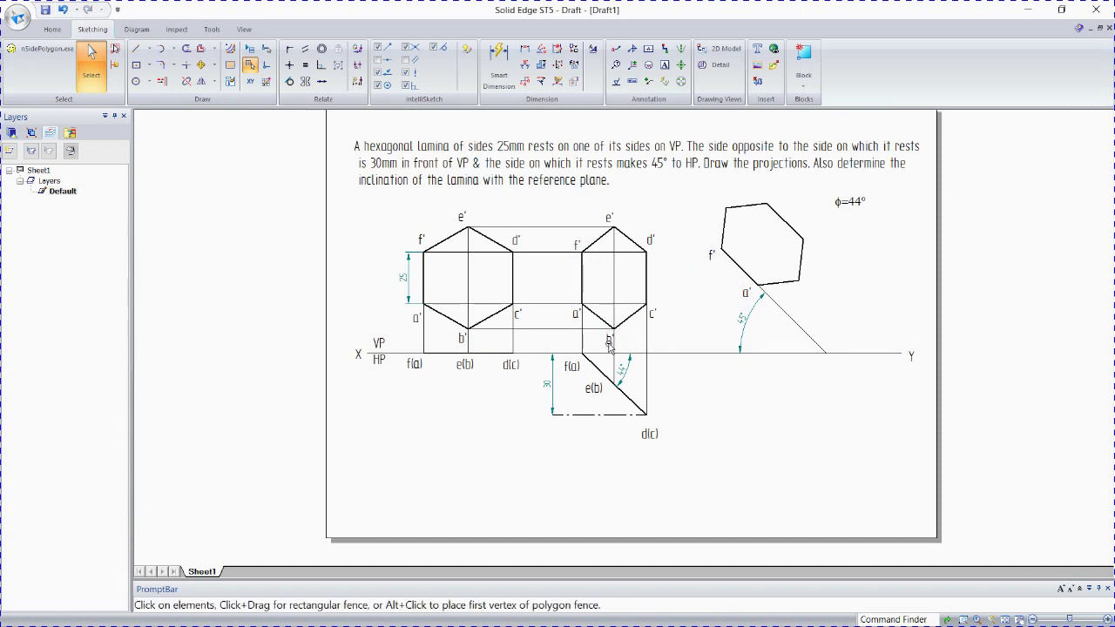
{"action": "left_click", "coordinate": [609, 342]}
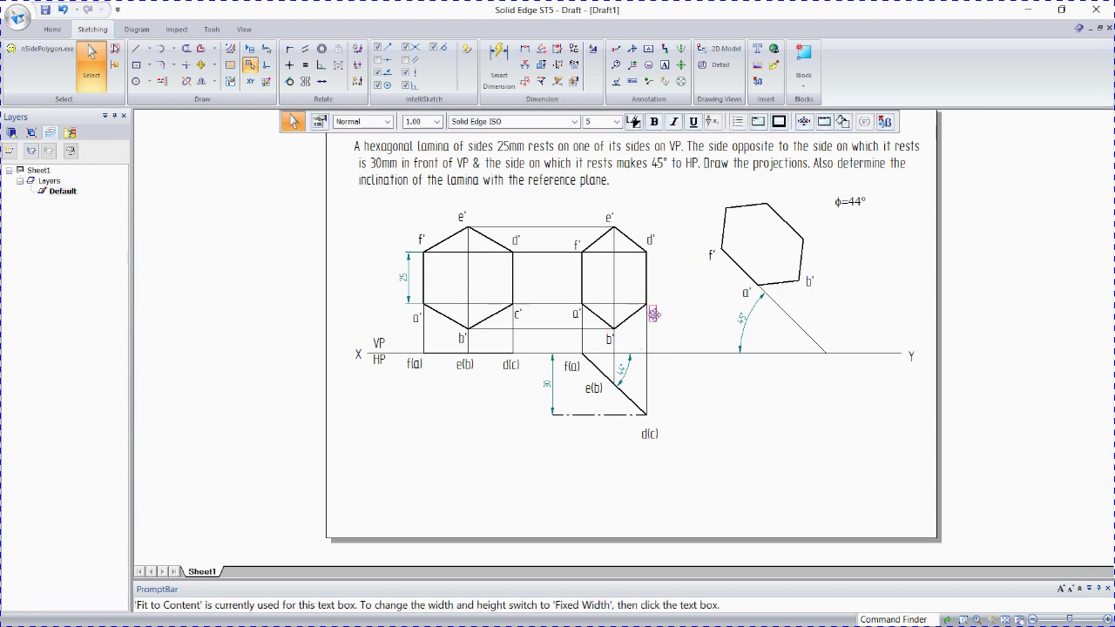
{"action": "left_click_drag", "start_coordinate": [653, 308], "coordinate": [815, 231], "text": "ctrl"}
{"action": "left_click", "coordinate": [657, 225]}
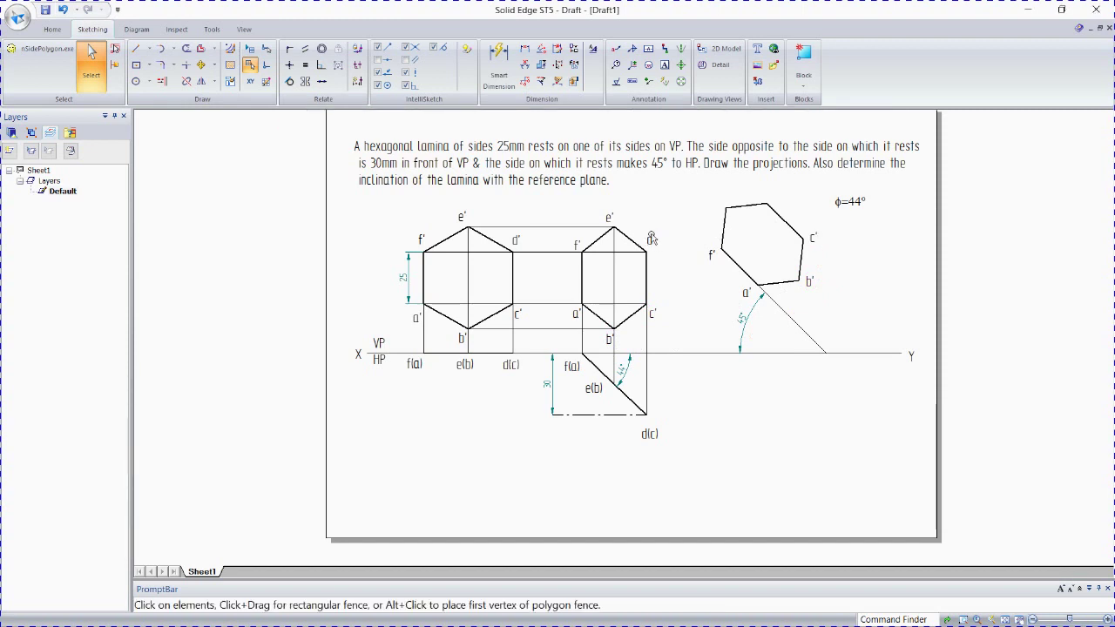
{"action": "left_click", "coordinate": [651, 238]}
{"action": "left_click_drag", "start_coordinate": [652, 238], "coordinate": [723, 189], "text": "ctrl"}
{"action": "left_click", "coordinate": [825, 432]}
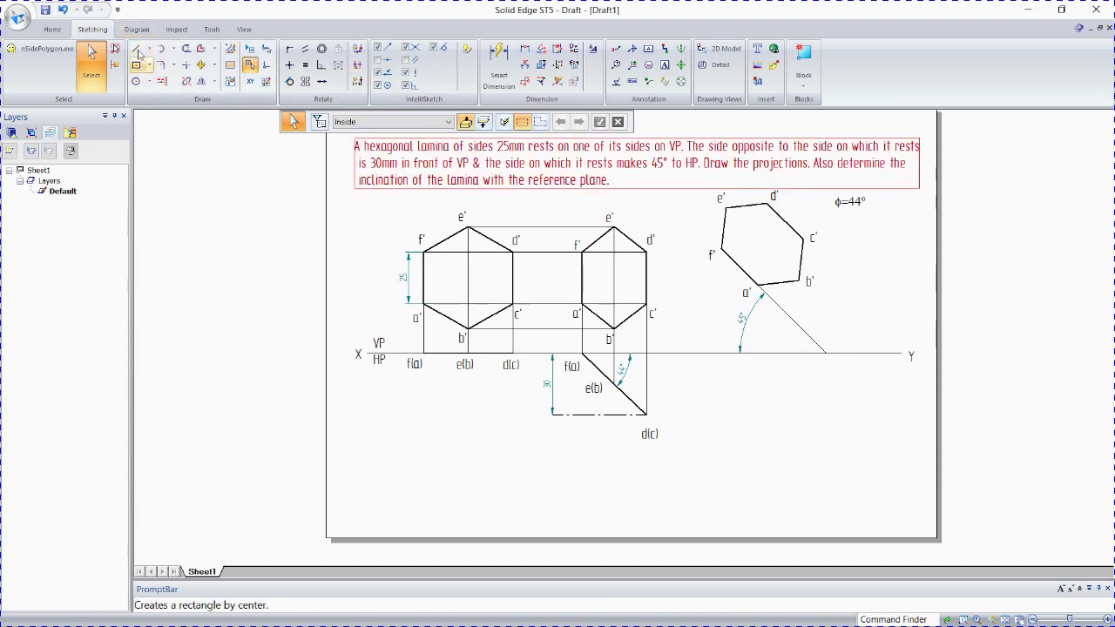
Step: Draw 0.13 mm wide horizontal projectors rightward from d(c), about 111 mm long, and from e(b), about 120 mm long
{"action": "left_click", "coordinate": [136, 48]}
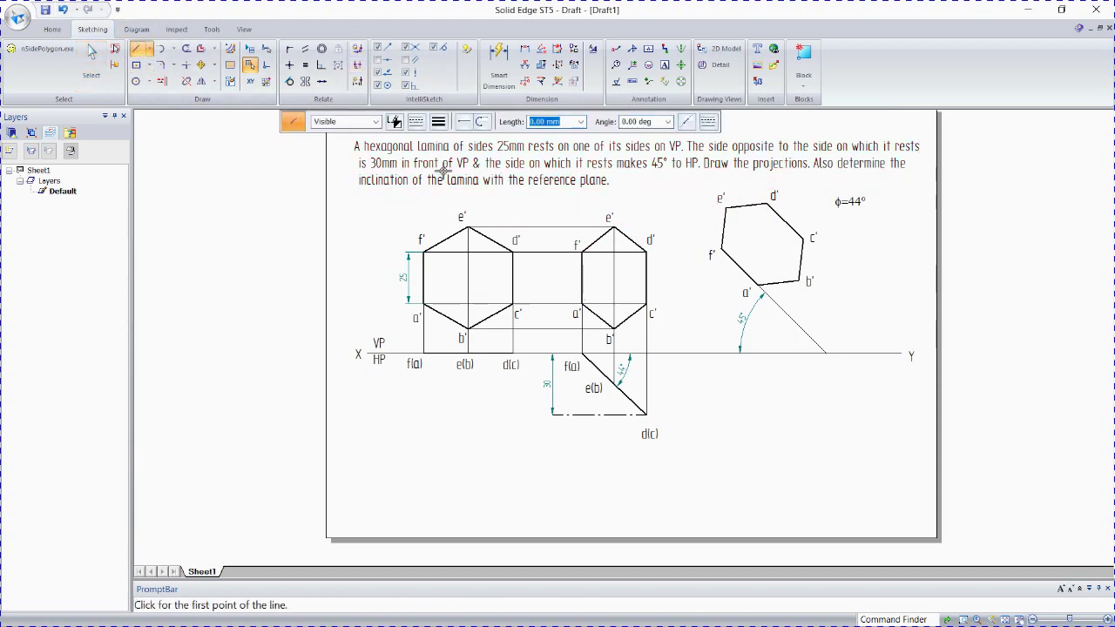
{"action": "left_click", "coordinate": [417, 121]}
{"action": "left_click", "coordinate": [426, 137]}
{"action": "left_click", "coordinate": [439, 121]}
{"action": "left_click", "coordinate": [453, 221]}
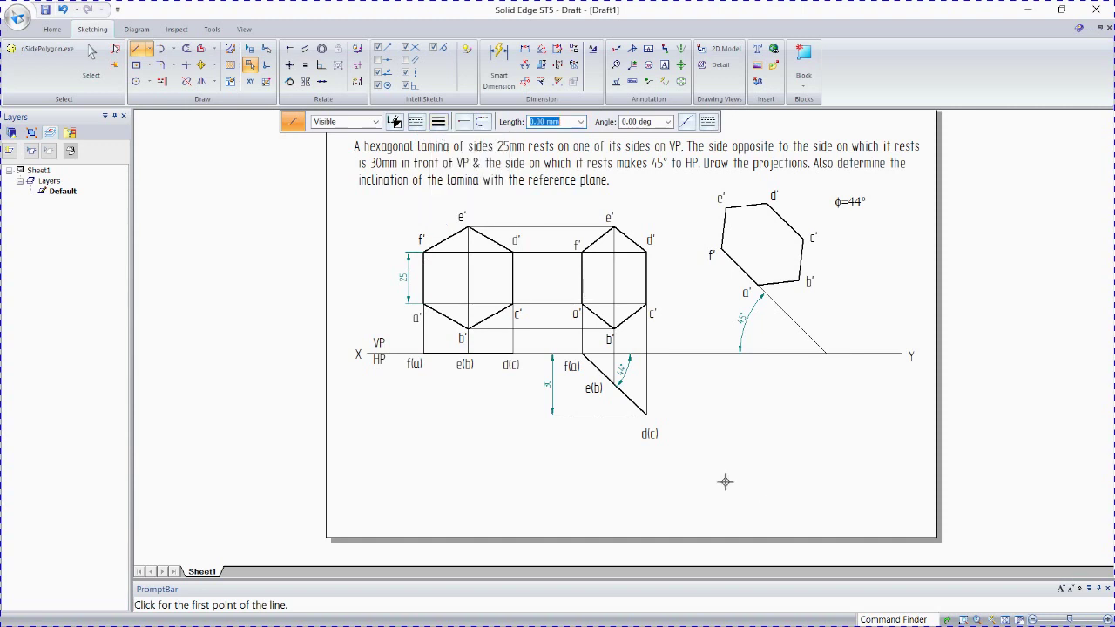
{"action": "left_click", "coordinate": [645, 415]}
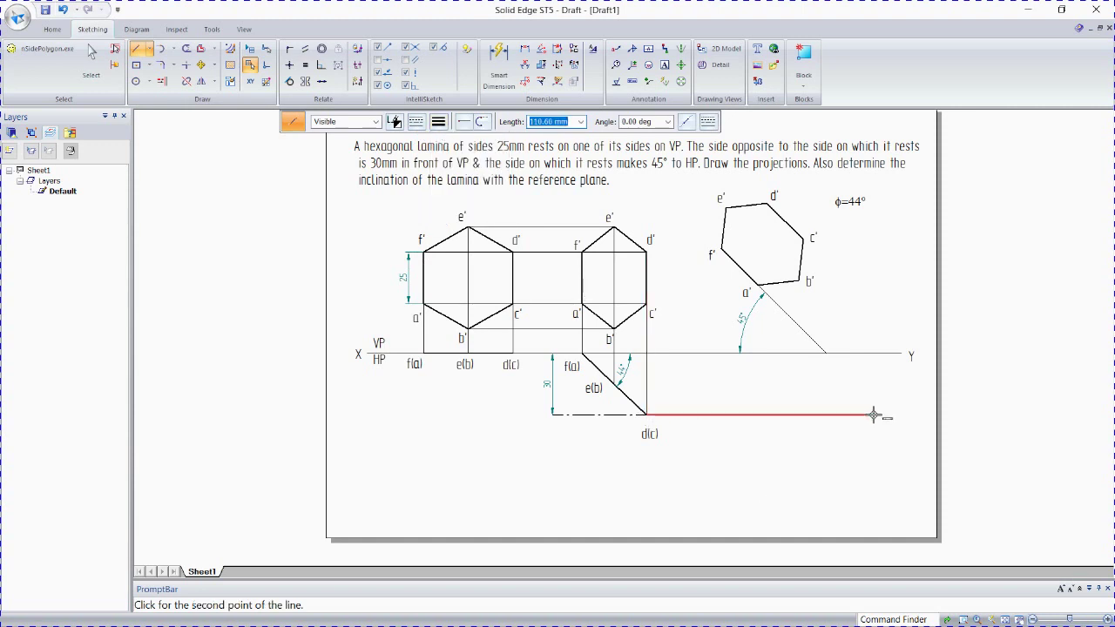
{"action": "left_click", "coordinate": [874, 414]}
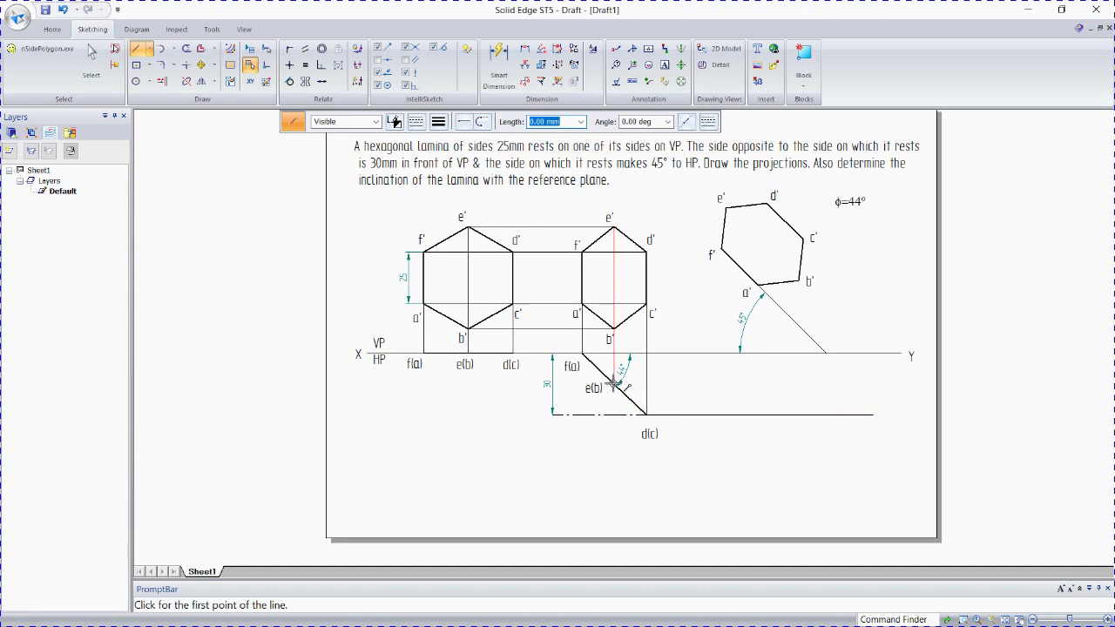
{"action": "left_click", "coordinate": [615, 383]}
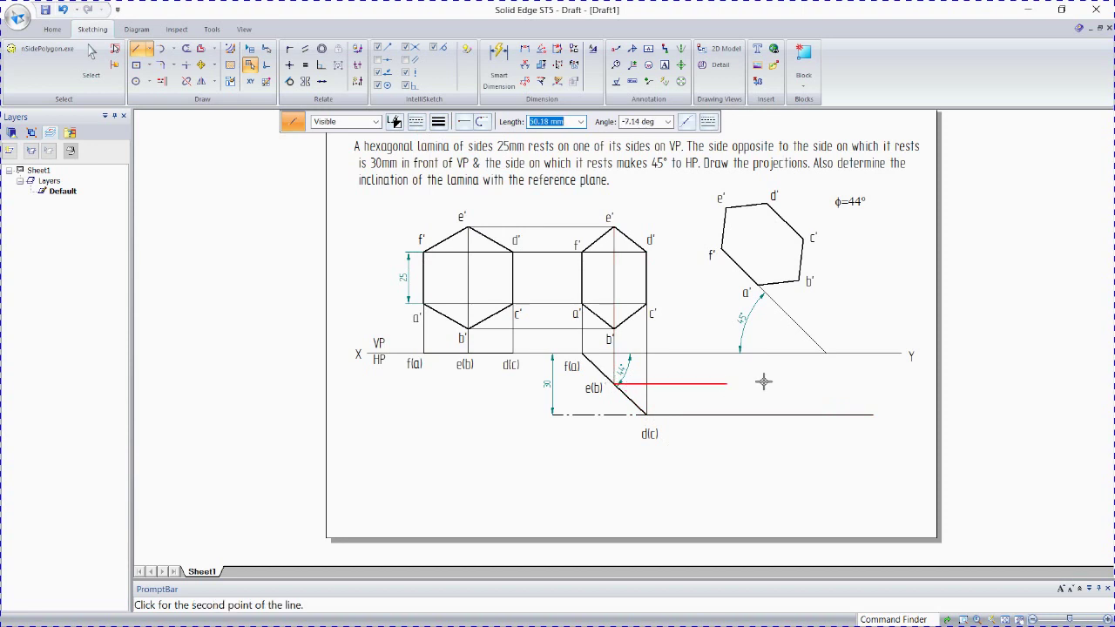
{"action": "left_click", "coordinate": [860, 385]}
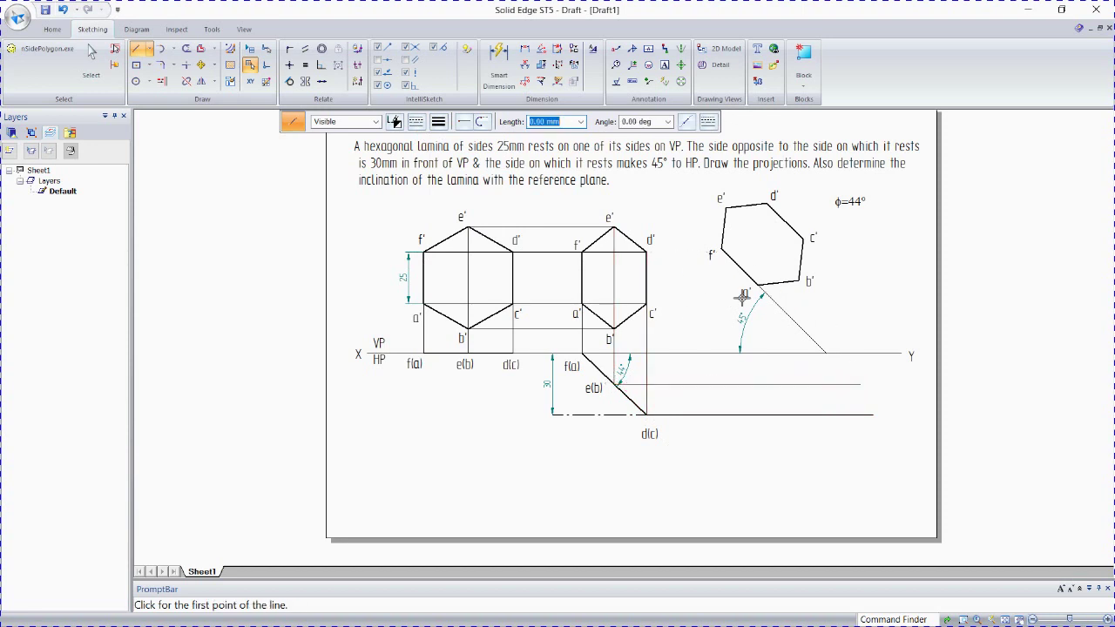
Step: Draw vertical projectors from the rotated hexagon's a' to the XY line, b' to the e(b) projector and c' to the d(c) projector
{"action": "left_click", "coordinate": [758, 284]}
{"action": "left_click", "coordinate": [758, 353]}
{"action": "left_click", "coordinate": [798, 282]}
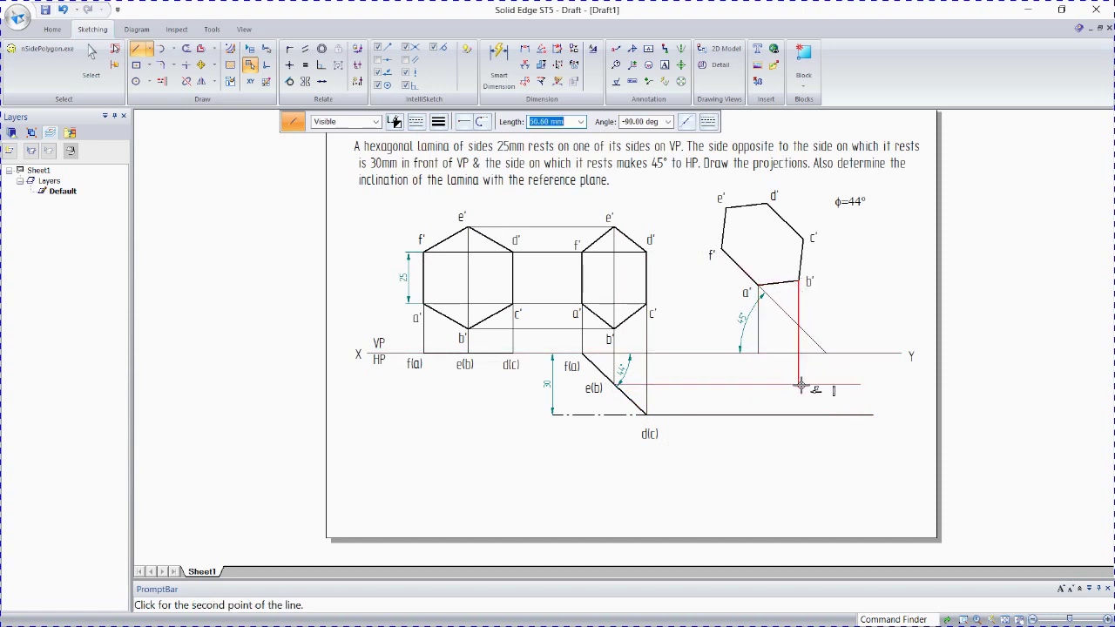
{"action": "left_click", "coordinate": [800, 384]}
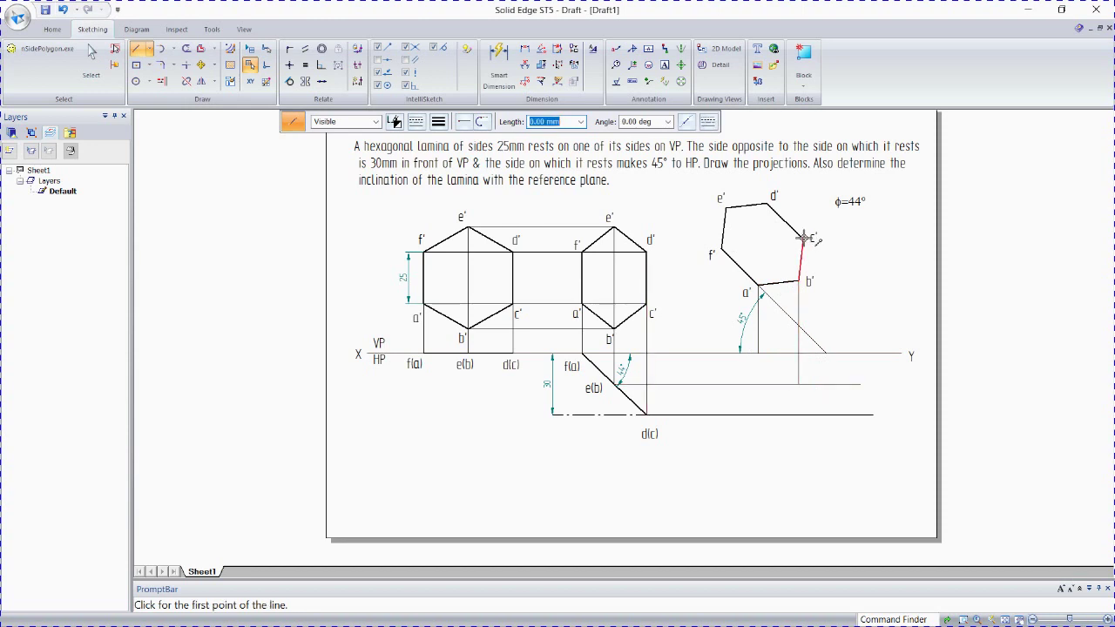
{"action": "left_click", "coordinate": [802, 237]}
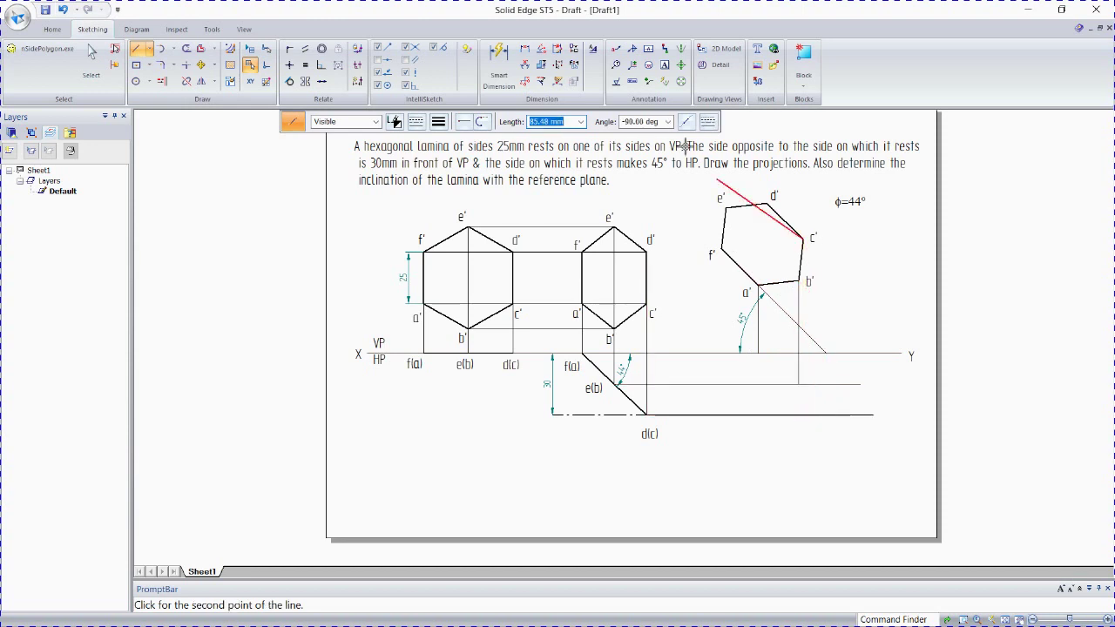
{"action": "left_click", "coordinate": [803, 414]}
Step: Draw vertical projectors from the rotated hexagon's d' to the d(c) projector, e' to the e(b) projector and f' to the XY line
{"action": "left_click", "coordinate": [768, 204]}
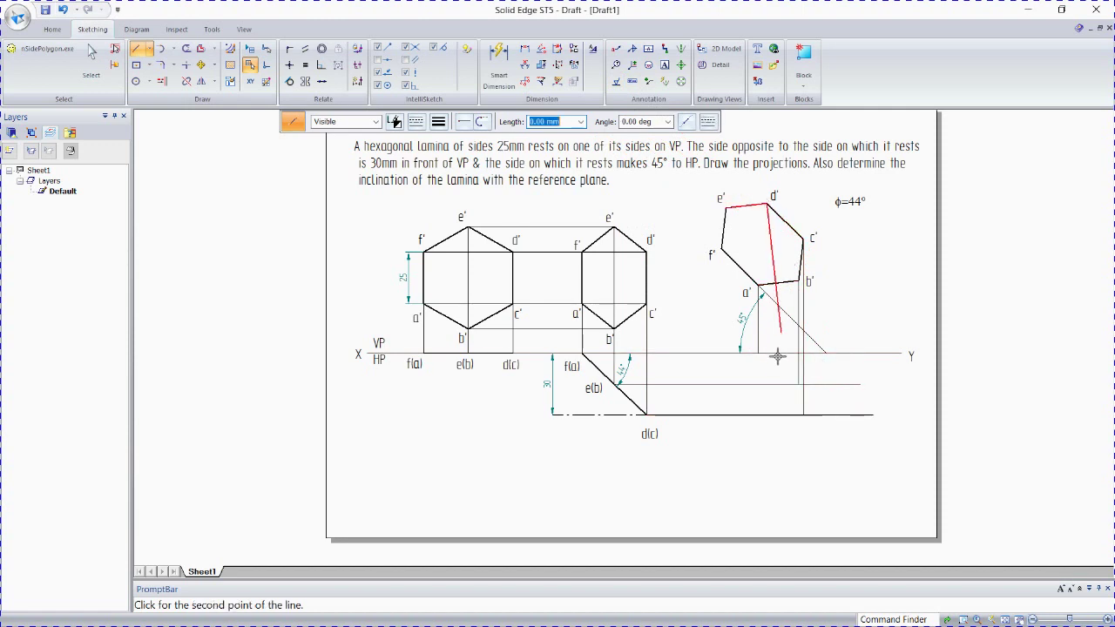
{"action": "left_click", "coordinate": [766, 415]}
{"action": "left_click", "coordinate": [725, 208]}
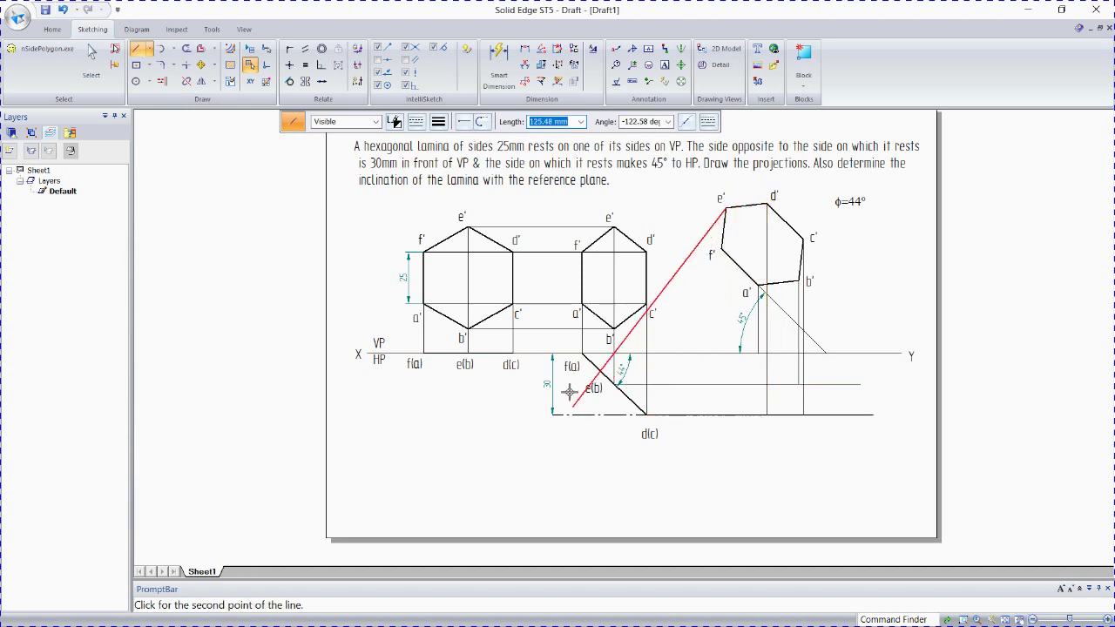
{"action": "left_click", "coordinate": [727, 384]}
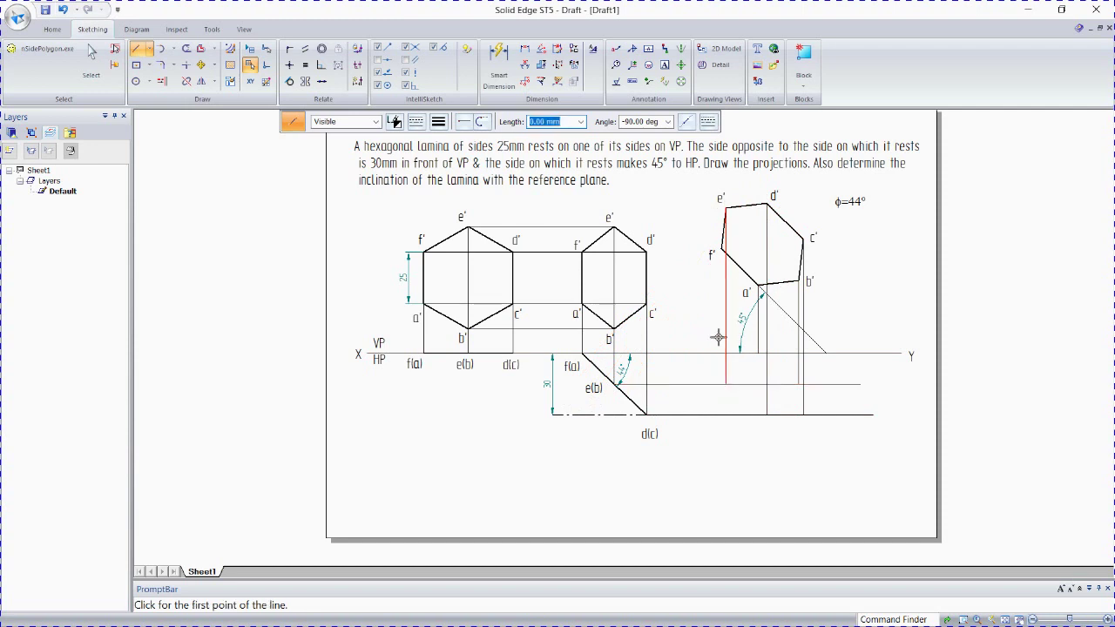
{"action": "left_click", "coordinate": [720, 249]}
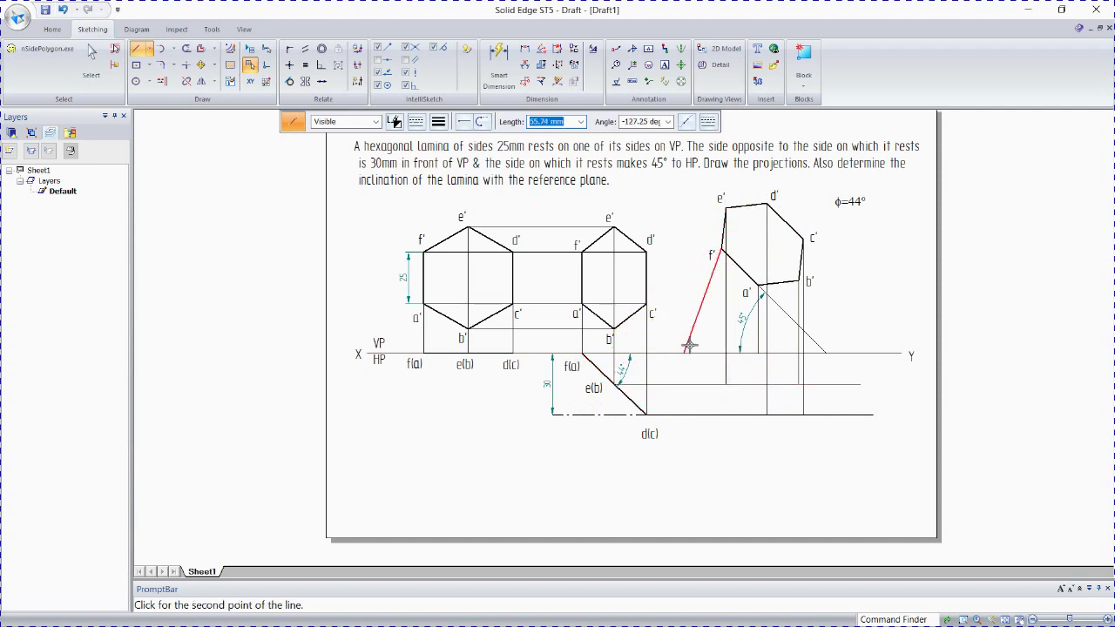
{"action": "left_click", "coordinate": [721, 353]}
Step: Draw a 0.50 mm wide line about 17.7 mm long on the XY line between the projectors of f' and a'
{"action": "left_click", "coordinate": [438, 121]}
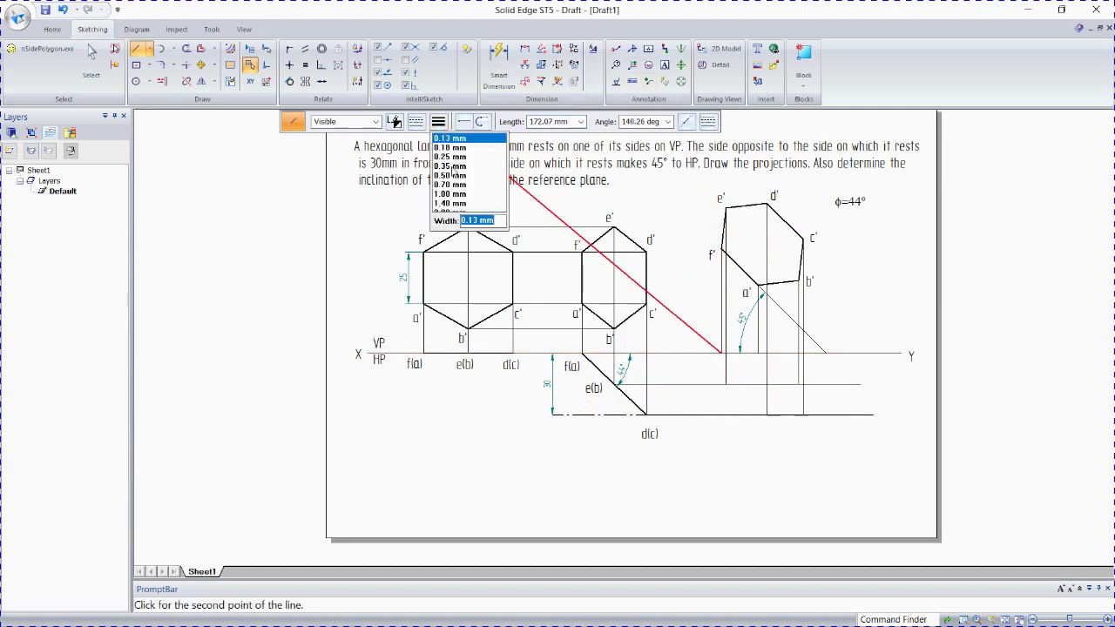
{"action": "left_click", "coordinate": [450, 176]}
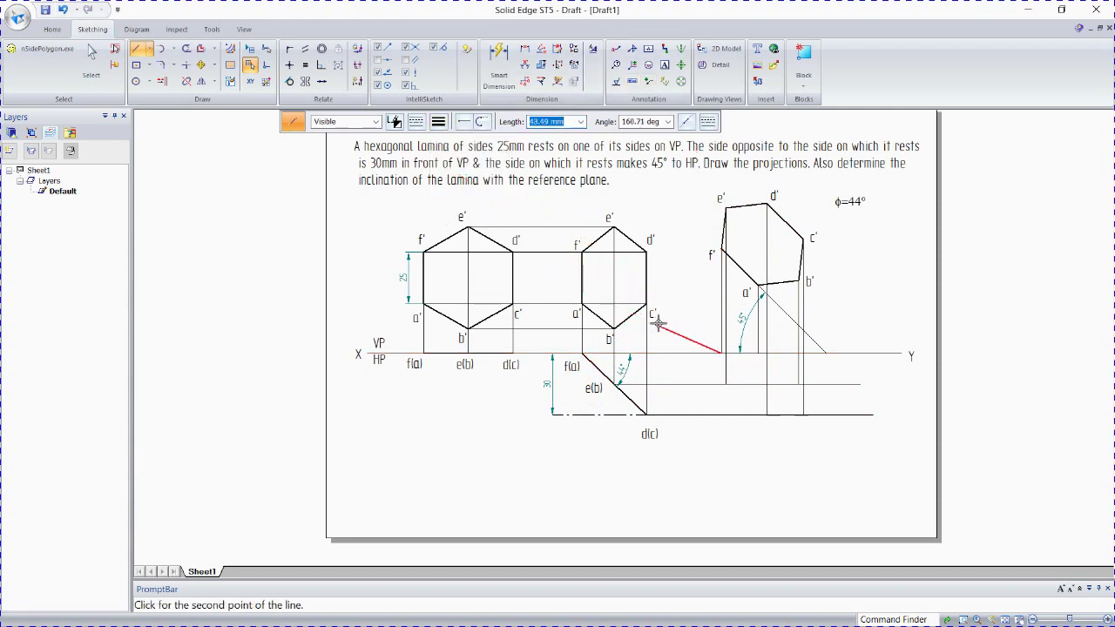
{"action": "left_click", "coordinate": [758, 352]}
{"action": "right_click", "coordinate": [757, 353]}
Step: Add the text labels a, b and c beside their projected points in the third top view
{"action": "left_click", "coordinate": [664, 81]}
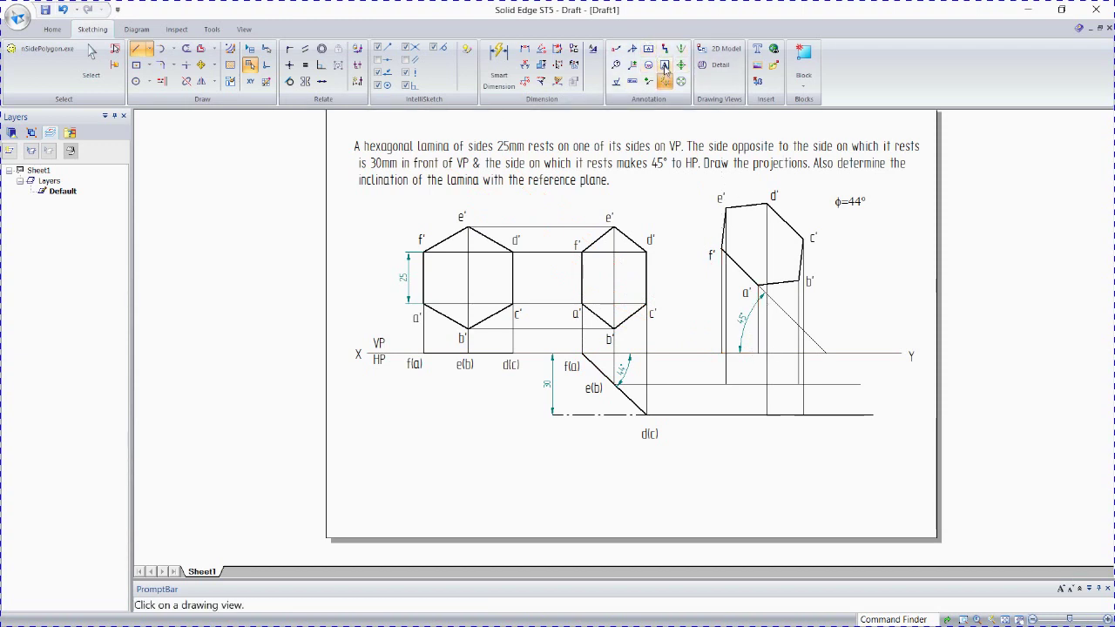
{"action": "left_click", "coordinate": [664, 66]}
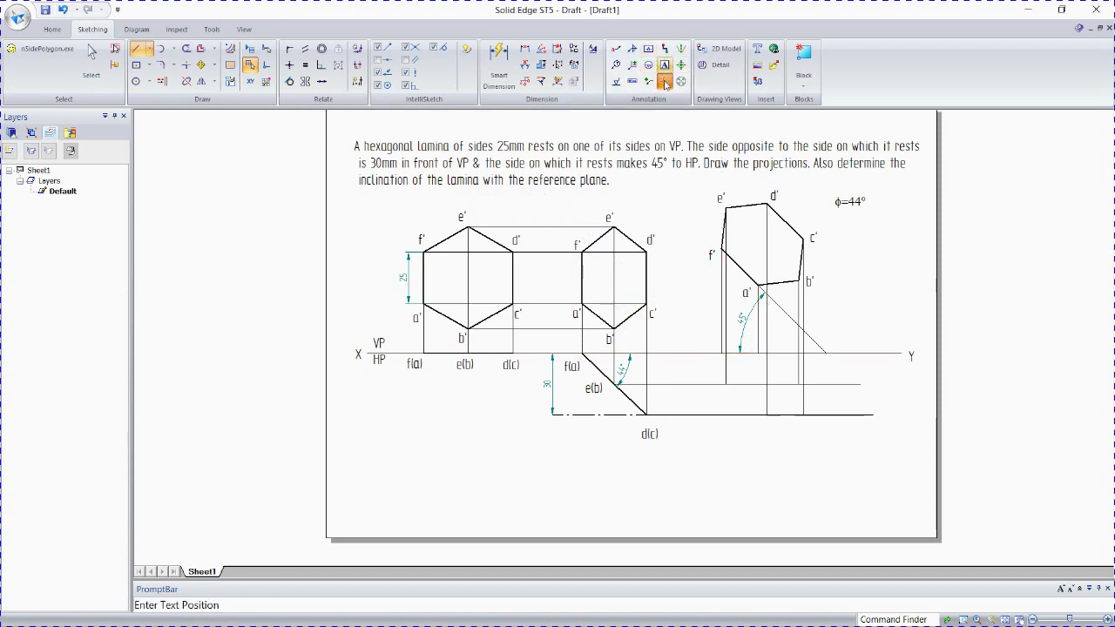
{"action": "left_click", "coordinate": [665, 66]}
{"action": "left_click", "coordinate": [666, 68]}
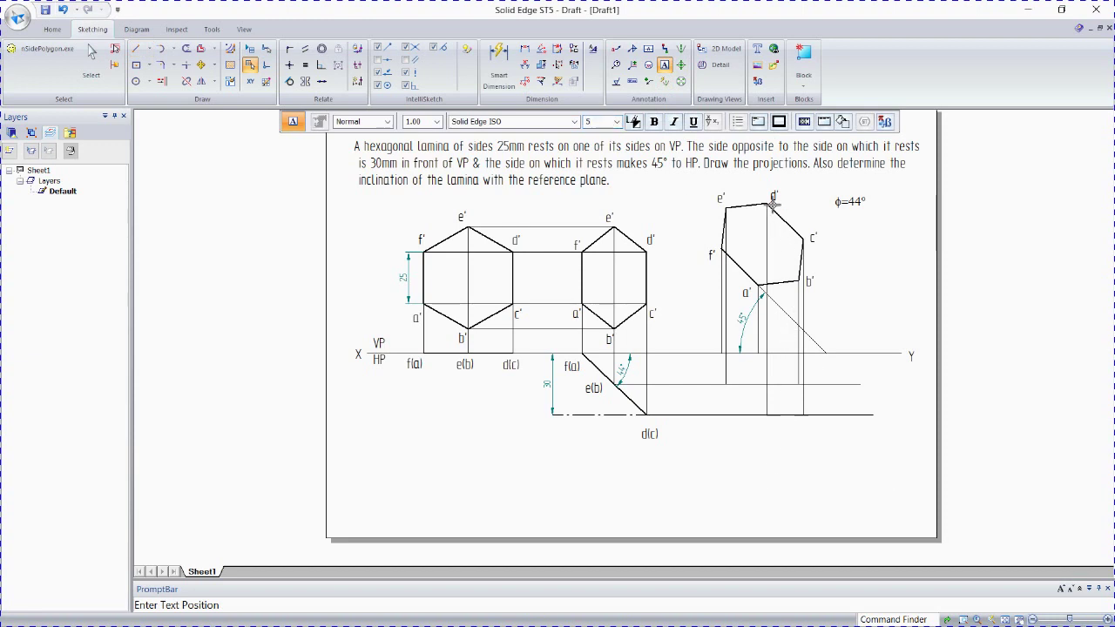
{"action": "left_click", "coordinate": [751, 360]}
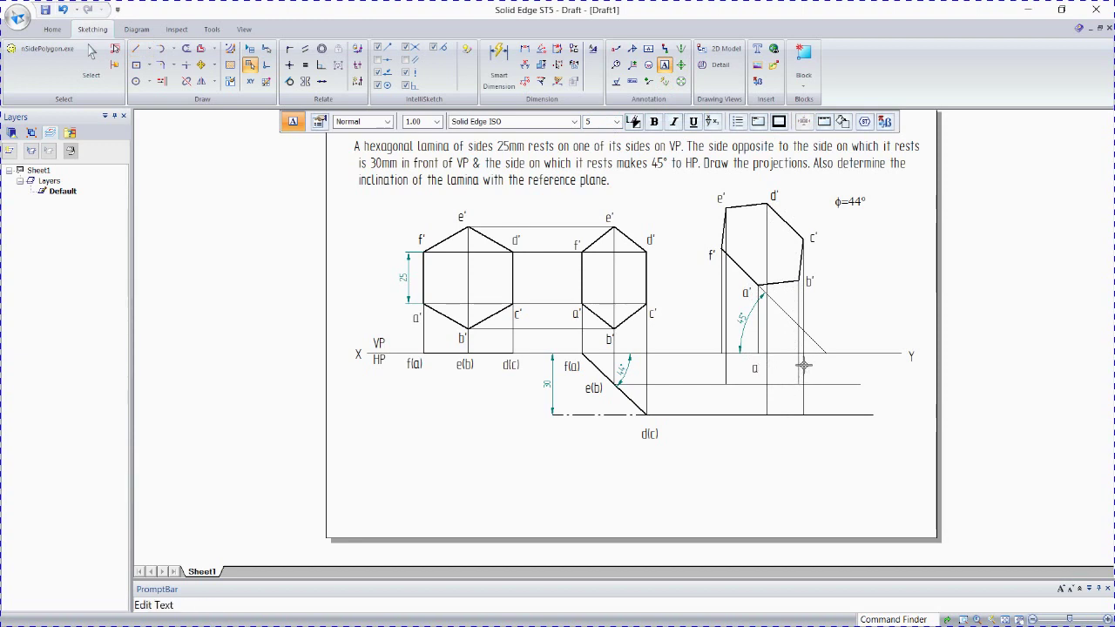
{"action": "type", "text": "b"}
{"action": "left_click", "coordinate": [811, 420]}
{"action": "left_click", "coordinate": [811, 420]}
Step: Add the text labels d, e and f beside their projected points in the third top view
{"action": "left_click", "coordinate": [764, 425]}
{"action": "left_click", "coordinate": [763, 425]}
{"action": "type", "text": "d"}
{"action": "left_click", "coordinate": [720, 388]}
{"action": "left_click", "coordinate": [720, 389]}
{"action": "type", "text": "e"}
{"action": "left_click", "coordinate": [726, 355]}
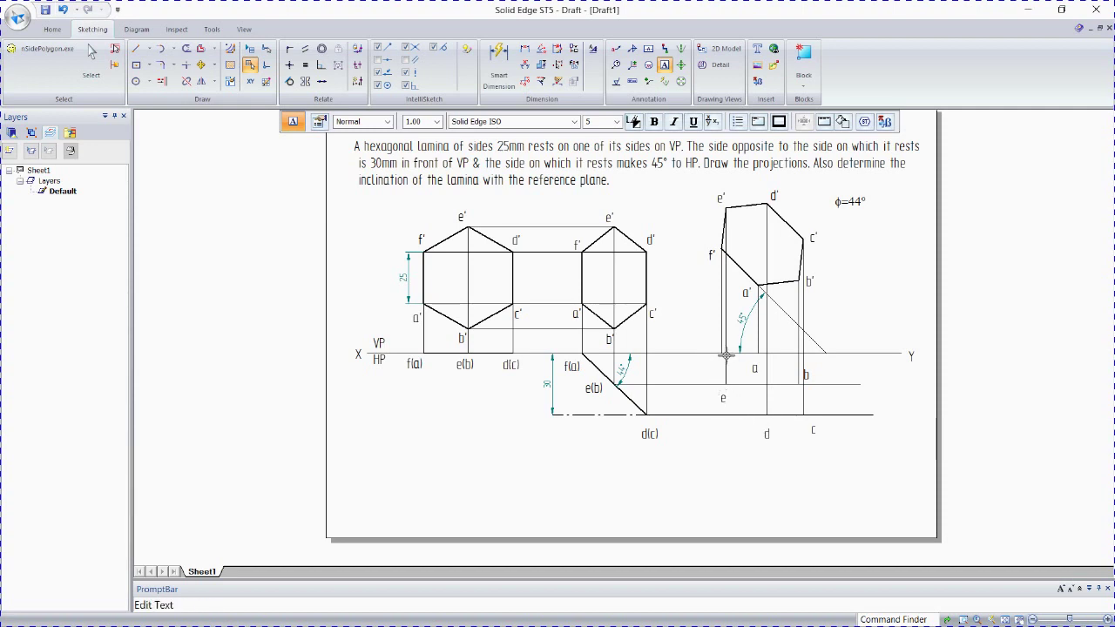
{"action": "type", "text": "f"}
Step: Draw the third top view's outline with connected visible lines from a through b, c, d and e to f
{"action": "left_click", "coordinate": [138, 48]}
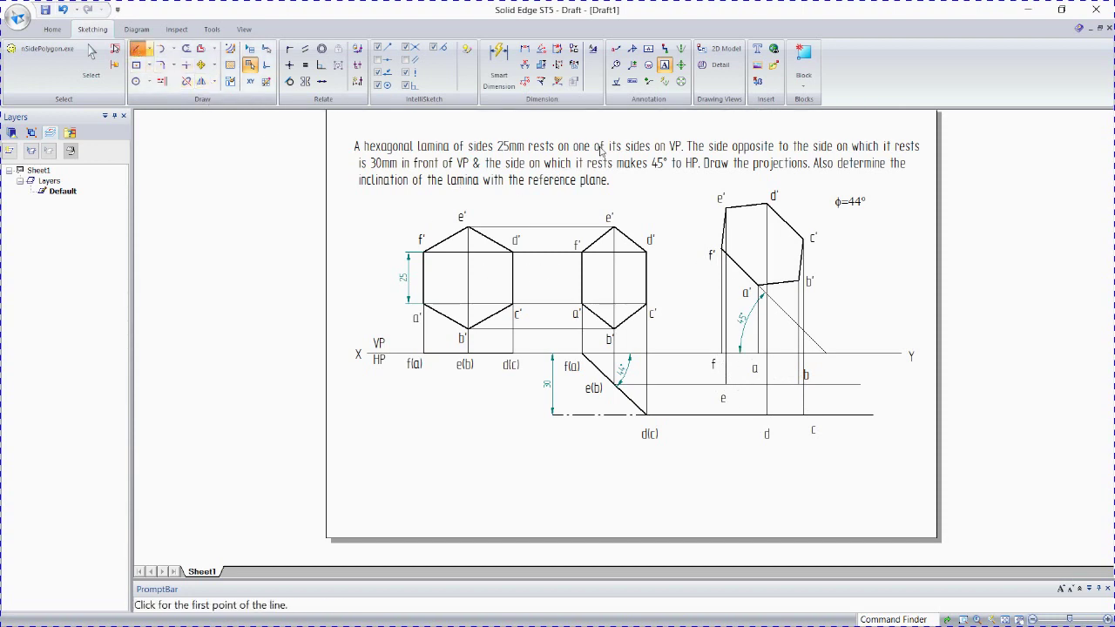
{"action": "left_click", "coordinate": [756, 353]}
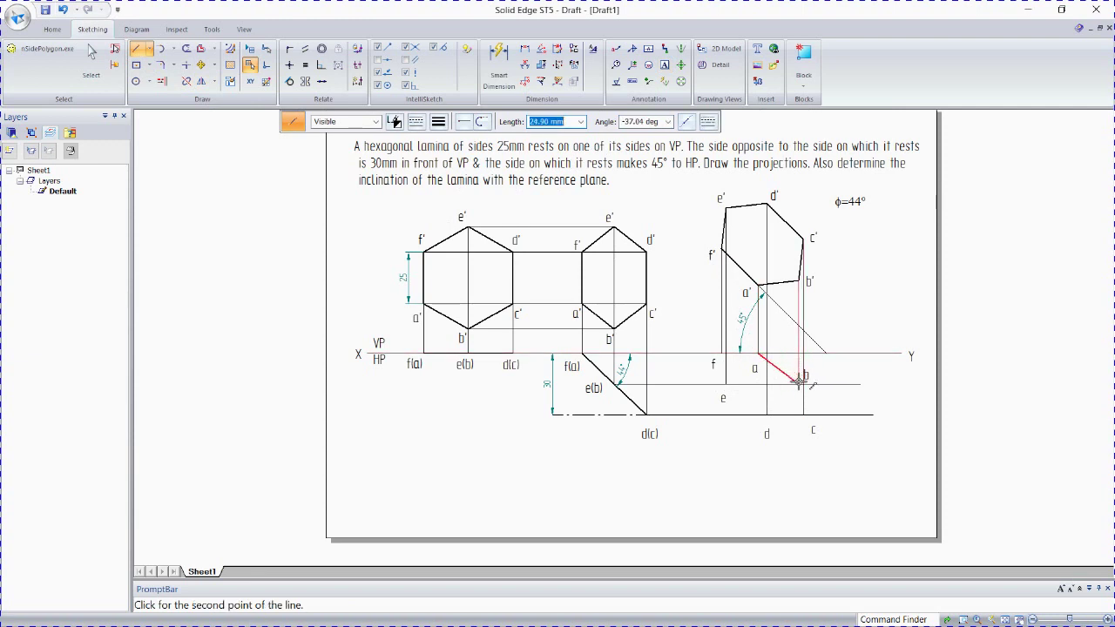
{"action": "left_click", "coordinate": [801, 383]}
{"action": "left_click", "coordinate": [802, 414]}
{"action": "left_click", "coordinate": [767, 415]}
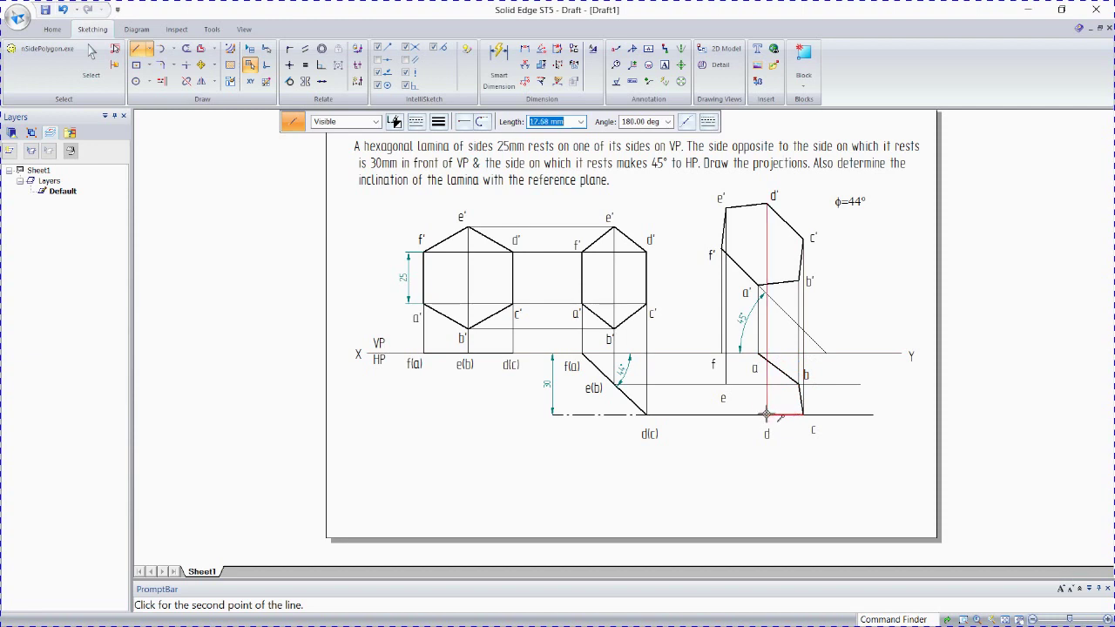
{"action": "left_click", "coordinate": [723, 383]}
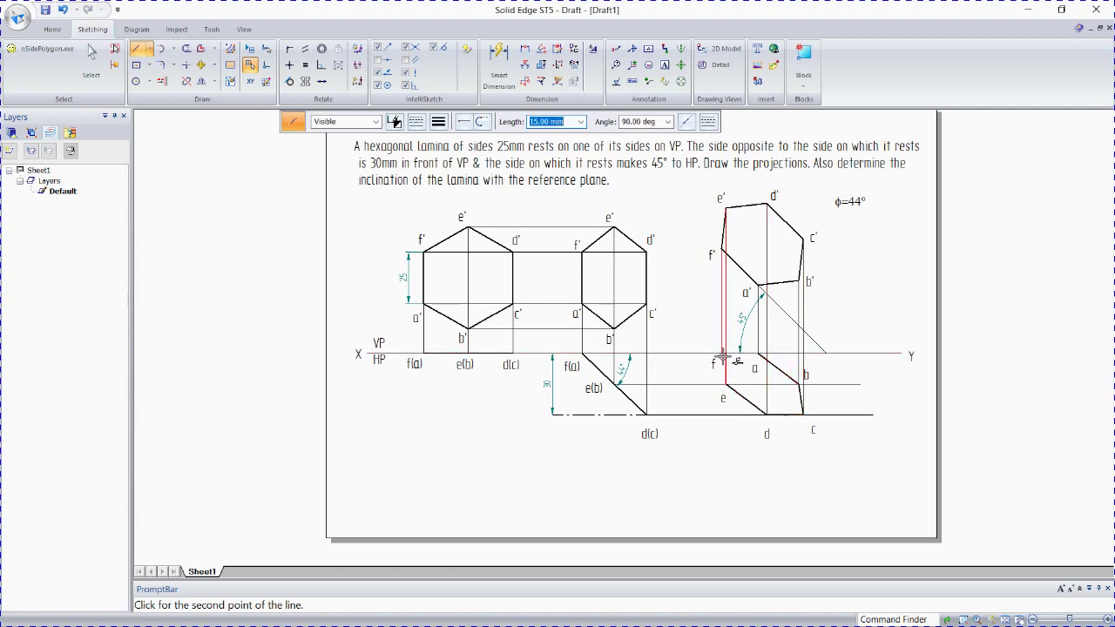
{"action": "left_click", "coordinate": [721, 353]}
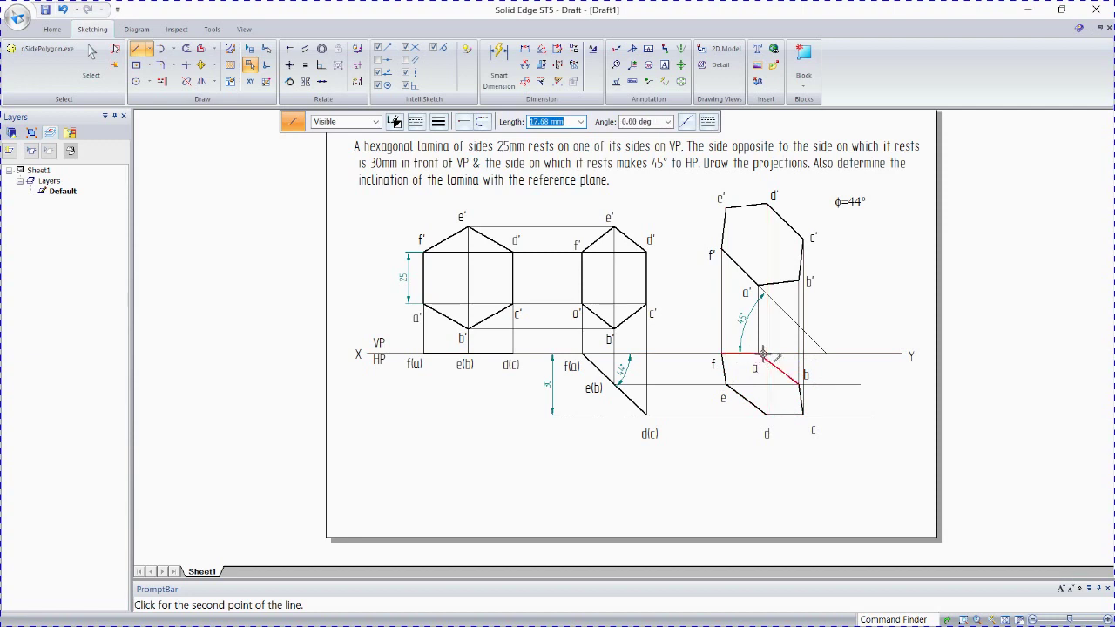
{"action": "right_click", "coordinate": [777, 360]}
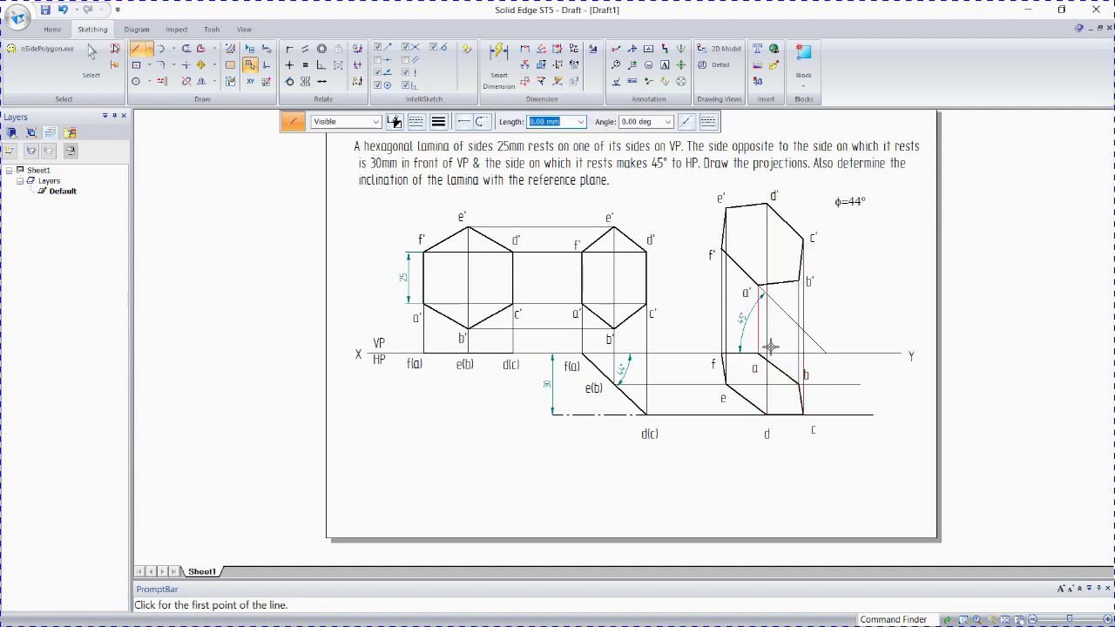
Step: Add the text "Note: All dimensions are in mm." near the sheet's lower-left corner
{"action": "left_click", "coordinate": [664, 65]}
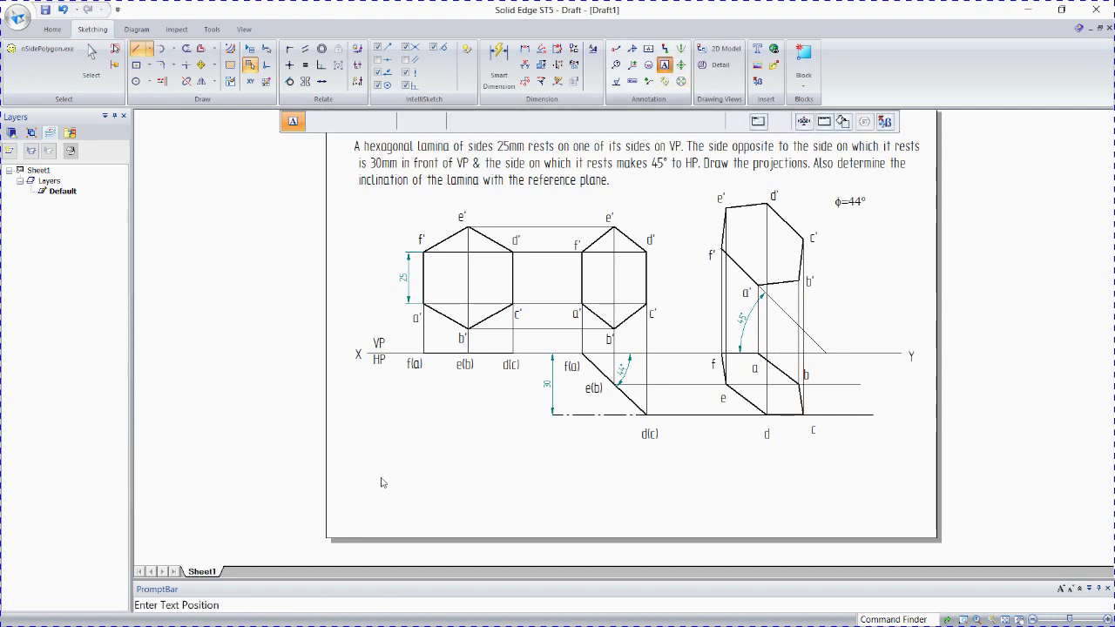
{"action": "left_click", "coordinate": [357, 498]}
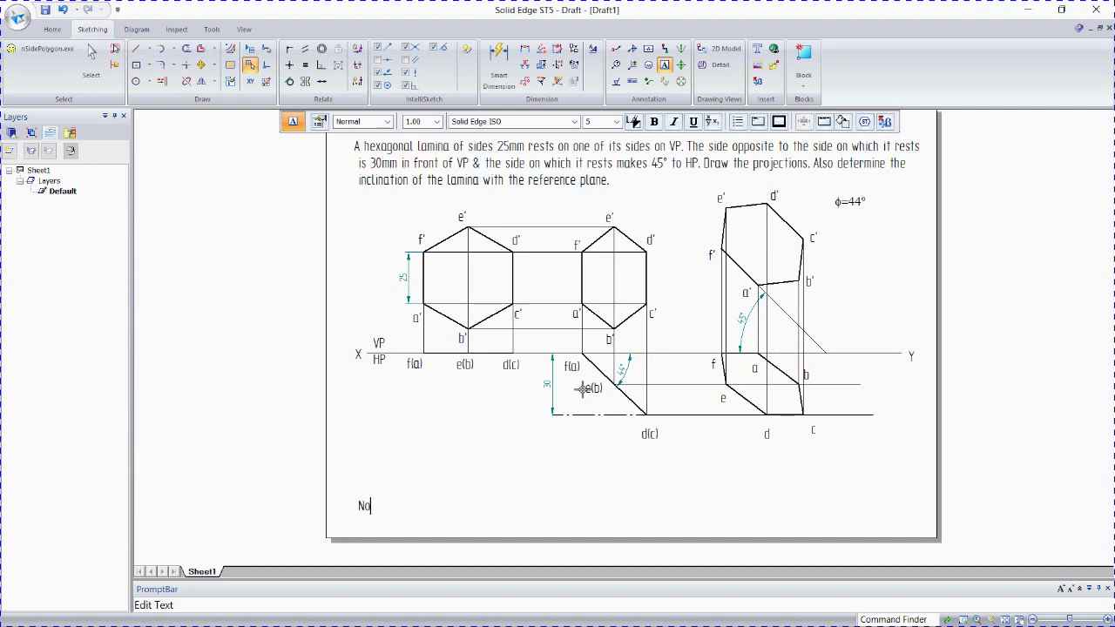
{"action": "type", "text": "Note: All d"}
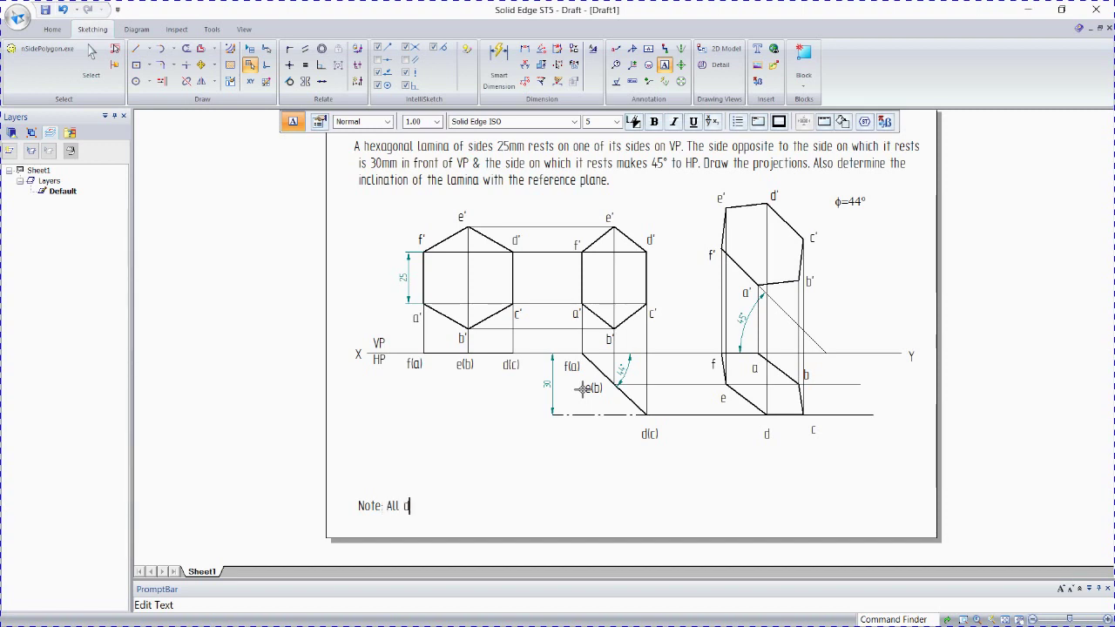
{"action": "type", "text": "imensions are in mm"}
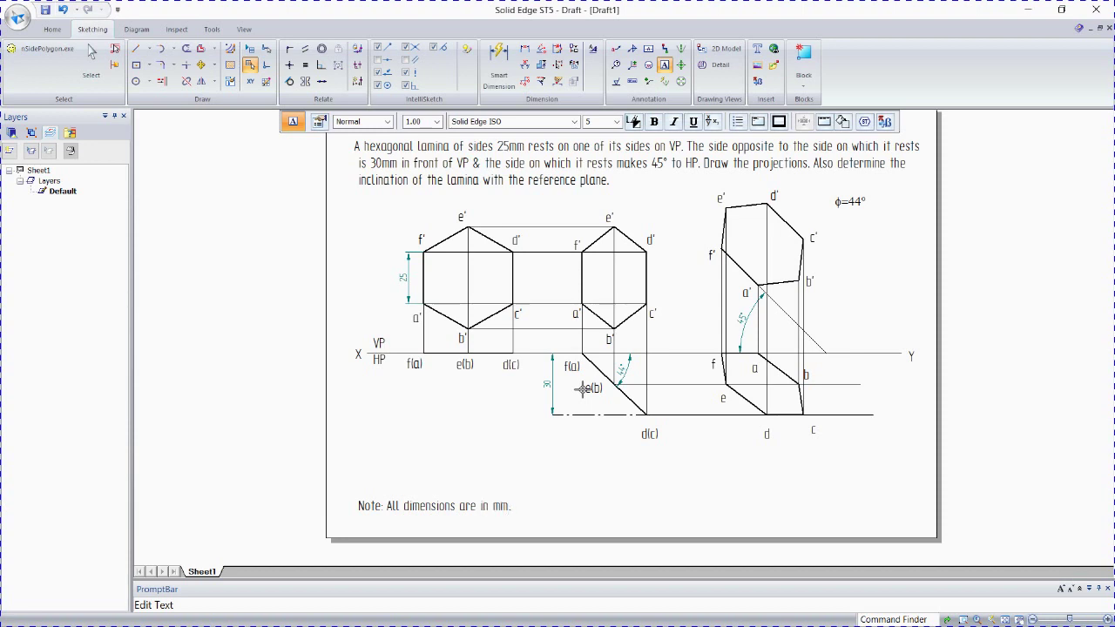
Step: Add a text with the professor's title and name near the sheet's lower-right corner
{"action": "left_click", "coordinate": [792, 503]}
{"action": "left_click", "coordinate": [784, 502]}
{"action": "type", "text": "Prof. Dine"}
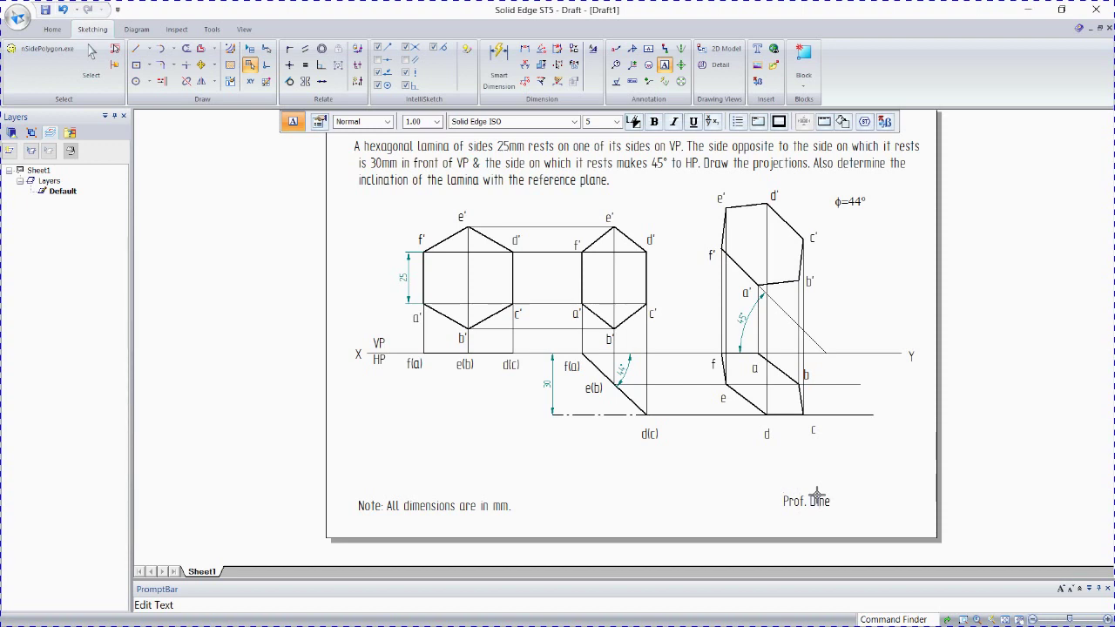